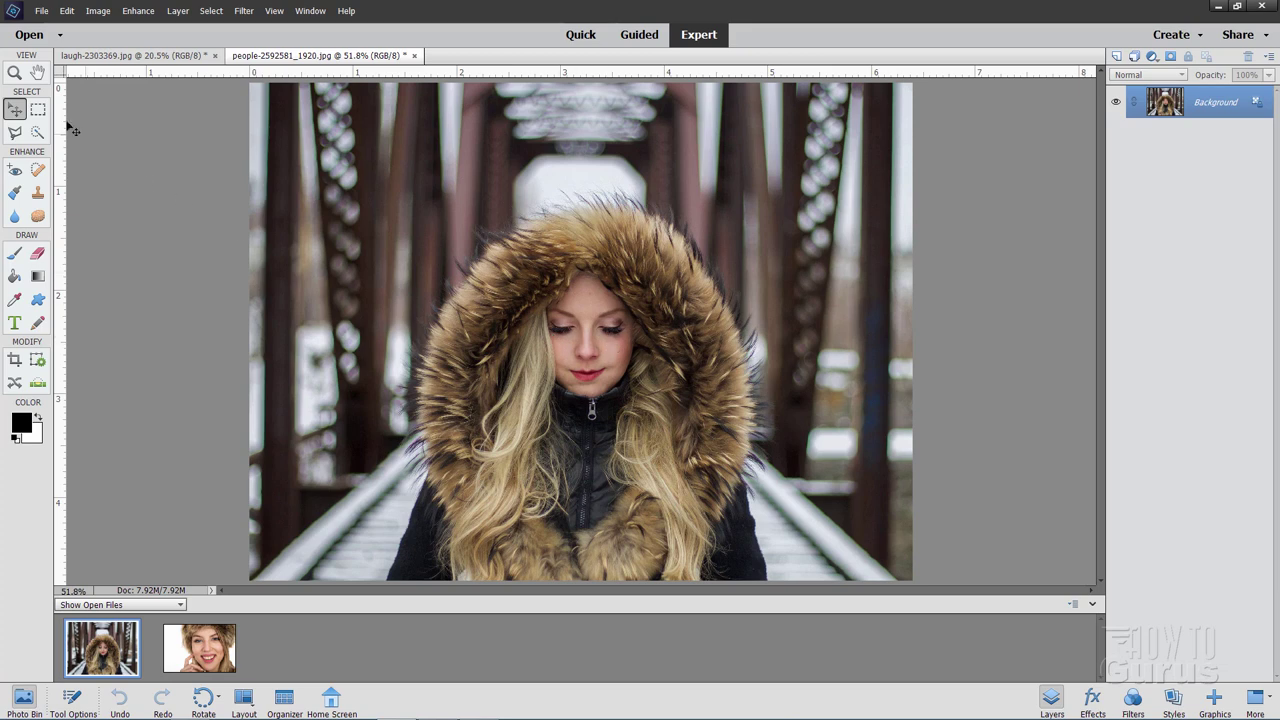
Step: Draw a freehand lasso selection around the woman's face, following the edges of the hair, fur hood and collar
left_click(15, 73)
left_click(591, 338)
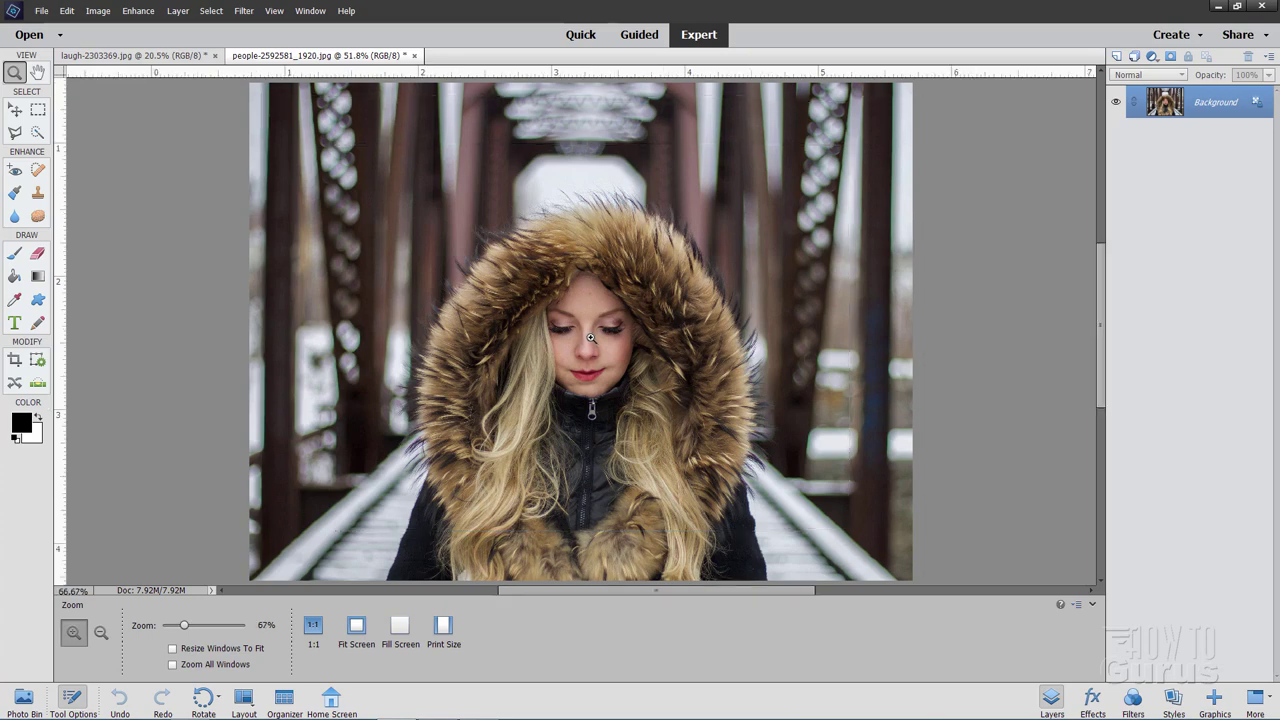
left_click(591, 338)
left_click(592, 338)
left_click(593, 338)
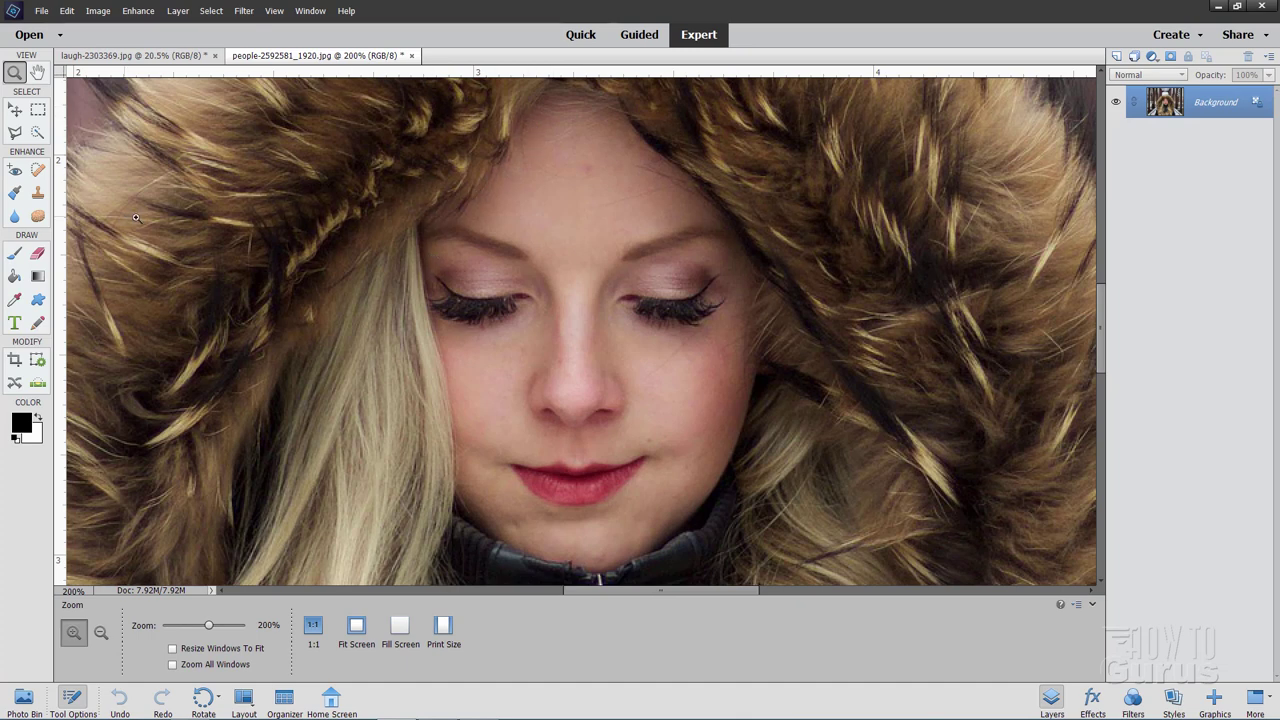
left_click(15, 132)
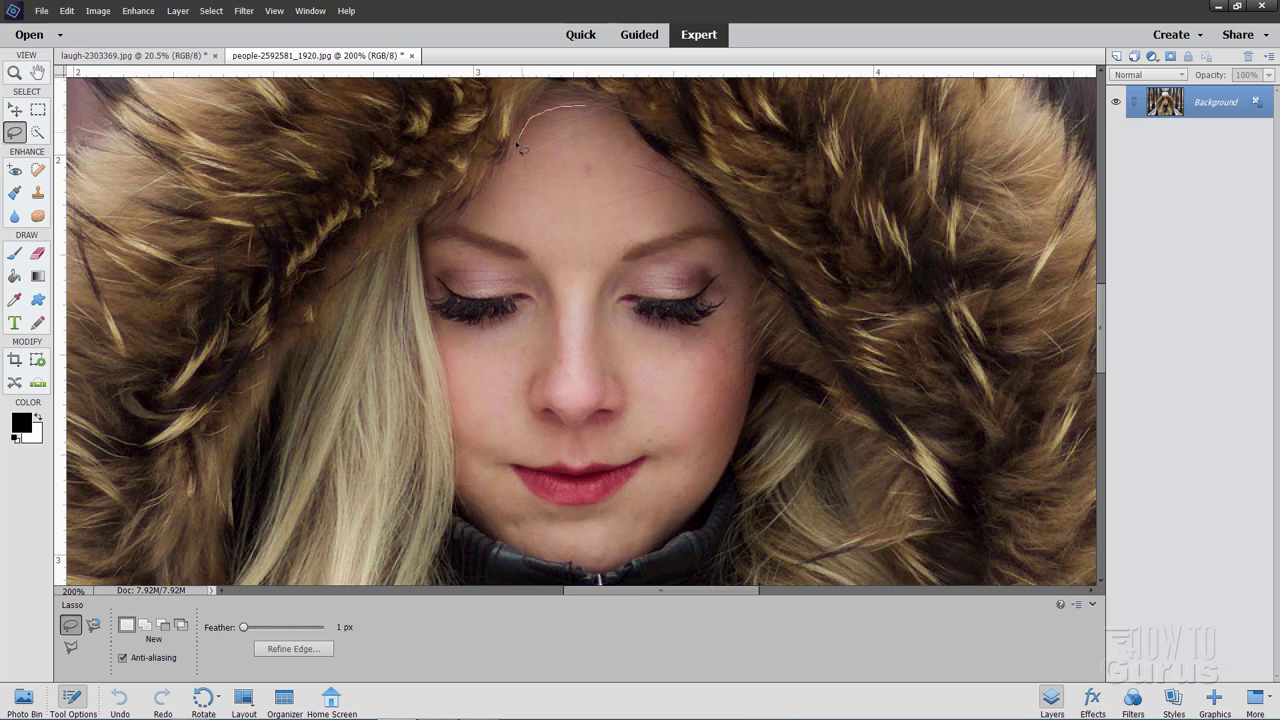
left_click_drag(517, 144, 470, 206)
left_click_drag(428, 293, 482, 530)
left_click_drag(545, 555, 604, 568)
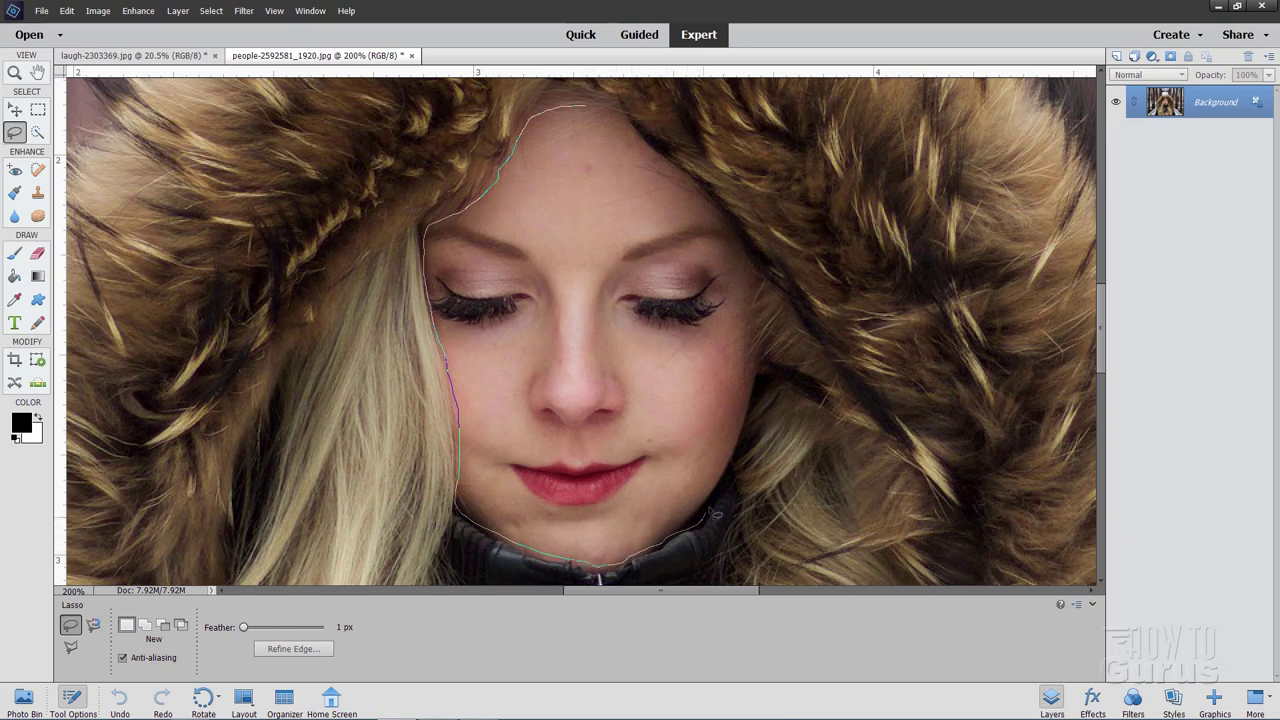
left_click_drag(716, 512, 758, 422)
mouse_move(748, 323)
left_mouse_down()
mouse_move(756, 264)
mouse_move(736, 238)
left_mouse_up()
left_click_drag(598, 108, 585, 104)
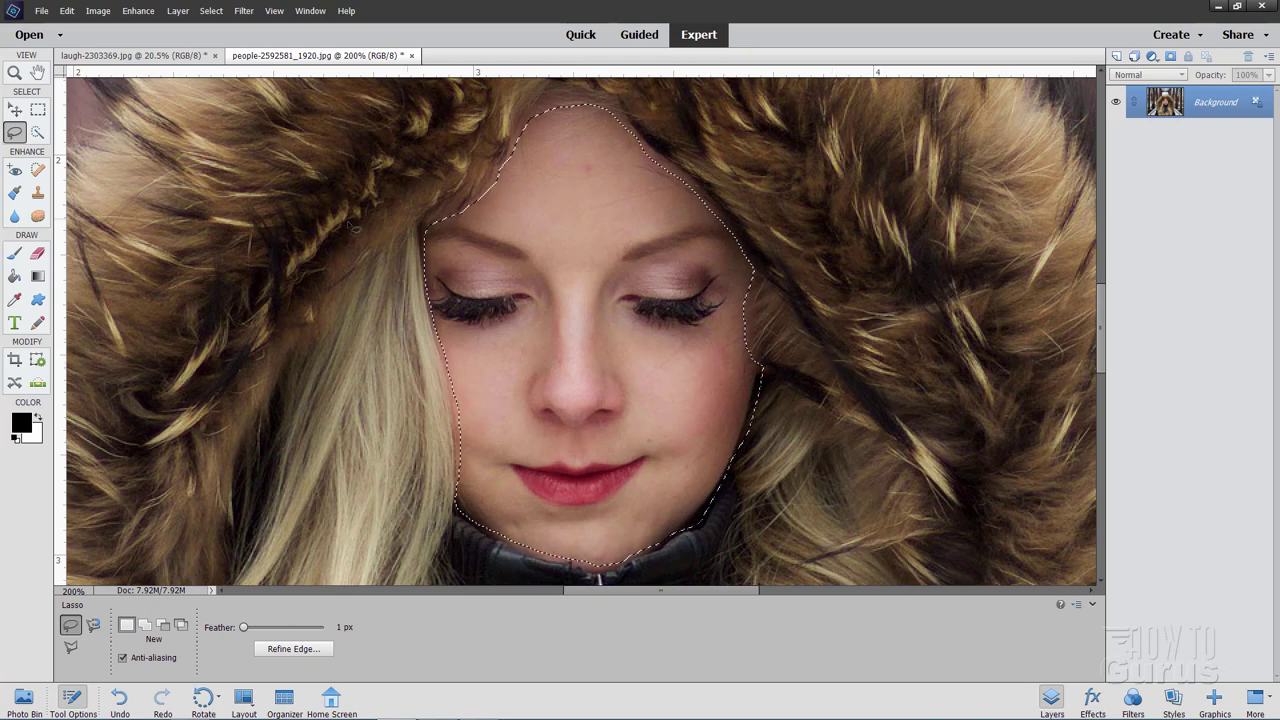
Step: Invert the face selection and open it in Refine Edge with the Overlay view mode
left_click(207, 12)
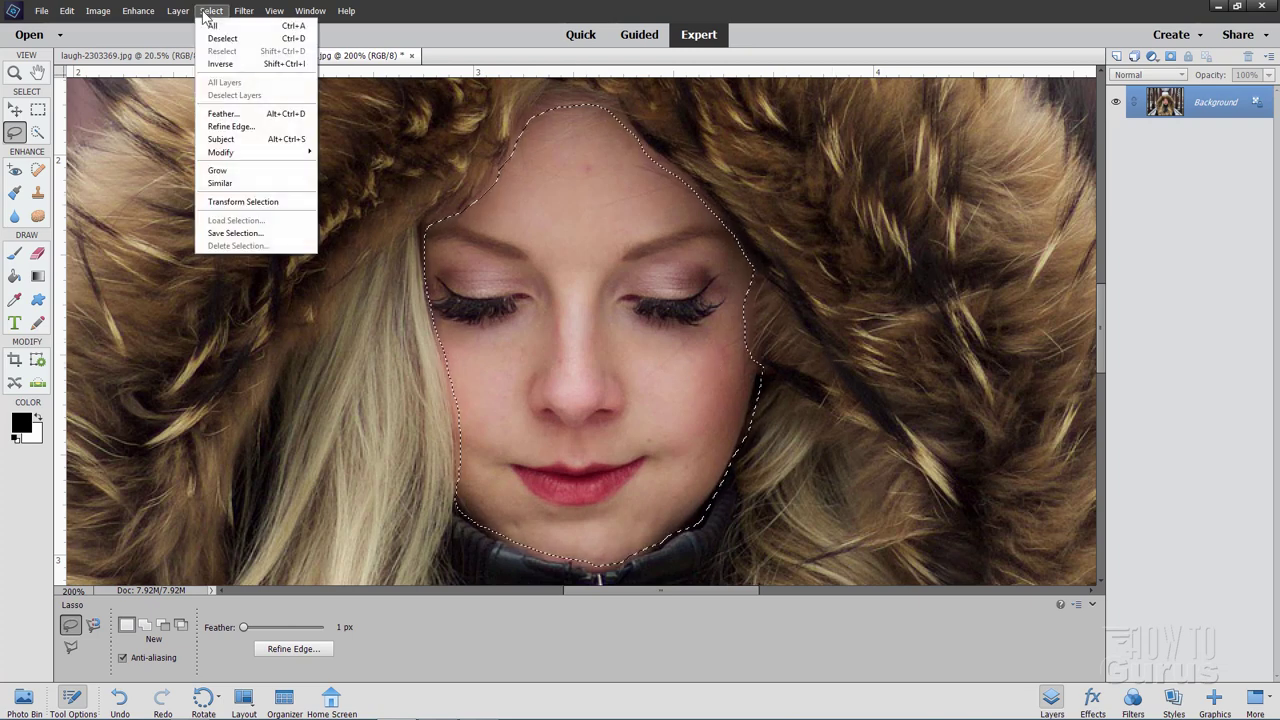
left_click(227, 64)
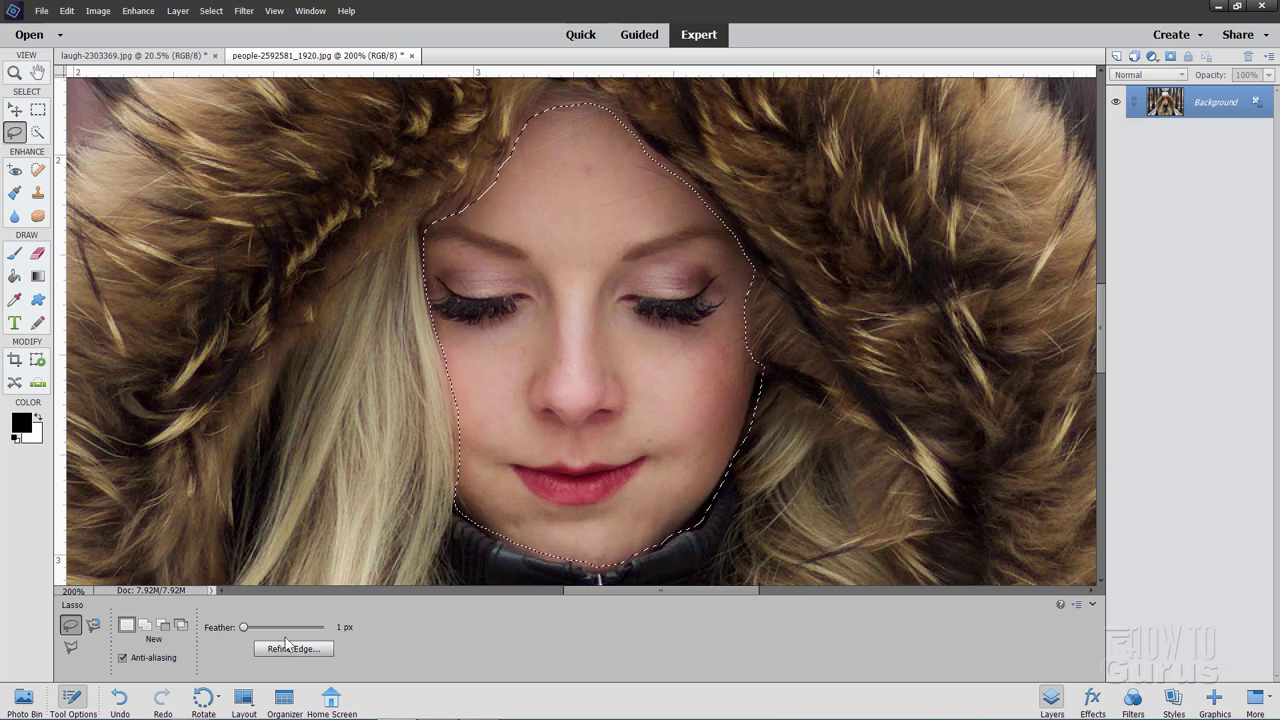
left_click(211, 10)
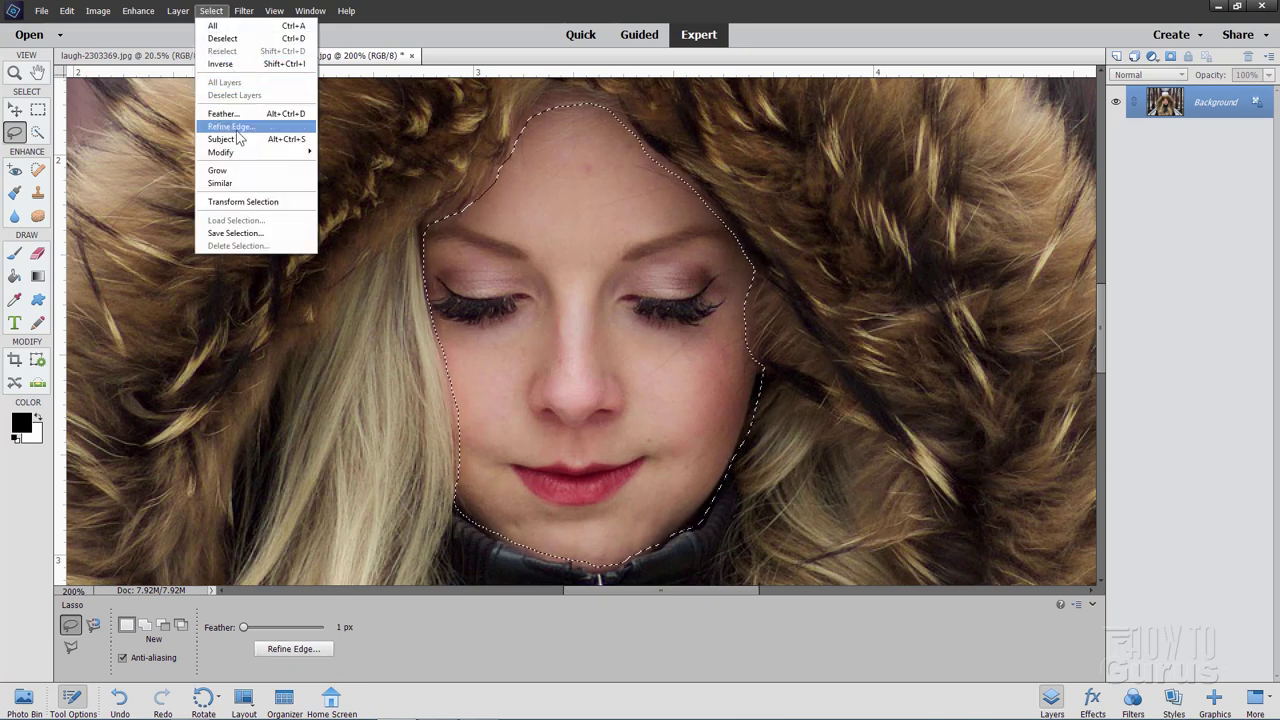
left_click(401, 633)
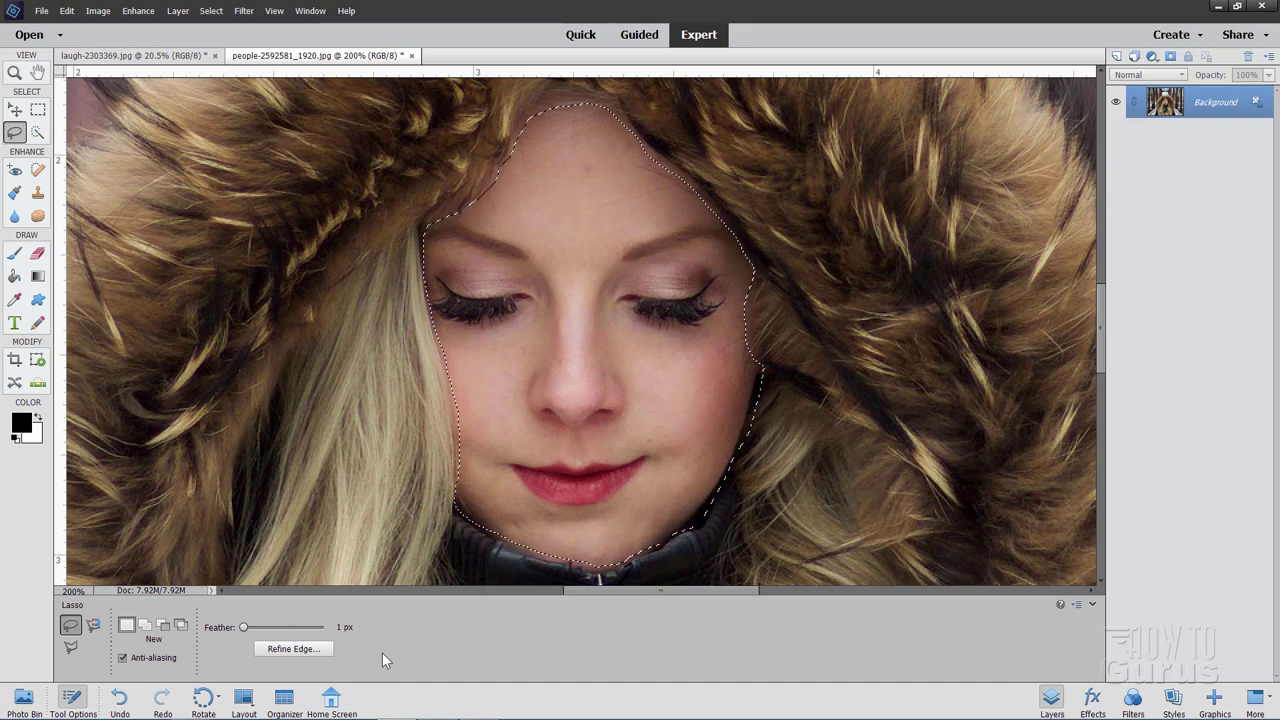
left_click(288, 648)
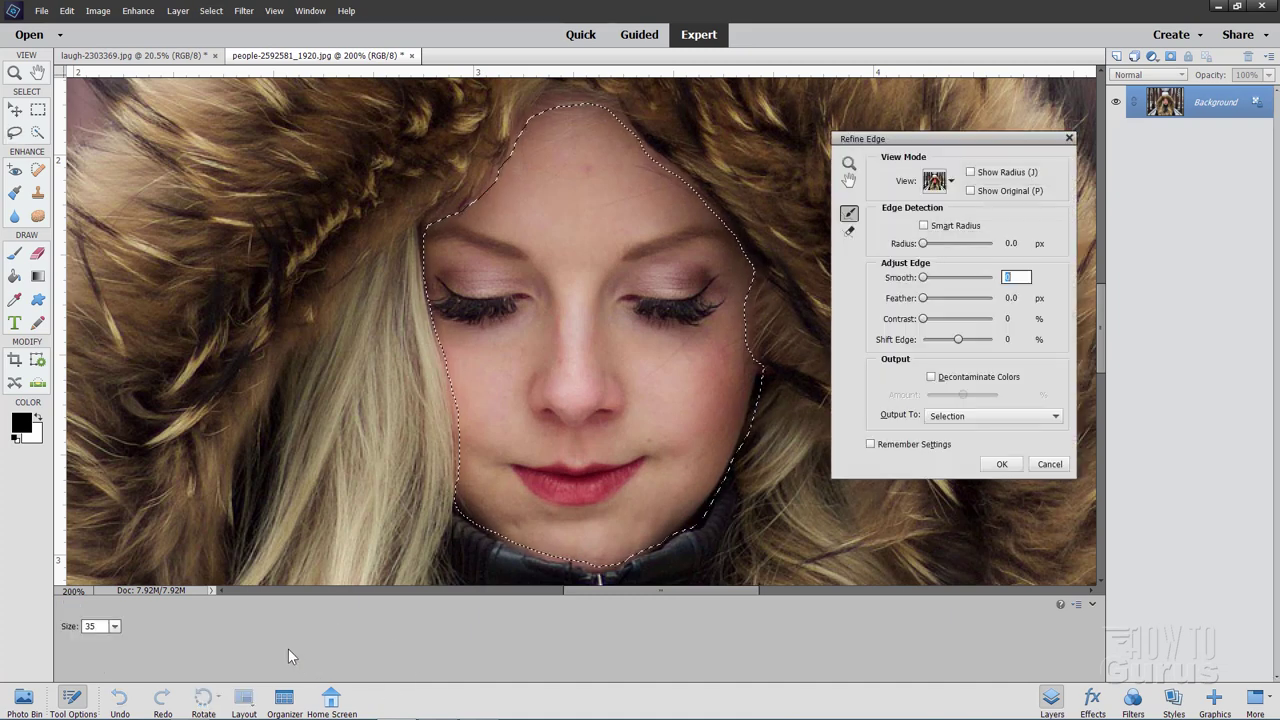
left_click(953, 181)
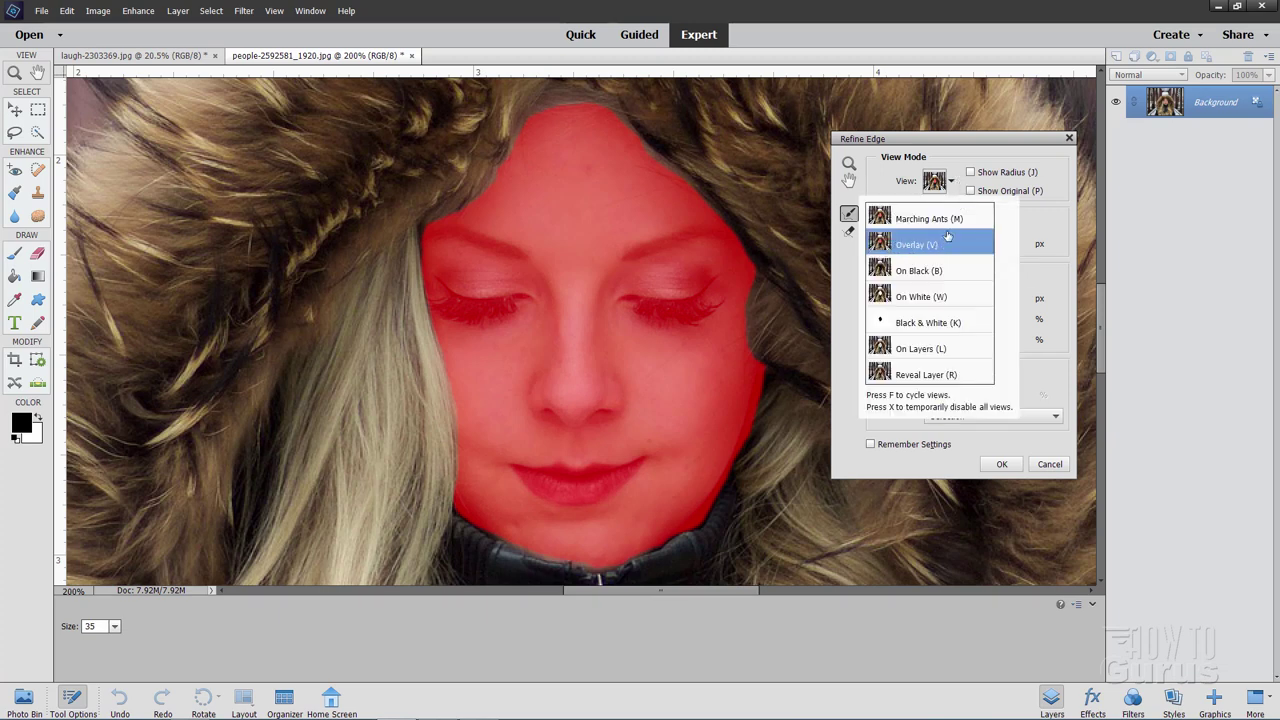
left_click(963, 167)
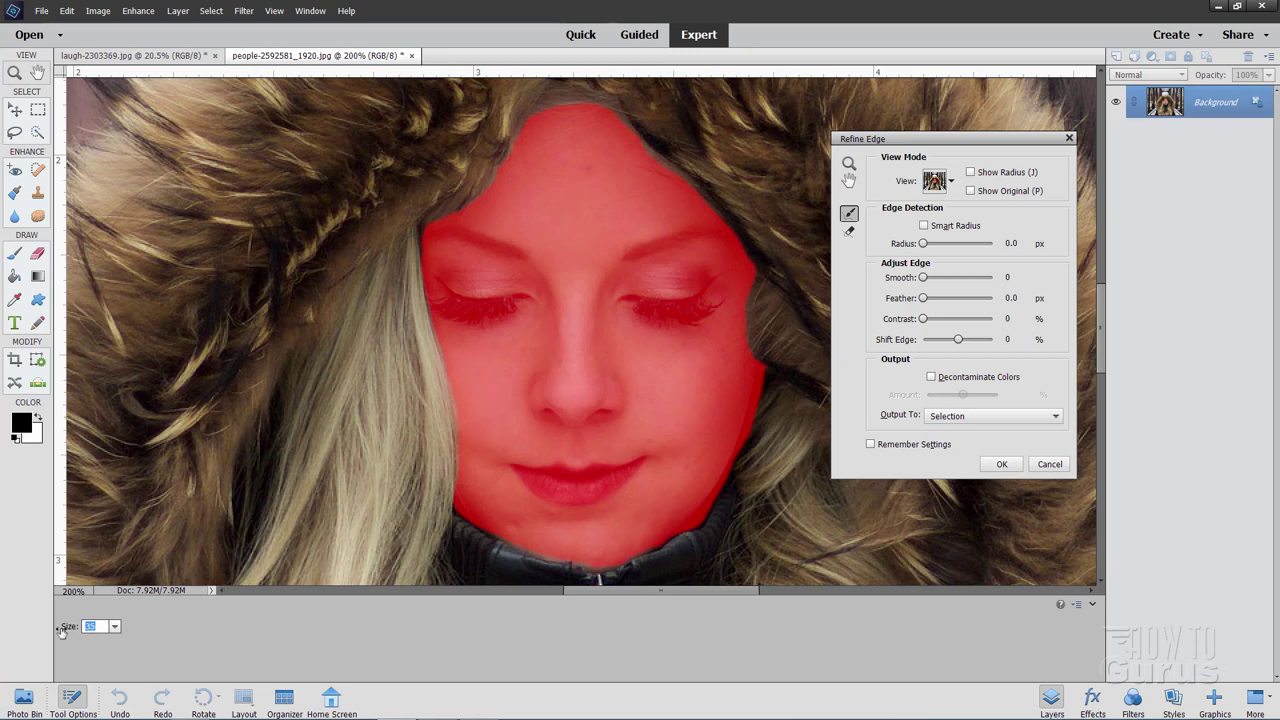
Step: Set the refine brush size to 20 and paint around the whole face outline to refine its edge against the hair and fur
type("20")
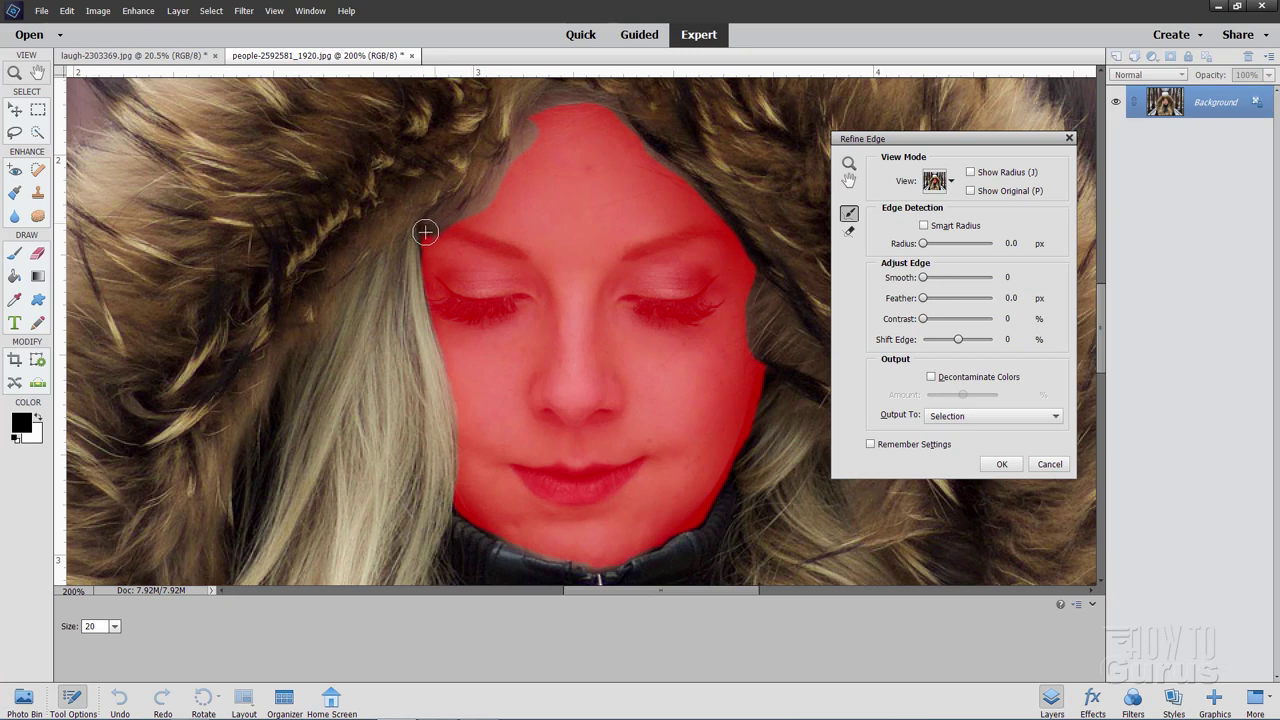
mouse_move(425, 232)
left_mouse_down()
mouse_move(452, 390)
mouse_move(457, 499)
mouse_move(468, 502)
mouse_move(454, 396)
mouse_move(463, 506)
mouse_move(553, 548)
mouse_move(629, 545)
mouse_move(585, 556)
left_mouse_up()
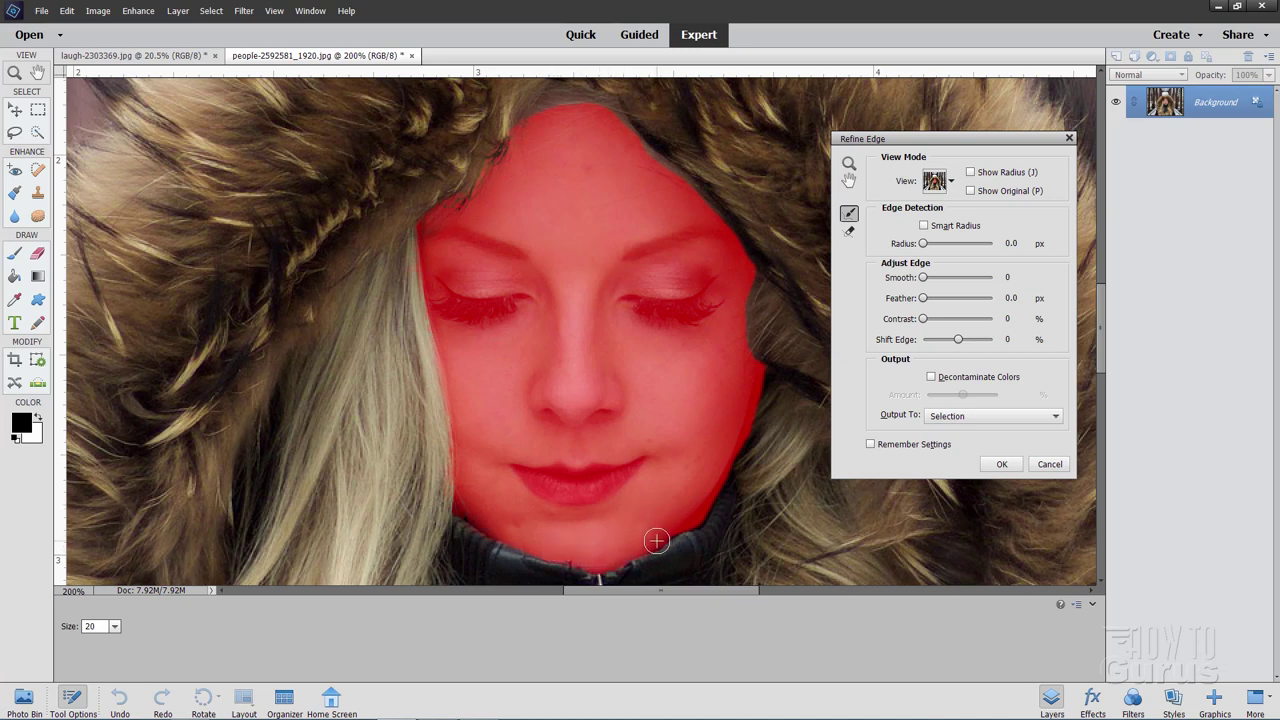
mouse_move(656, 541)
left_mouse_down()
mouse_move(722, 483)
mouse_move(754, 377)
mouse_move(696, 408)
mouse_move(757, 394)
mouse_move(741, 387)
mouse_move(758, 365)
mouse_move(745, 257)
mouse_move(735, 358)
mouse_move(757, 264)
mouse_move(651, 161)
mouse_move(645, 189)
mouse_move(660, 161)
mouse_move(628, 118)
mouse_move(589, 103)
left_mouse_up()
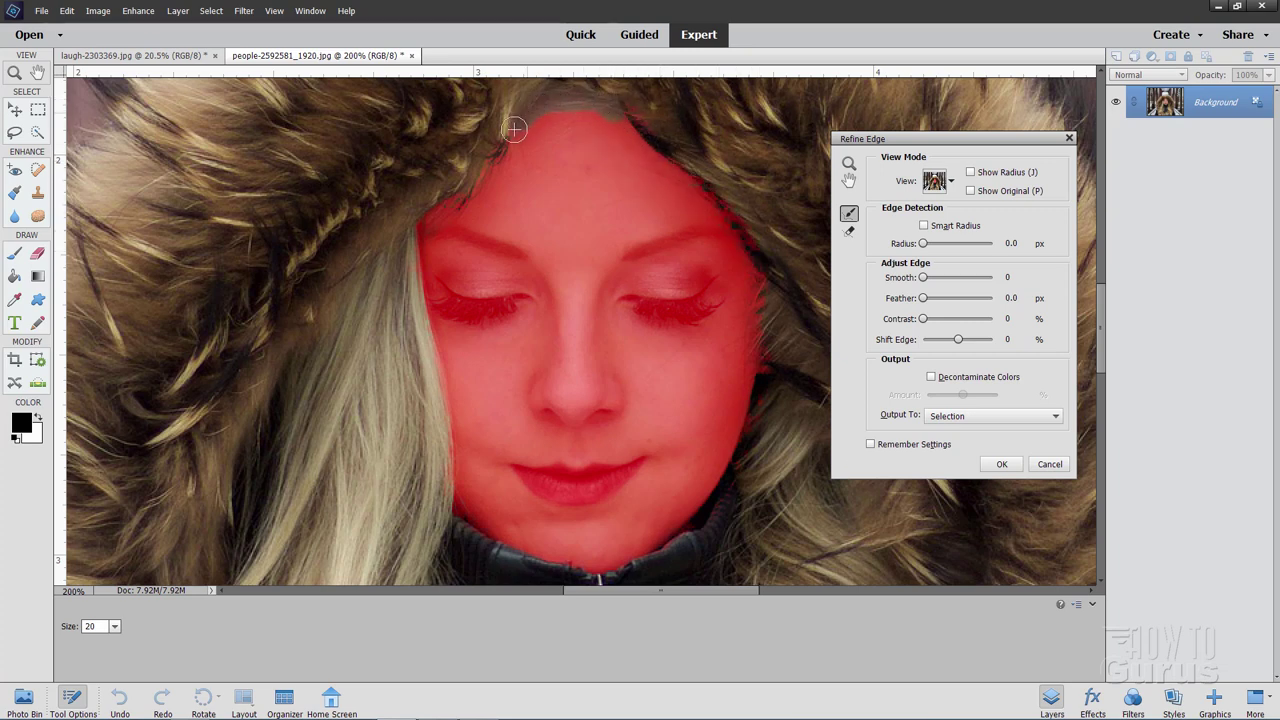
left_click_drag(514, 129, 516, 138)
mouse_move(742, 278)
left_mouse_down()
mouse_move(758, 320)
mouse_move(731, 386)
left_mouse_up()
Step: Try erasing the edge refinement along the cheek beside the darker hair, and repaint it with the refine brush
left_click(849, 232)
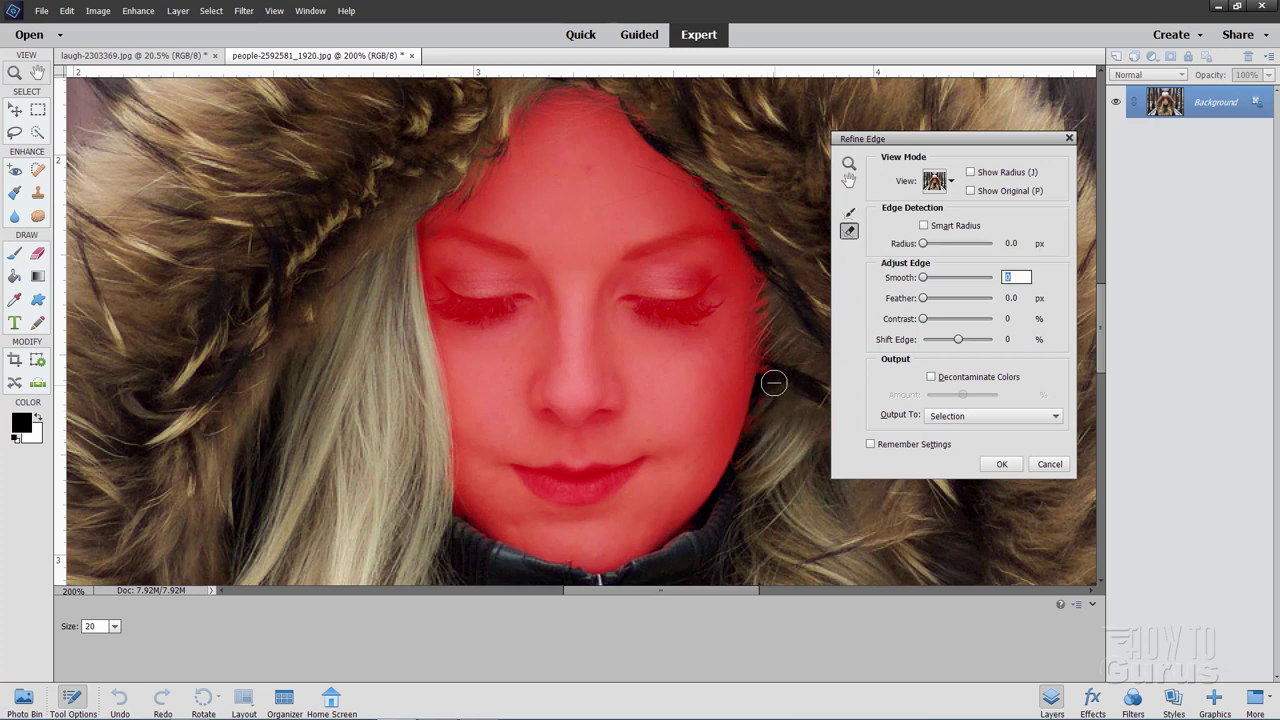
left_click_drag(774, 382, 744, 472)
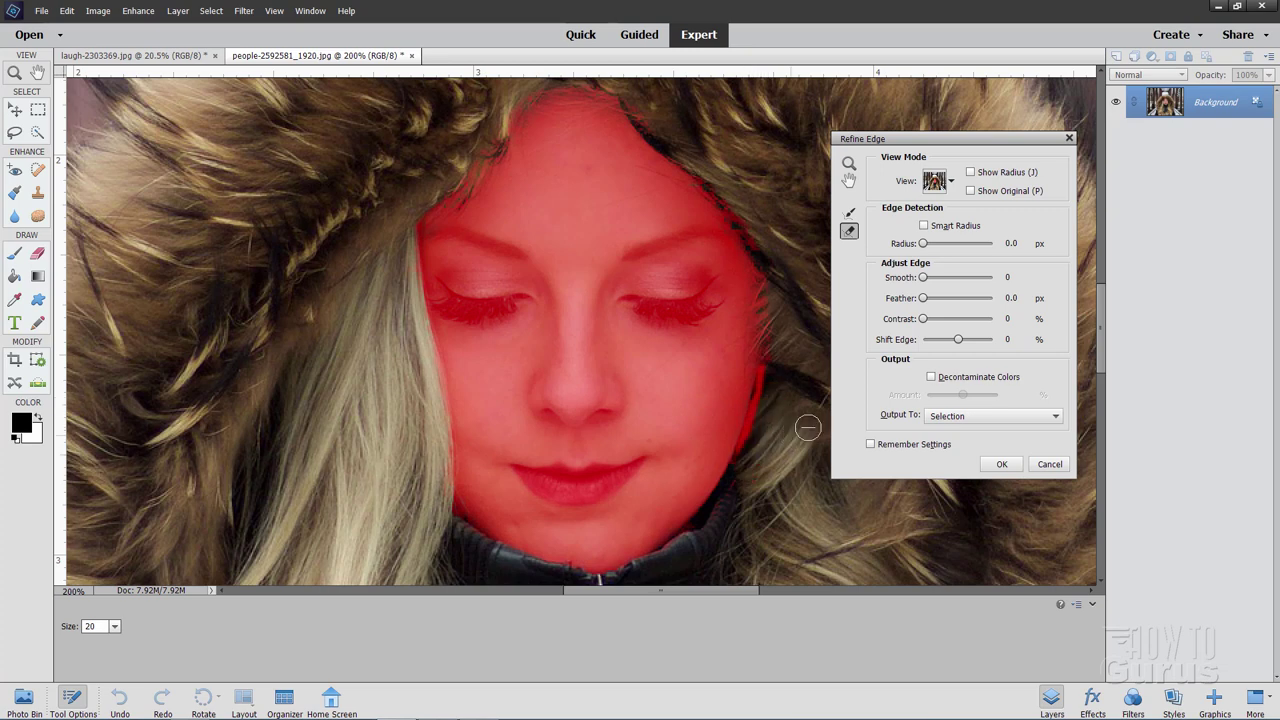
left_click(850, 214)
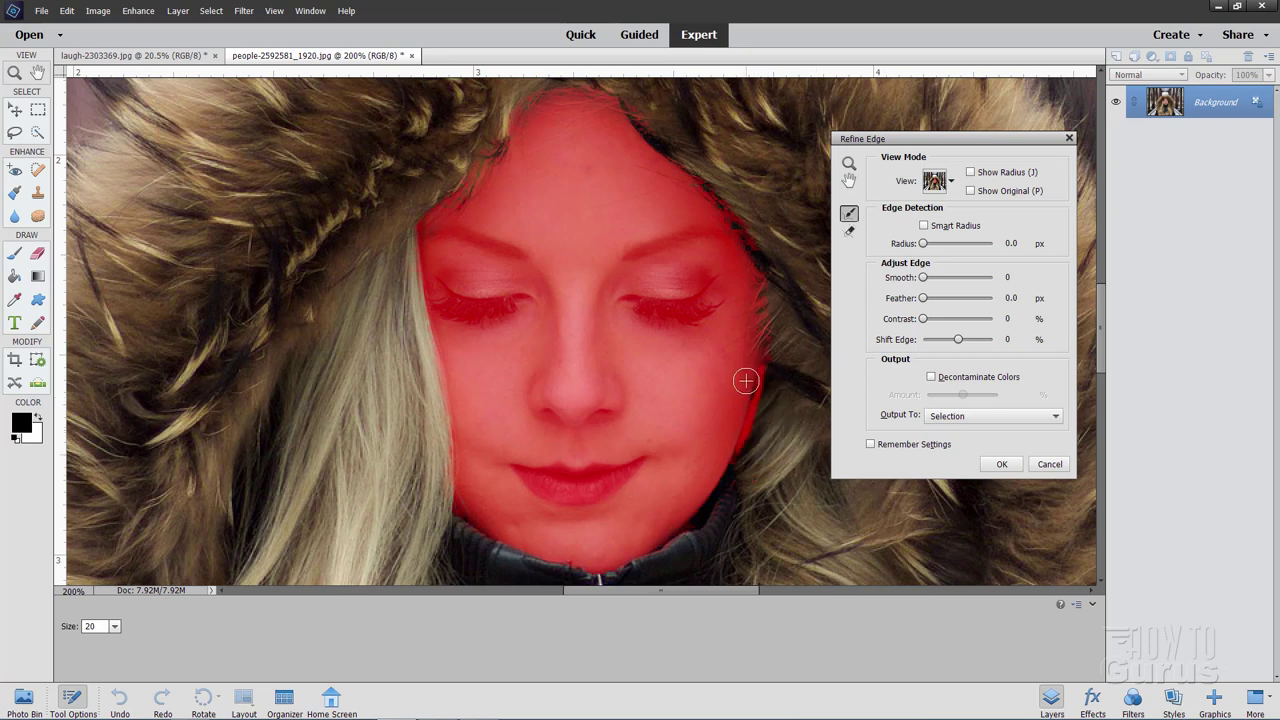
left_click_drag(730, 415, 746, 377)
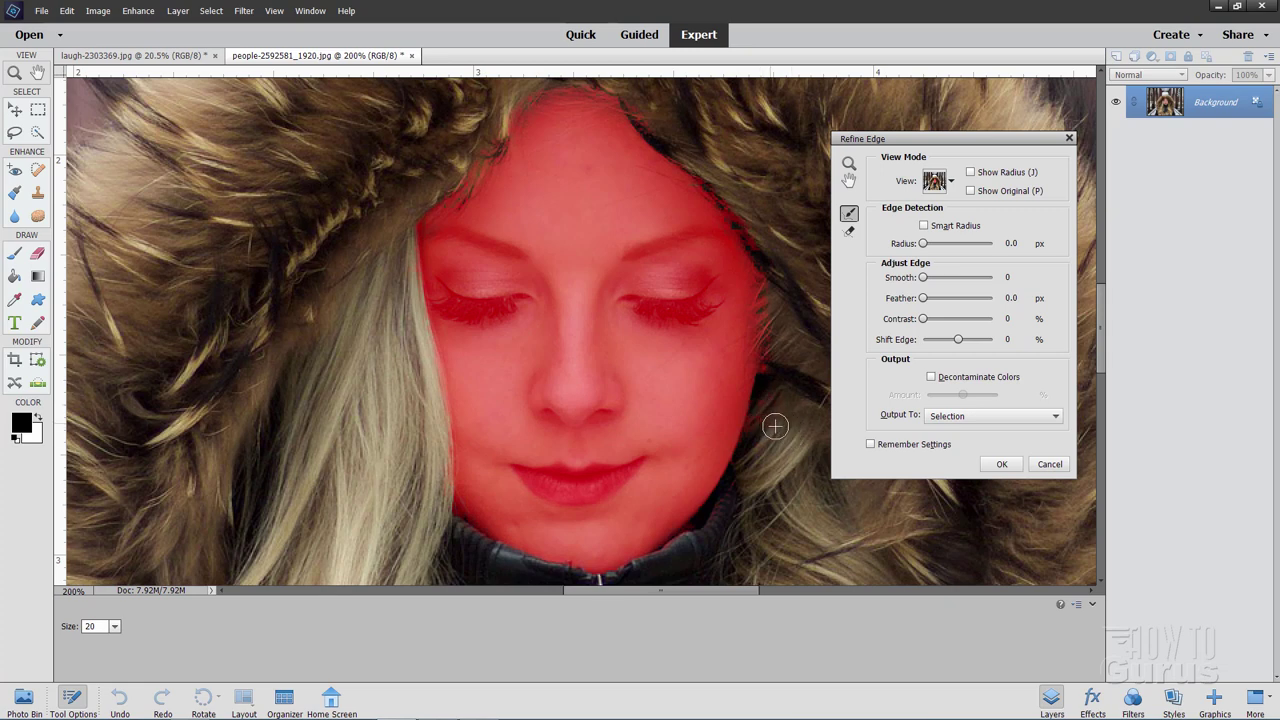
Step: Check the refined edge all around the face and output the result to a New Layer with Layer Mask
scroll(775, 427, "down", 4)
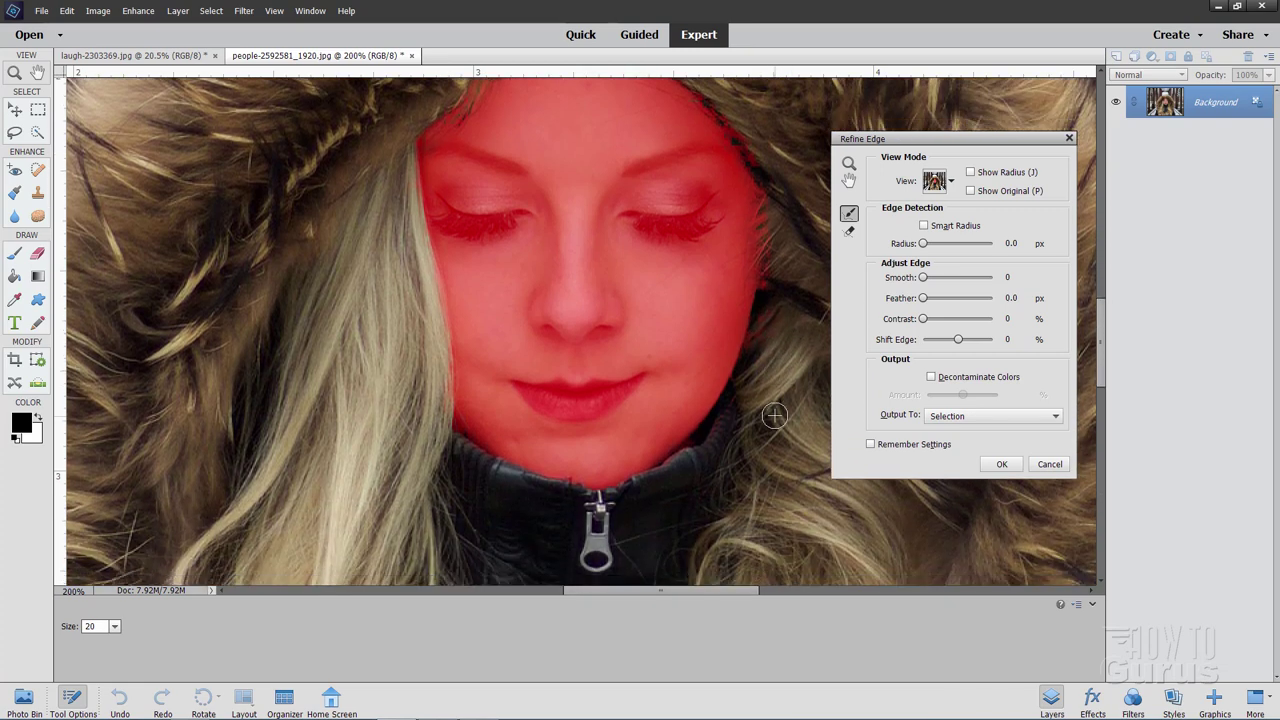
scroll(775, 415, "down", 3)
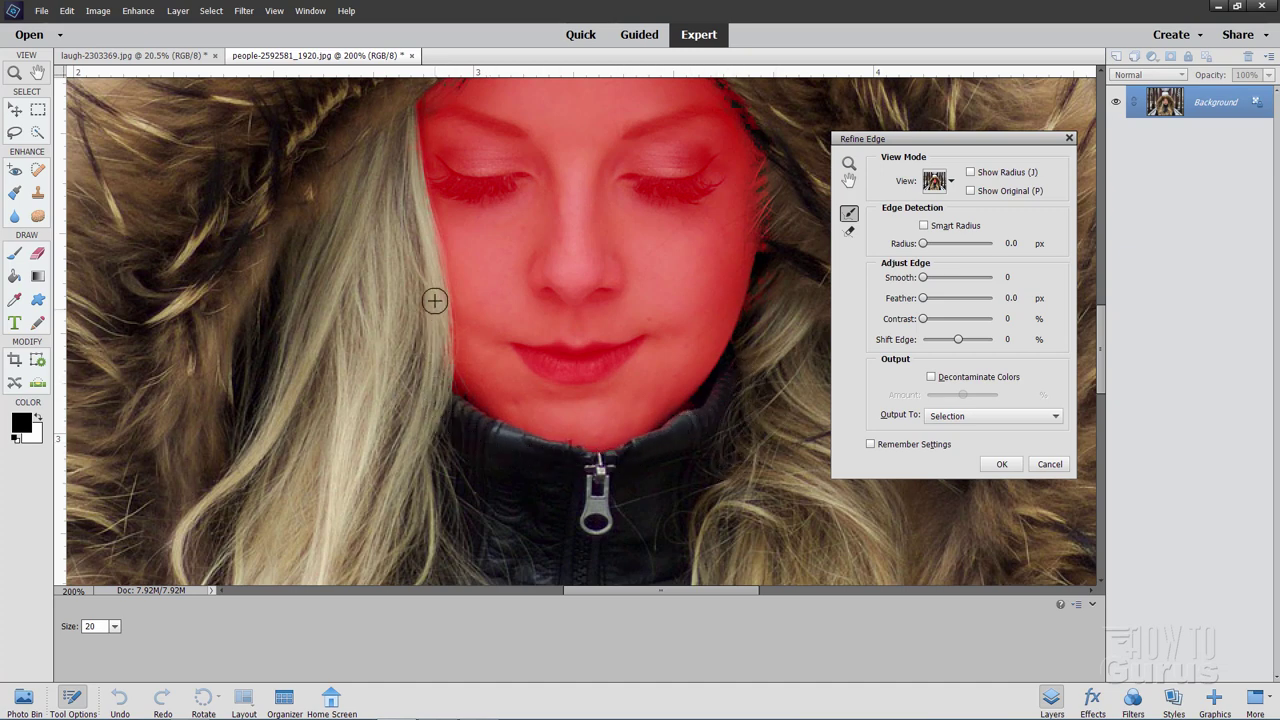
scroll(387, 307, "up", 4)
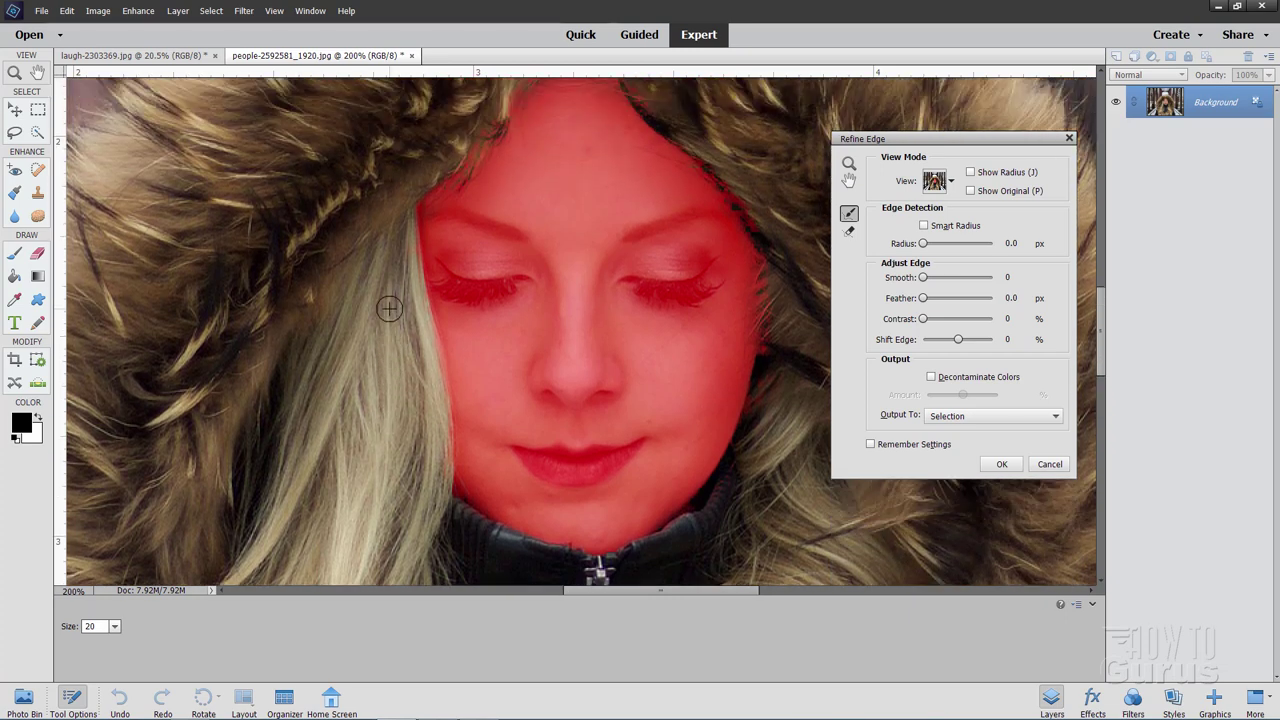
scroll(389, 308, "up", 2)
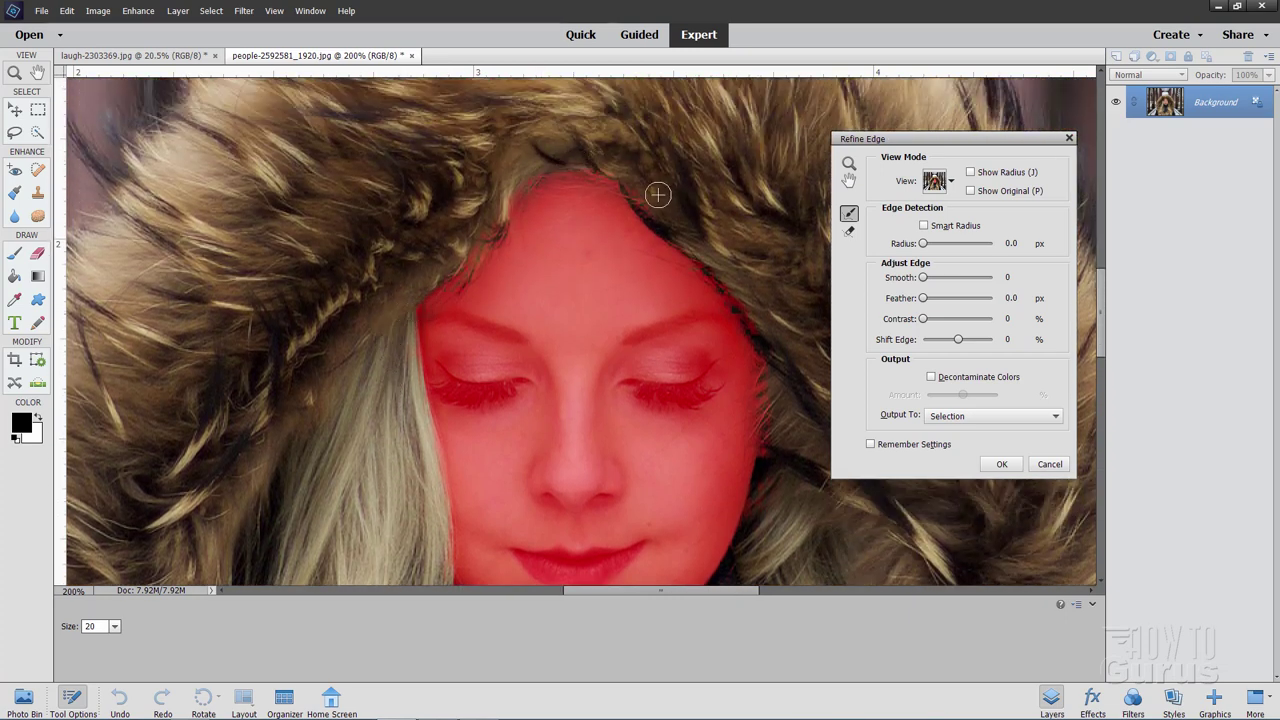
left_click_drag(926, 143, 914, 137)
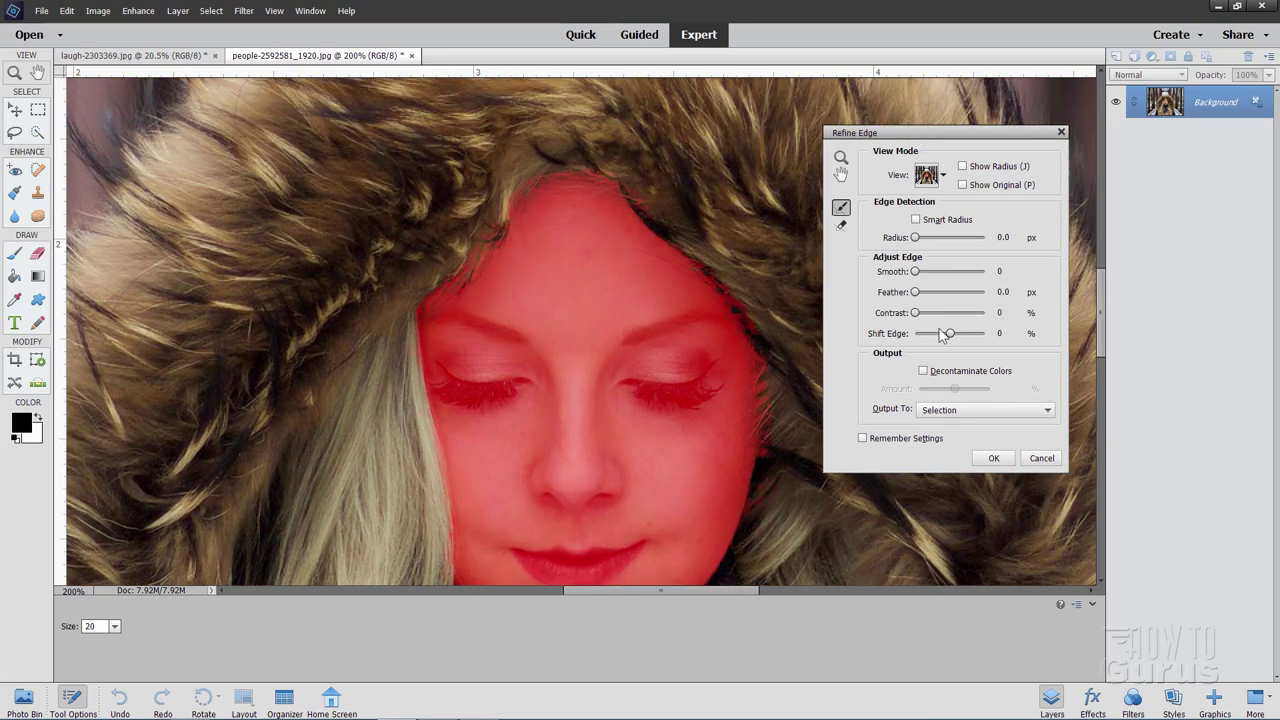
left_click(967, 411)
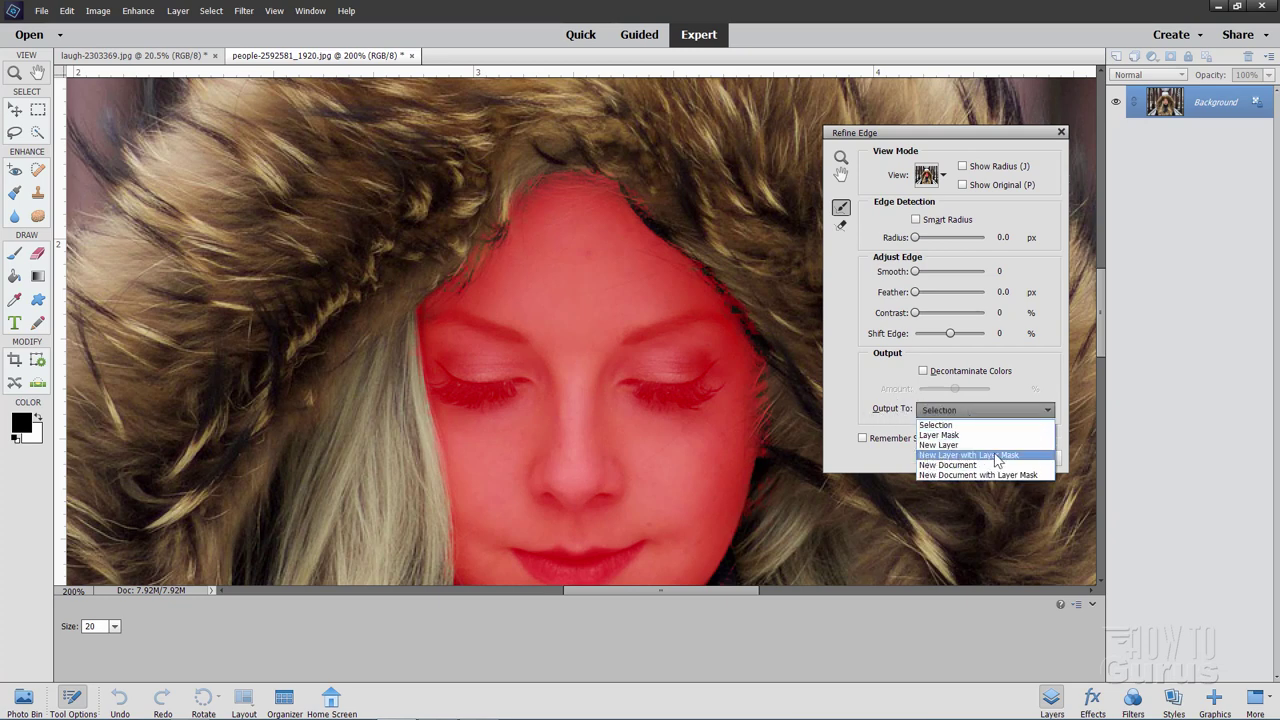
left_click(996, 456)
left_click(996, 460)
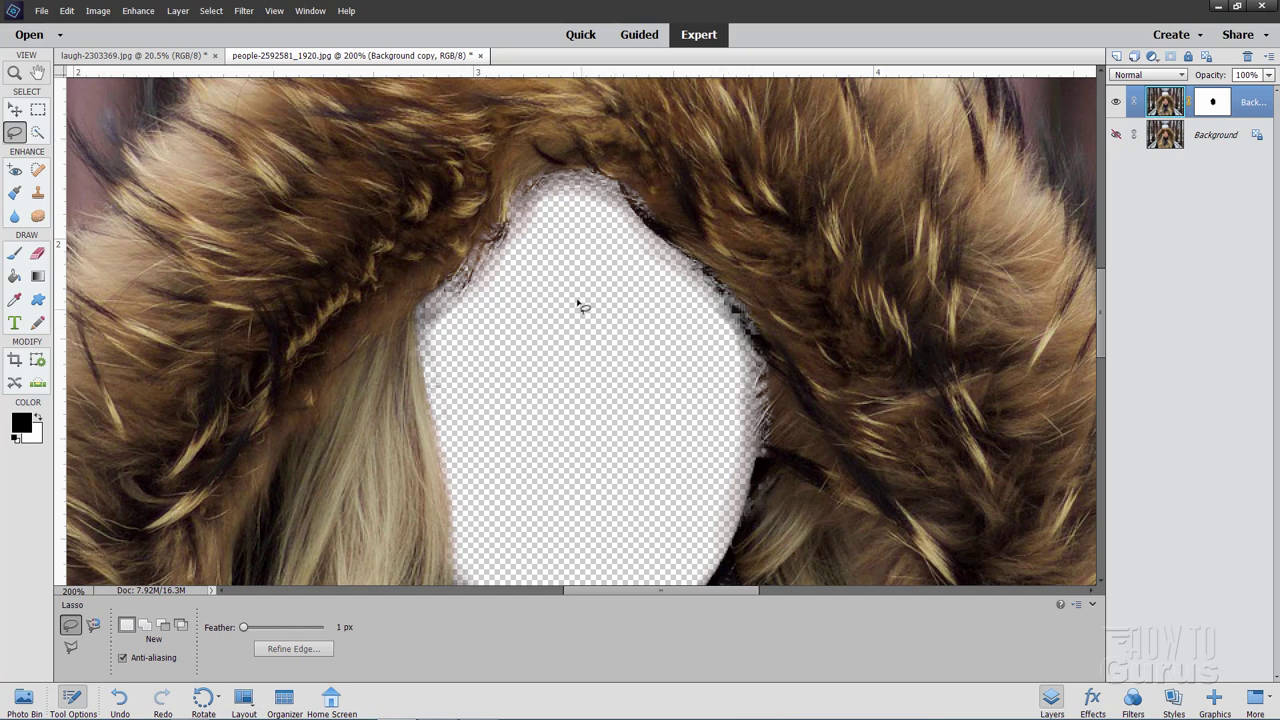
Step: Hide the masked copy layer and show the original Background layer
left_click(1116, 102)
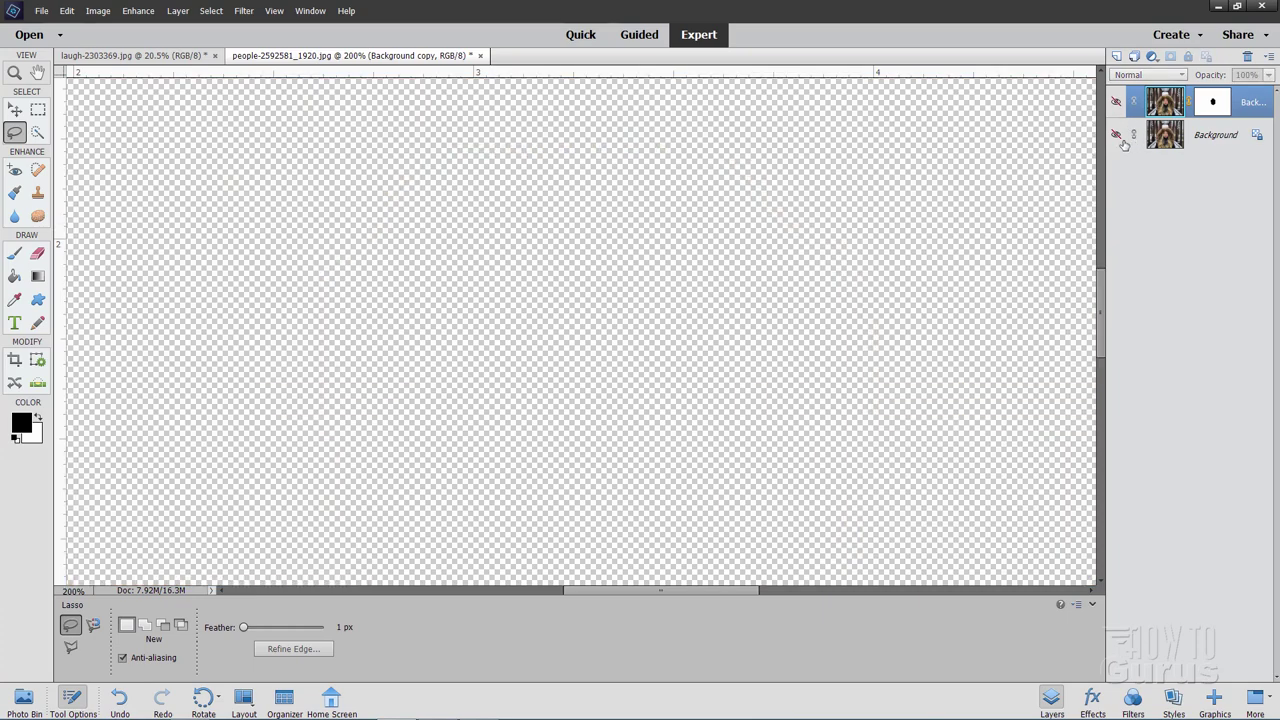
left_click(1117, 136)
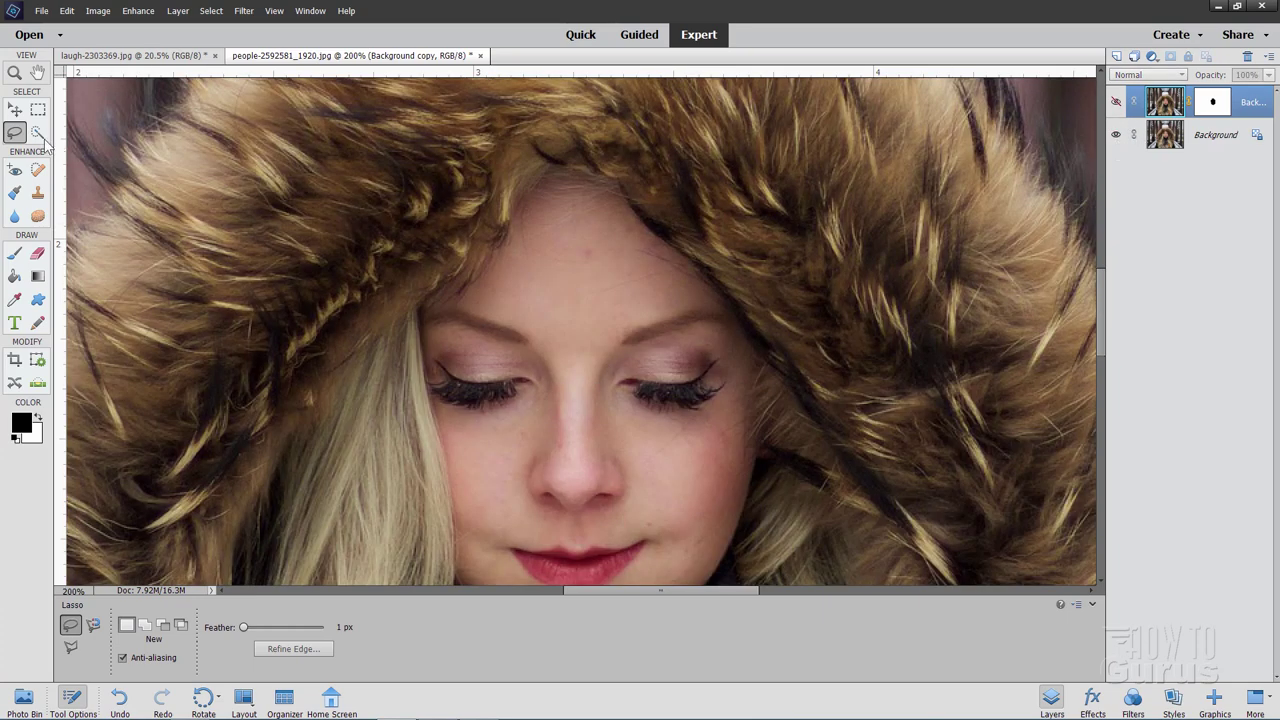
left_click(14, 72)
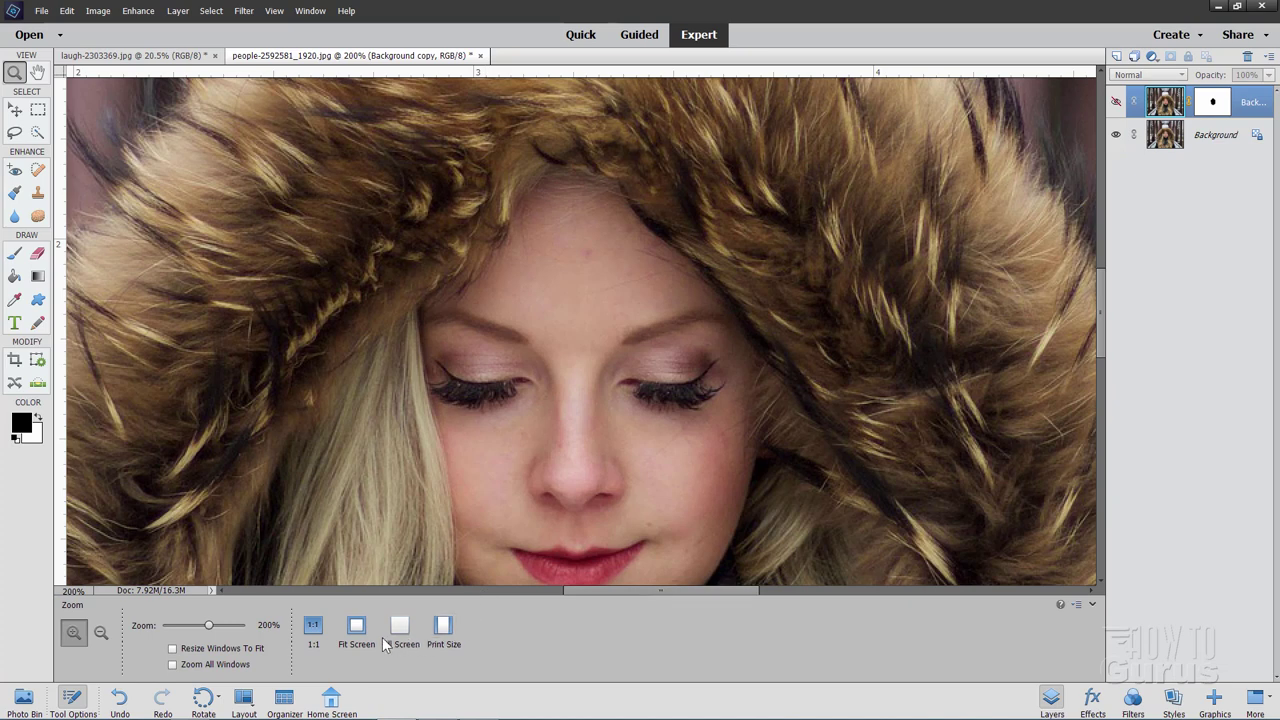
left_click(356, 626)
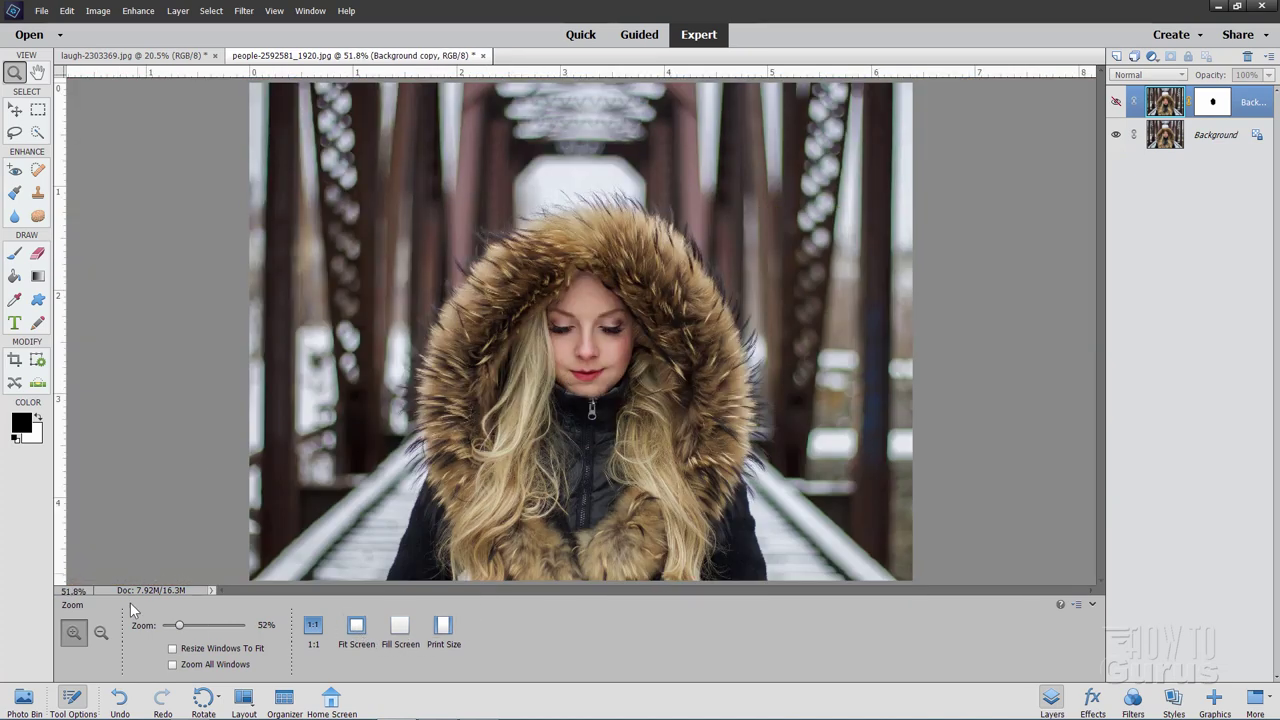
Step: Place the open laugh-2303369.jpg photo into the hooded portrait as a new layer between the Background and the masked copy
left_click(25, 699)
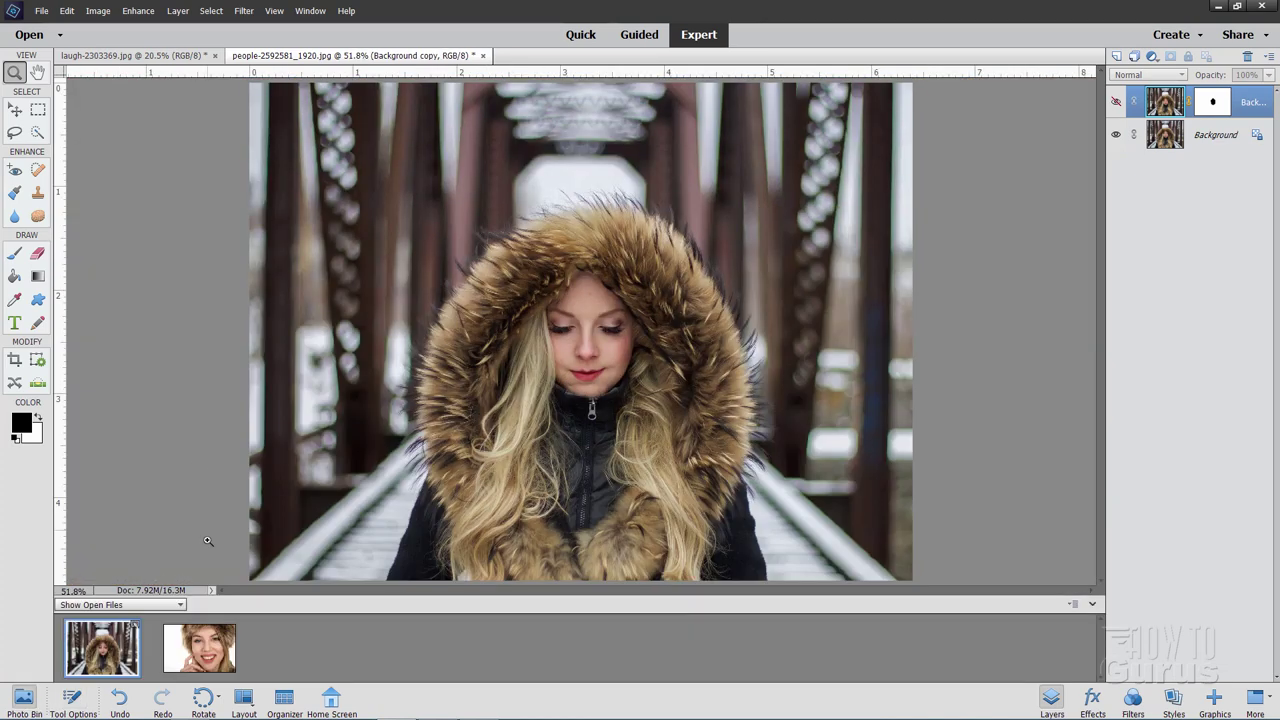
left_click(15, 112)
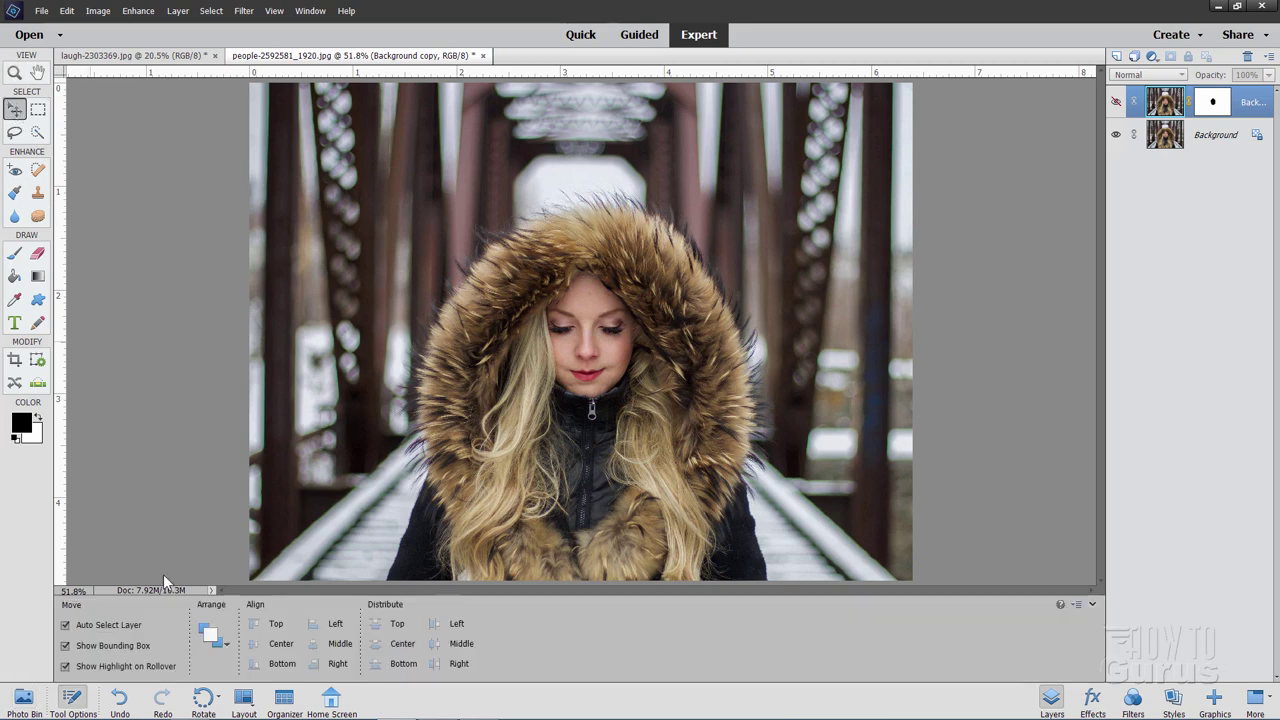
left_click(80, 695)
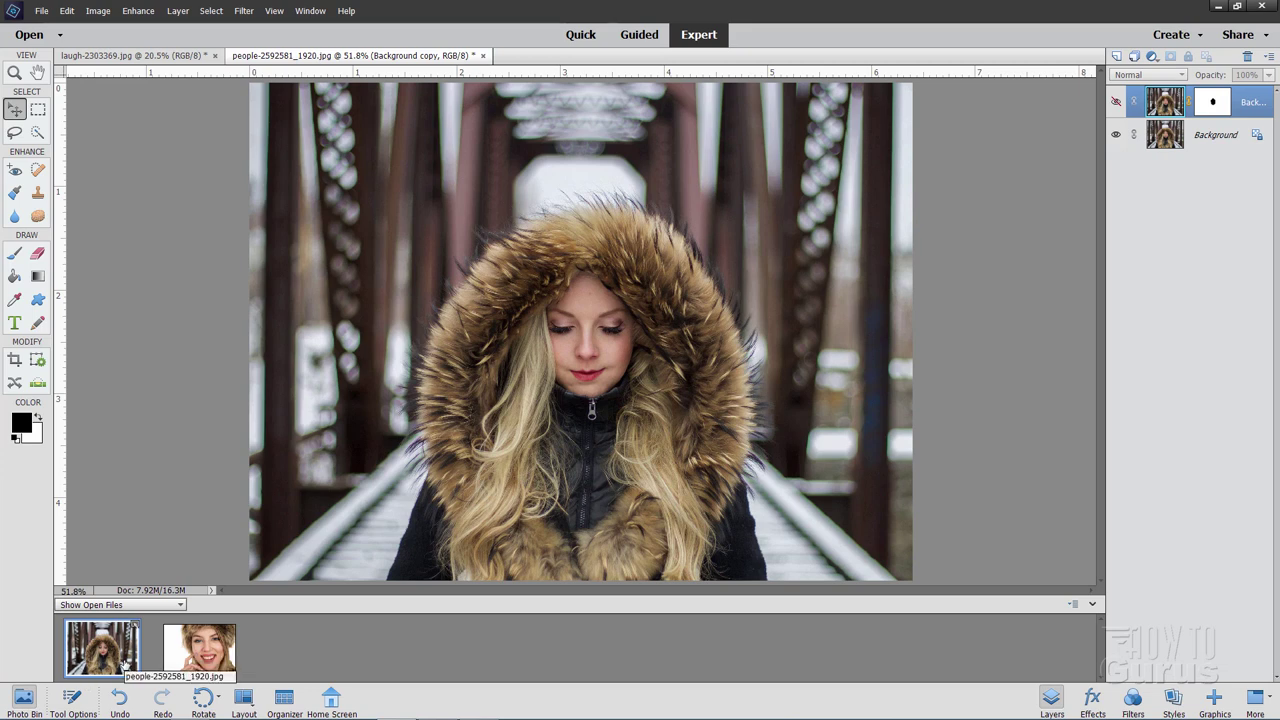
left_click_drag(124, 663, 267, 642)
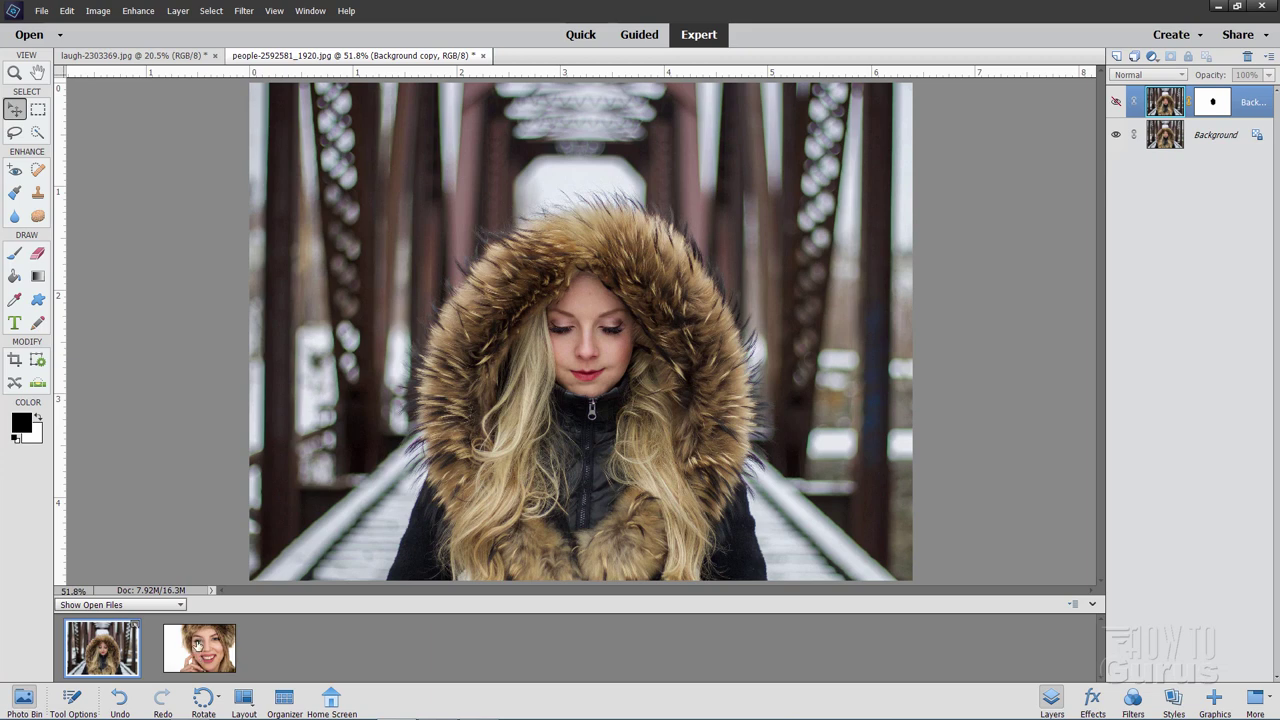
left_click_drag(197, 645, 580, 330)
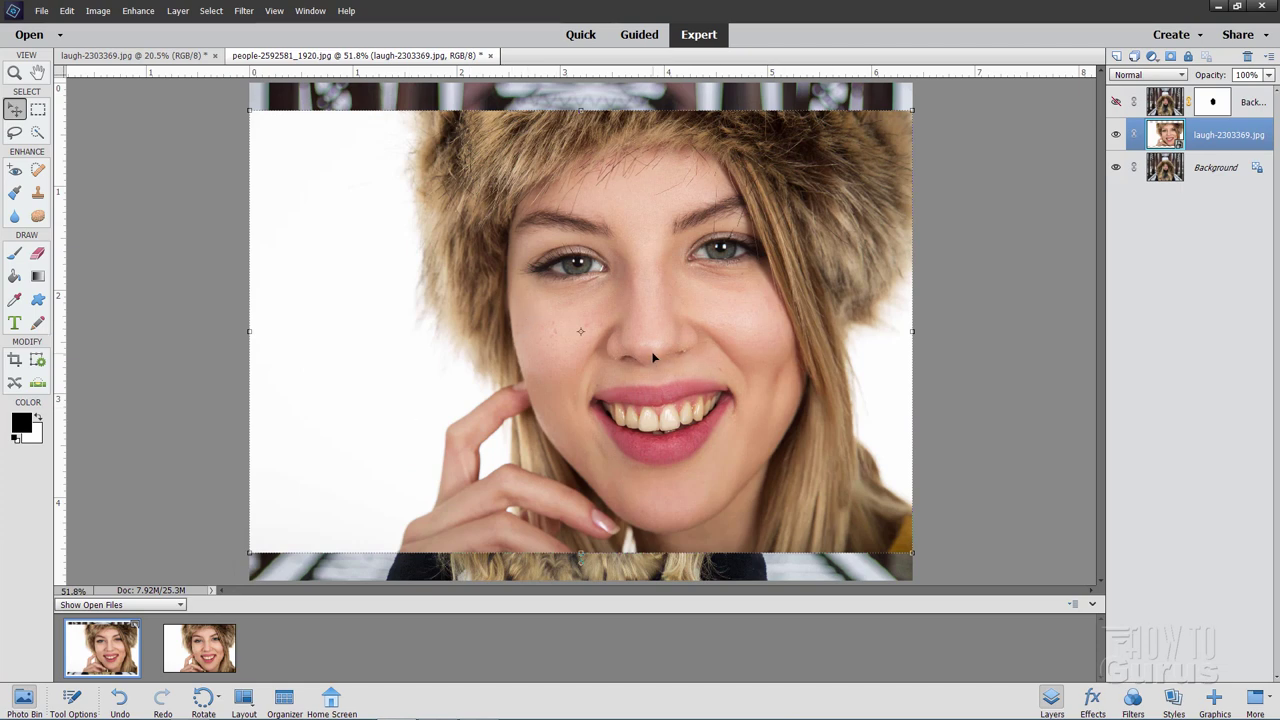
Step: Shrink the laugh-2303369.jpg layer proportionally to roughly the hooded face's scale, place it beside her face and apply the transform
left_click_drag(647, 335, 614, 300)
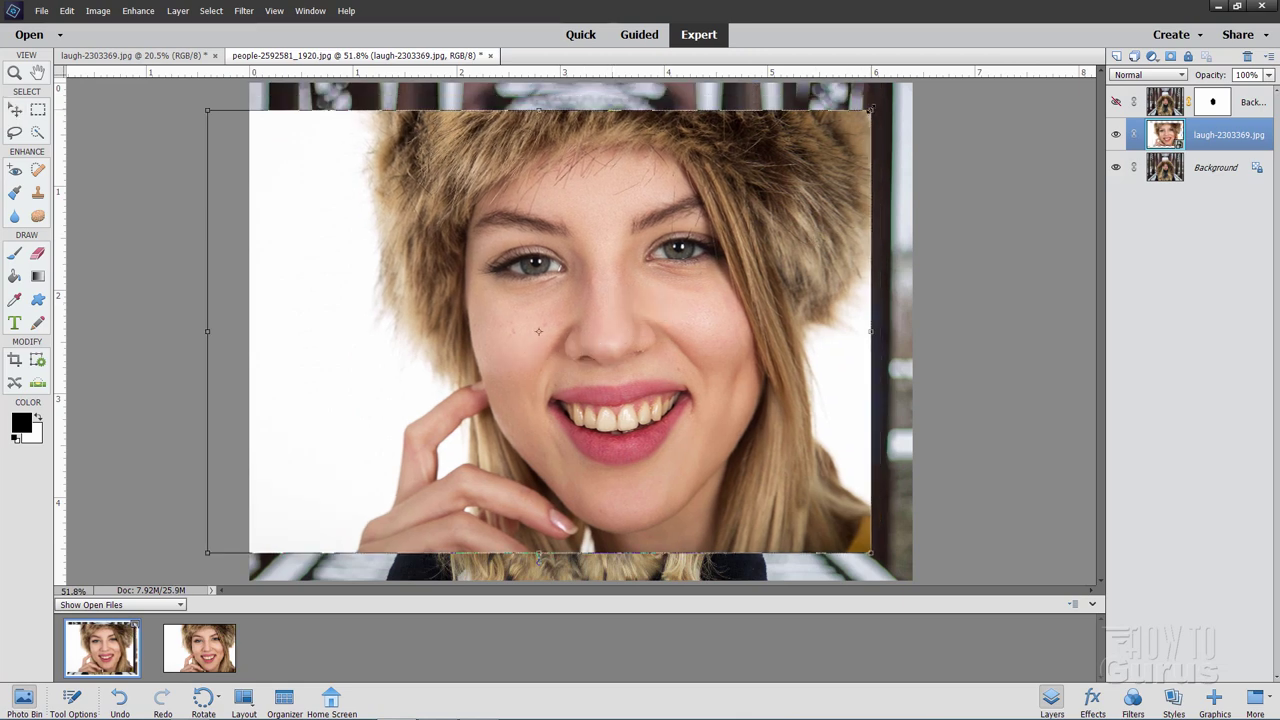
left_click_drag(872, 124, 463, 382)
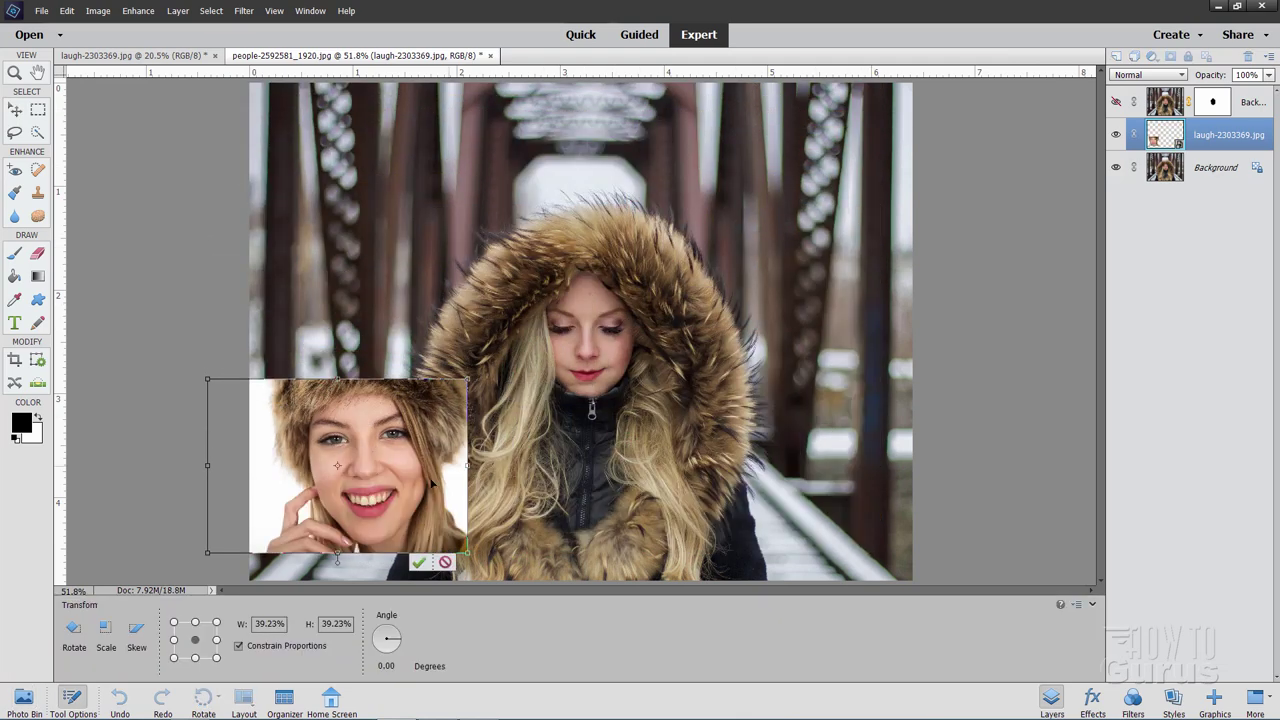
left_click_drag(336, 468, 734, 316)
mouse_move(843, 252)
left_mouse_down()
mouse_move(778, 284)
mouse_move(843, 251)
left_mouse_up()
left_click_drag(790, 337, 451, 367)
left_click(804, 401)
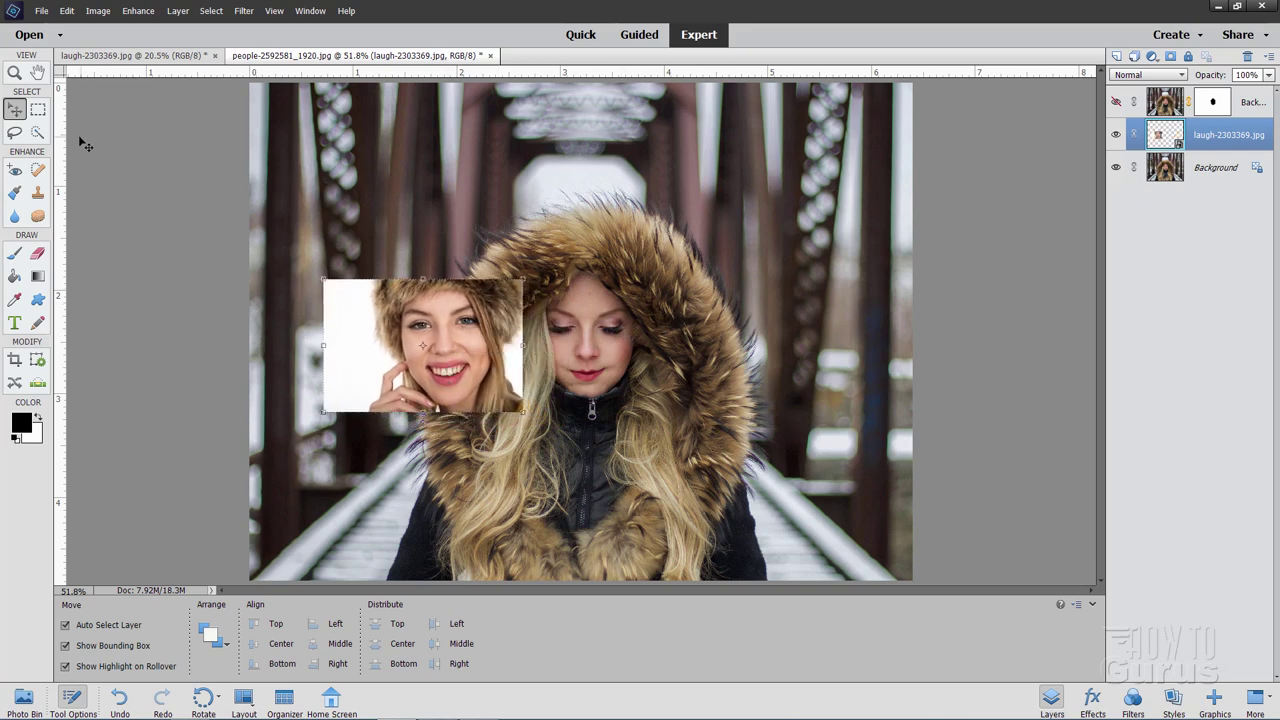
Step: Move the smiling photo closer to the hooded woman's face so both faces can be compared side by side at 200% magnification
left_click(14, 73)
left_click(554, 326)
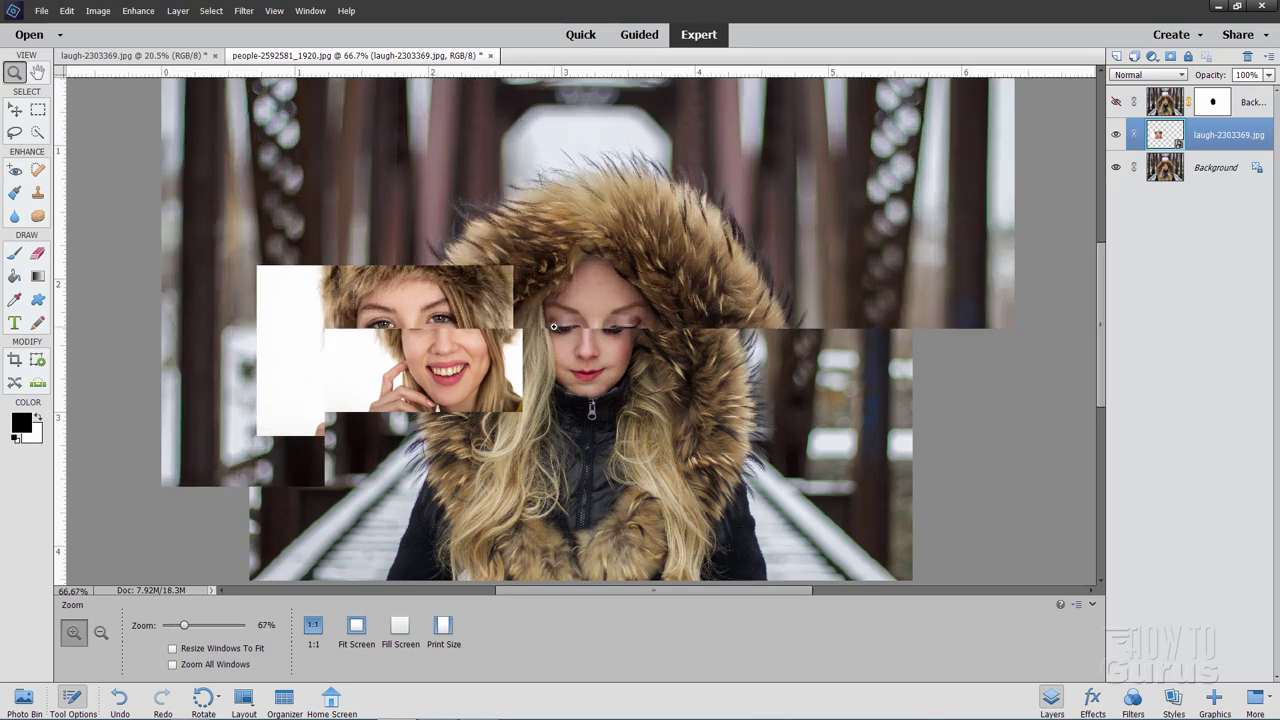
left_click(554, 326)
left_click(551, 343)
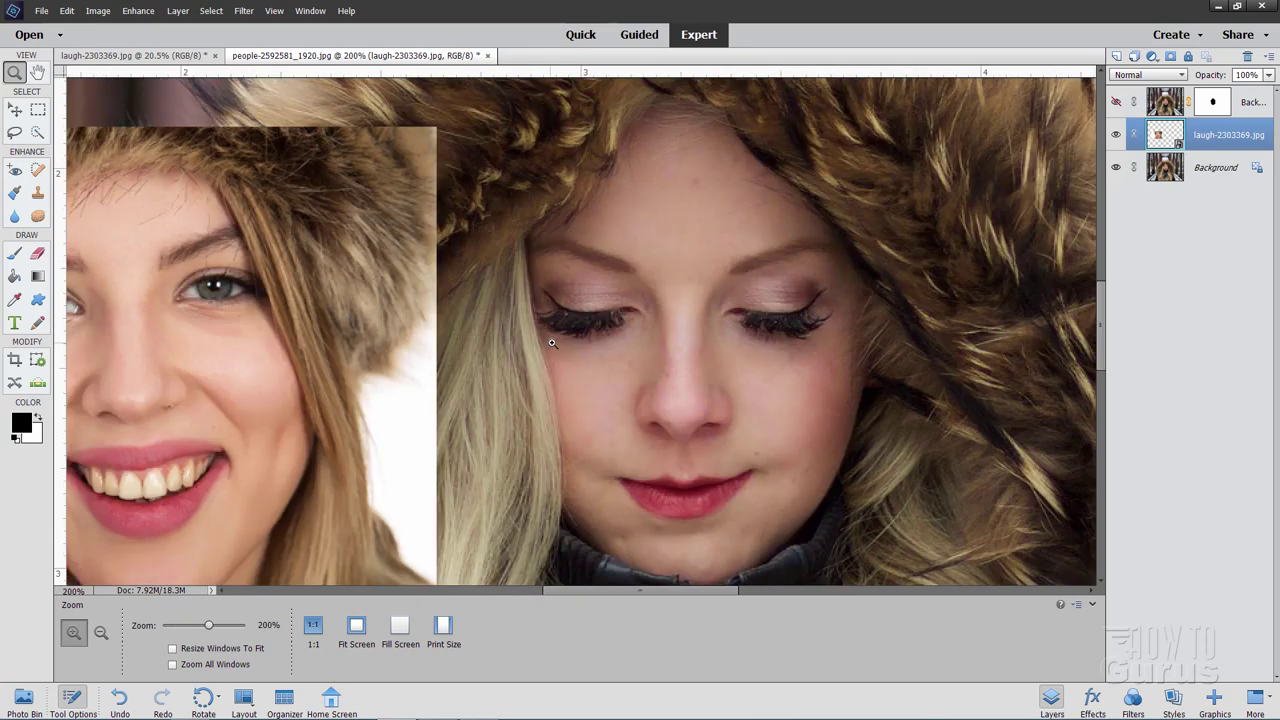
key("v")
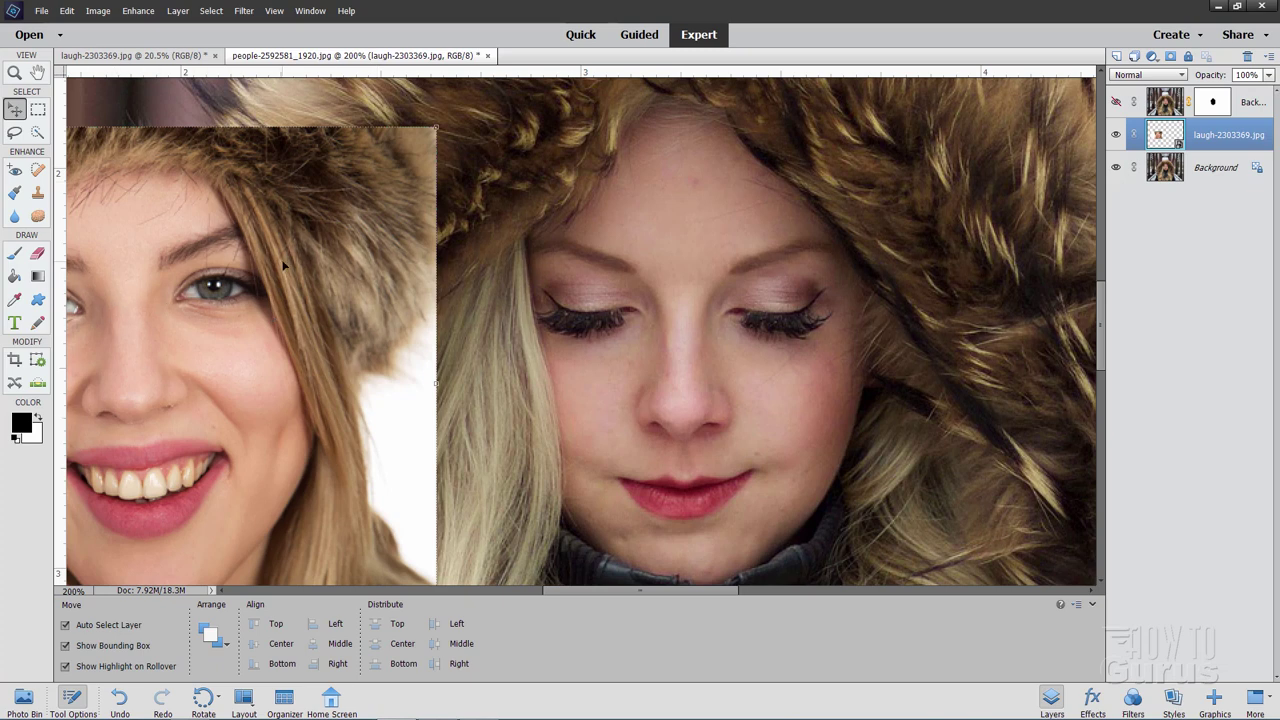
left_click_drag(284, 265, 356, 240)
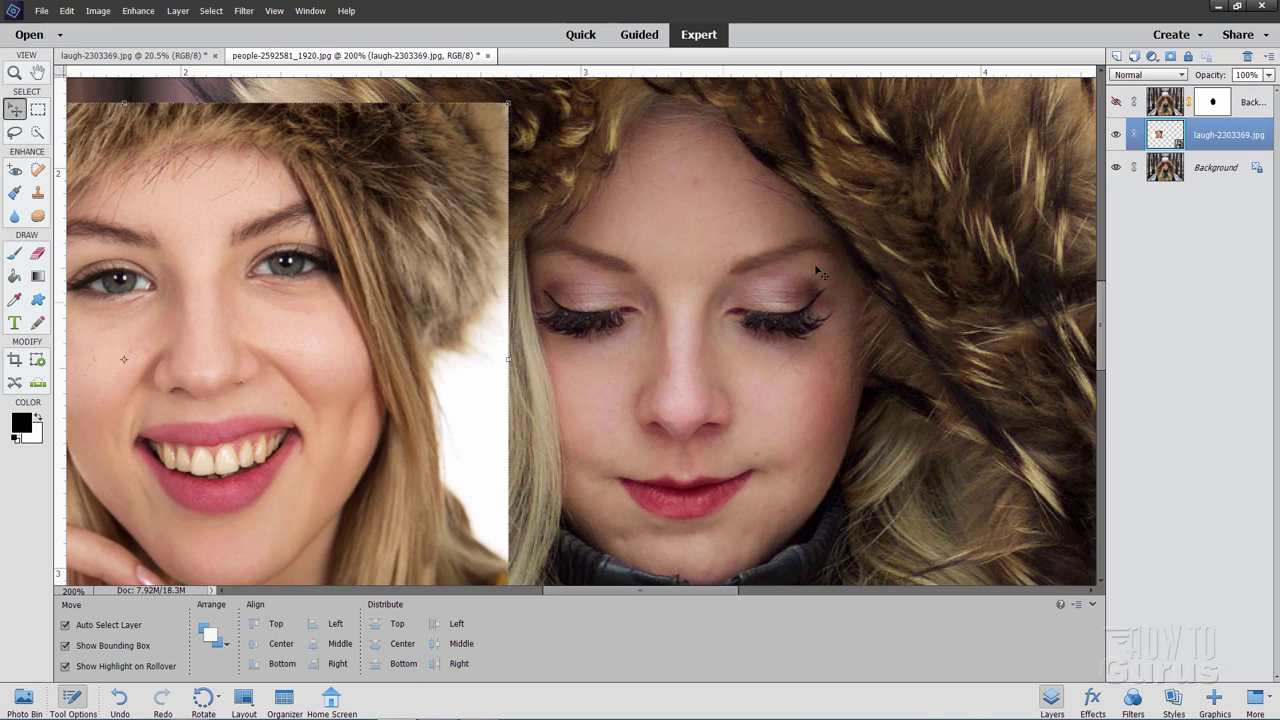
Step: Add two horizontal guides, one across the hooded woman's eyes and one along her mouth line
left_click_drag(806, 73, 854, 300)
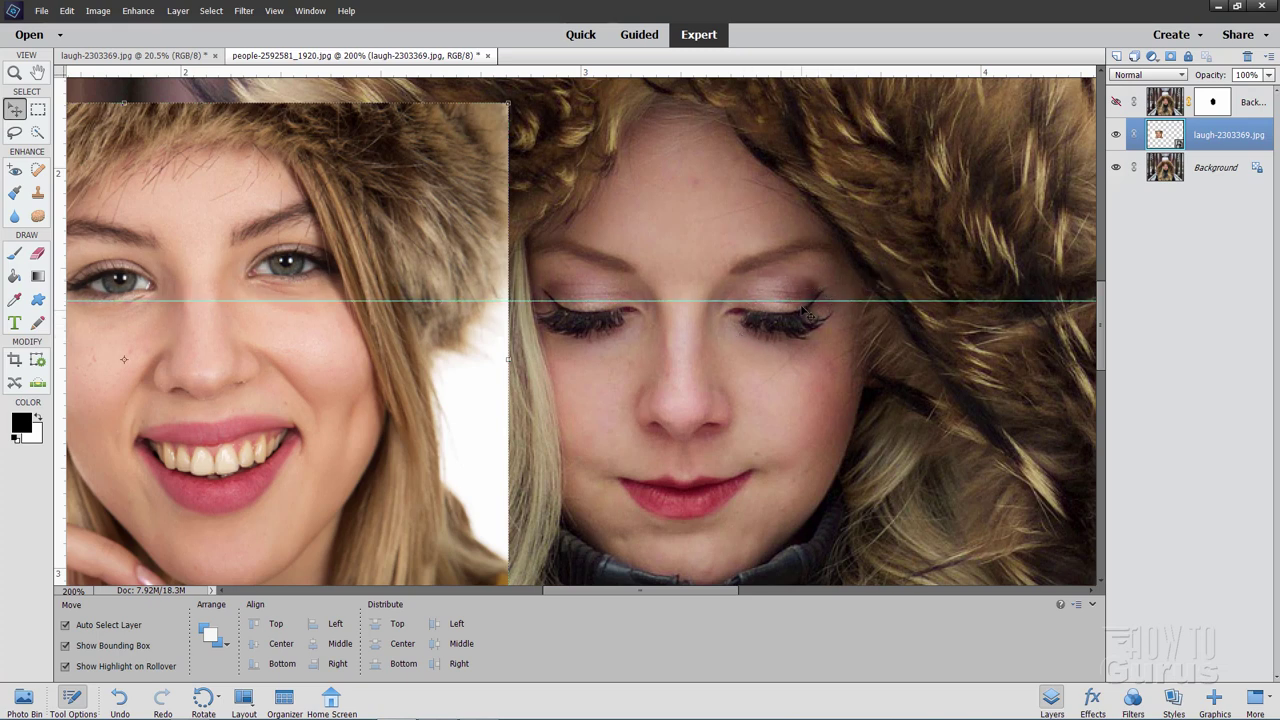
left_click_drag(805, 300, 807, 303)
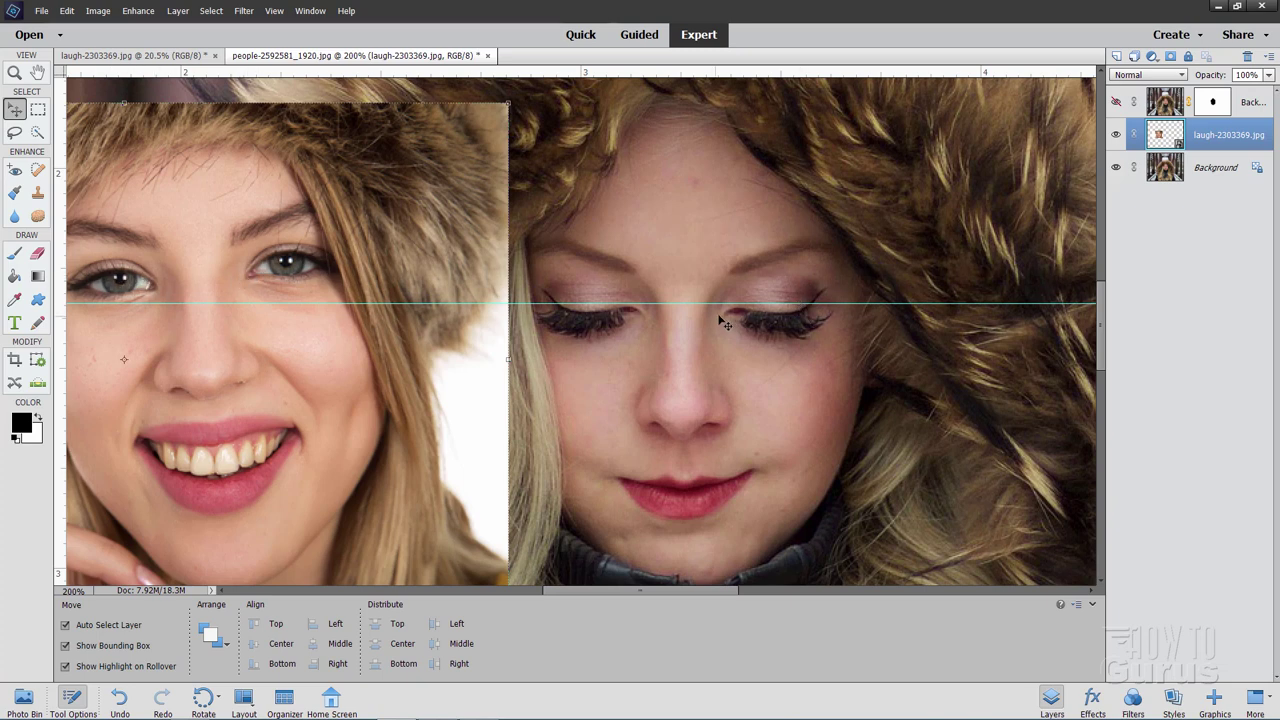
left_click_drag(757, 303, 757, 301)
left_click_drag(823, 74, 811, 476)
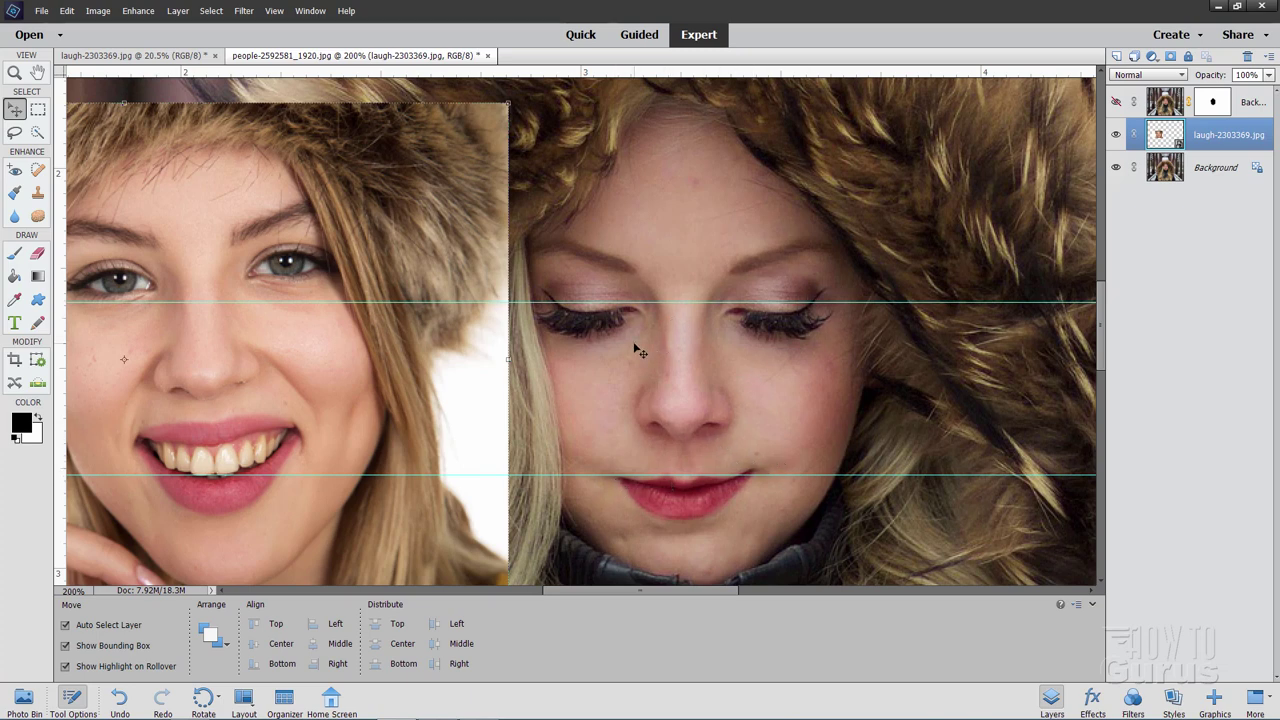
Step: Rotate the smiling photo 5.10 degrees and shift it so its eyes and mouth corners line up with the guides
left_click_drag(285, 198, 388, 231)
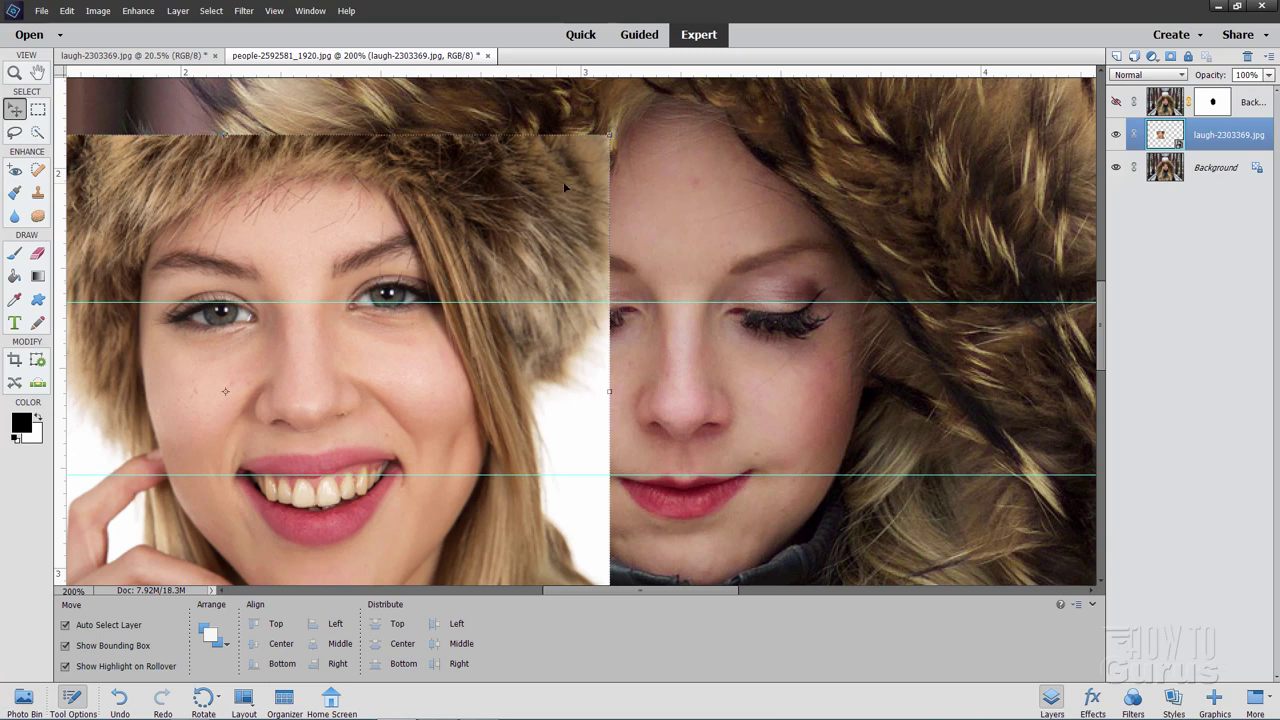
left_click_drag(564, 187, 652, 190)
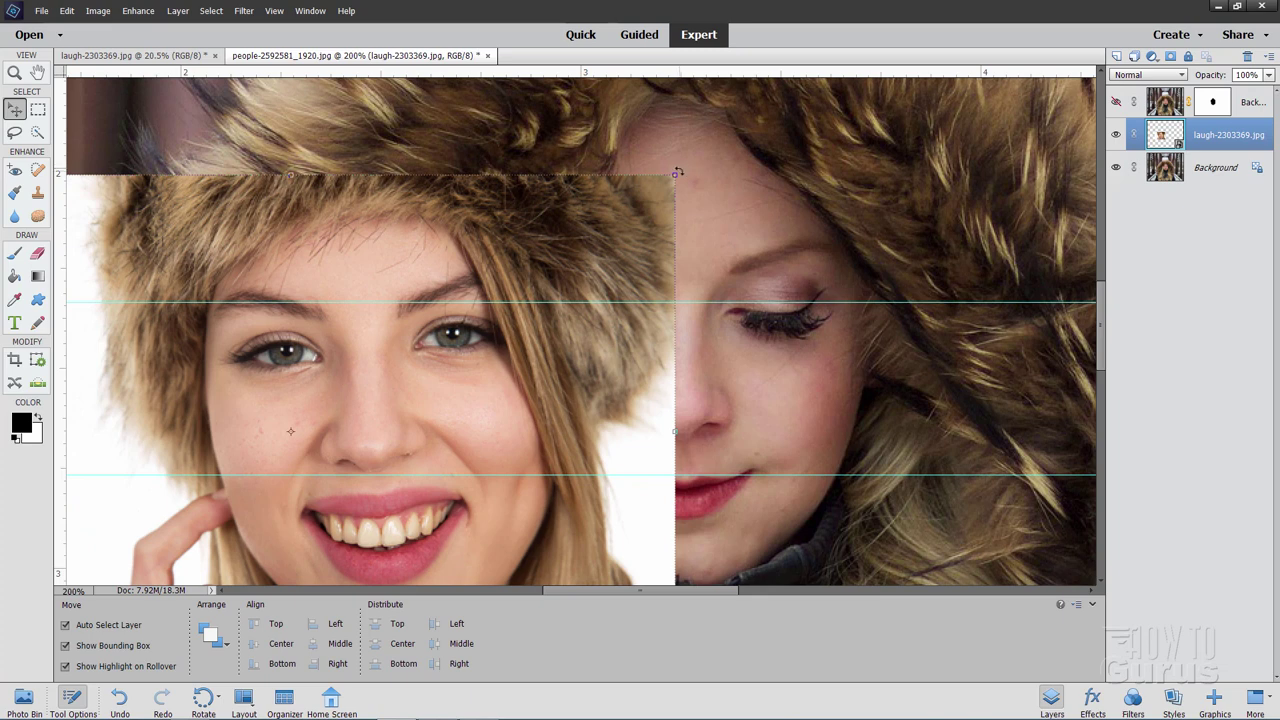
left_click_drag(677, 172, 701, 195)
left_click_drag(489, 412, 498, 373)
left_click_drag(705, 152, 716, 163)
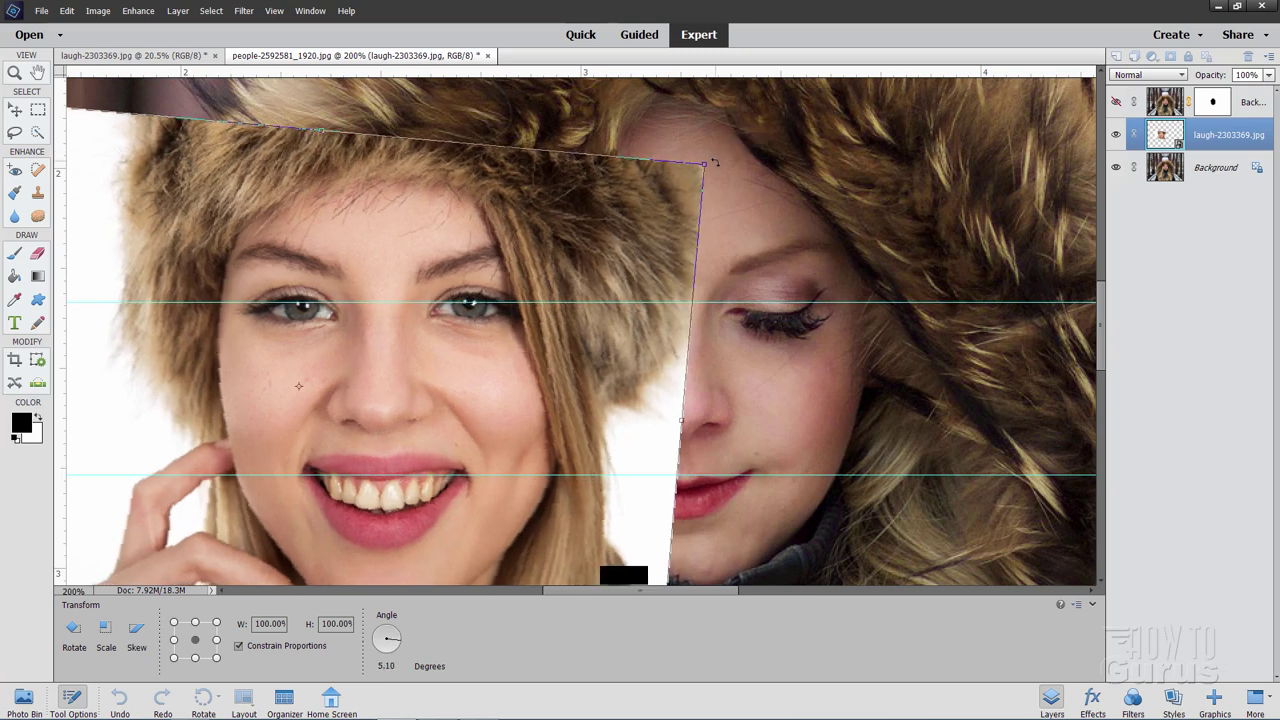
left_click_drag(507, 372, 502, 373)
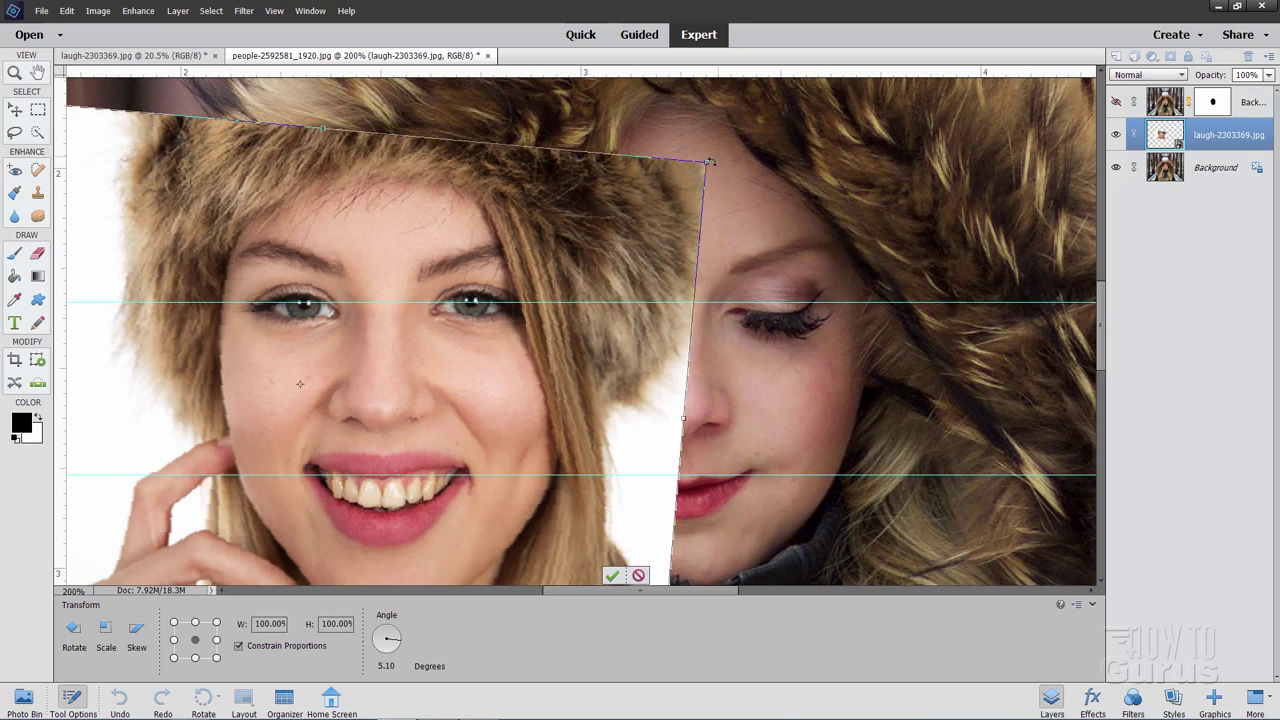
Step: Scale the rotated smiling photo to 102.39%, realign it with the eye and mouth guides and apply the transform
left_click_drag(709, 161, 724, 152)
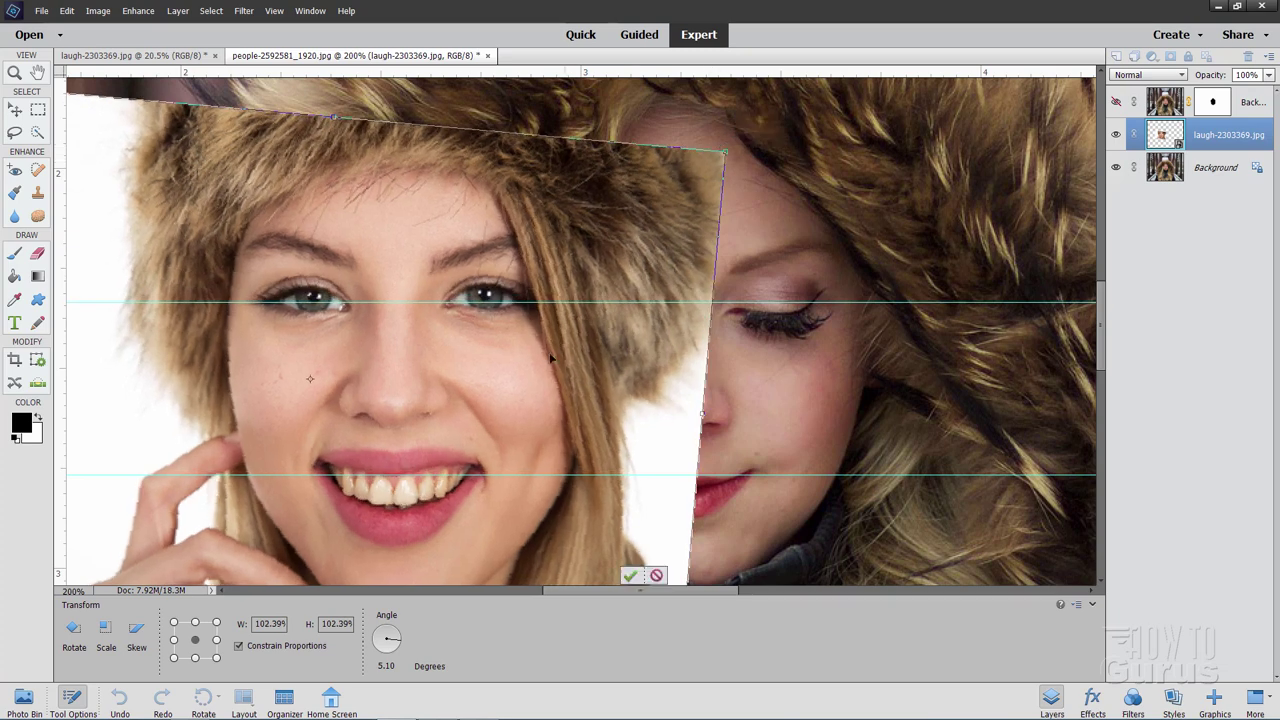
left_click_drag(521, 374, 512, 381)
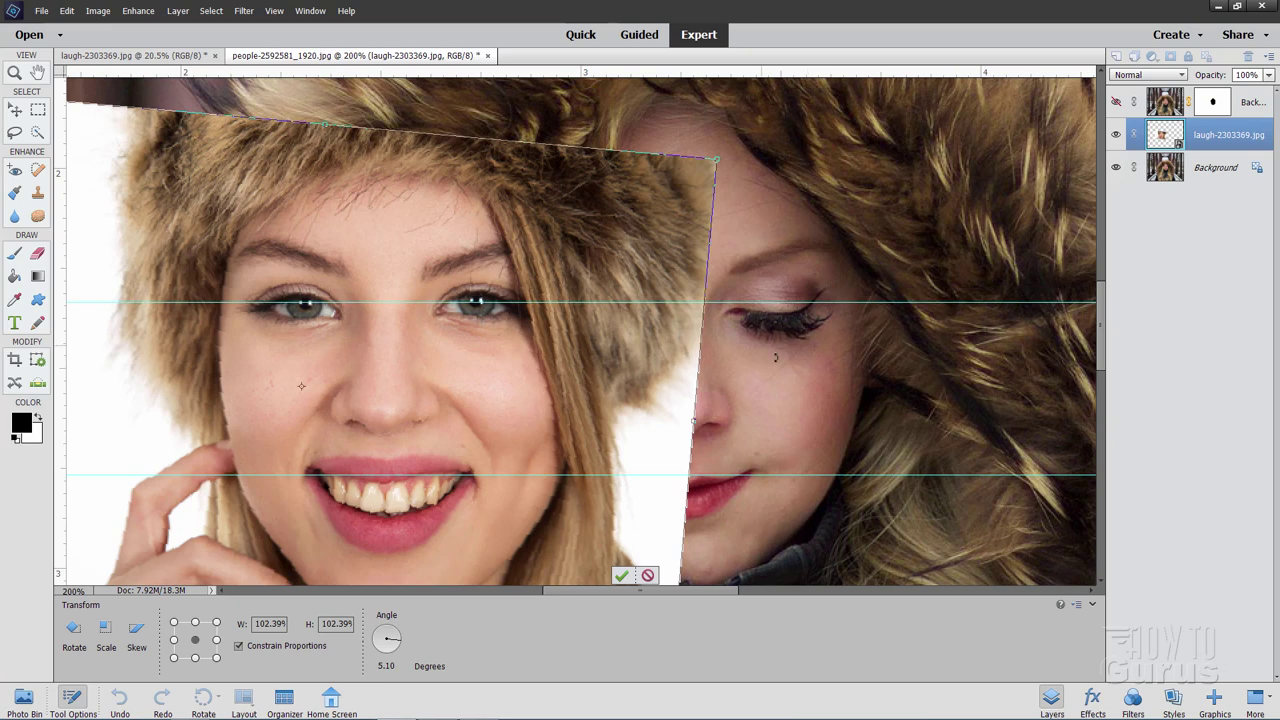
left_click(622, 576)
Step: Move the smiling face over the hooded face, lower the layer's opacity to 54% and align the eyes and mouths
left_click_drag(533, 413, 763, 392)
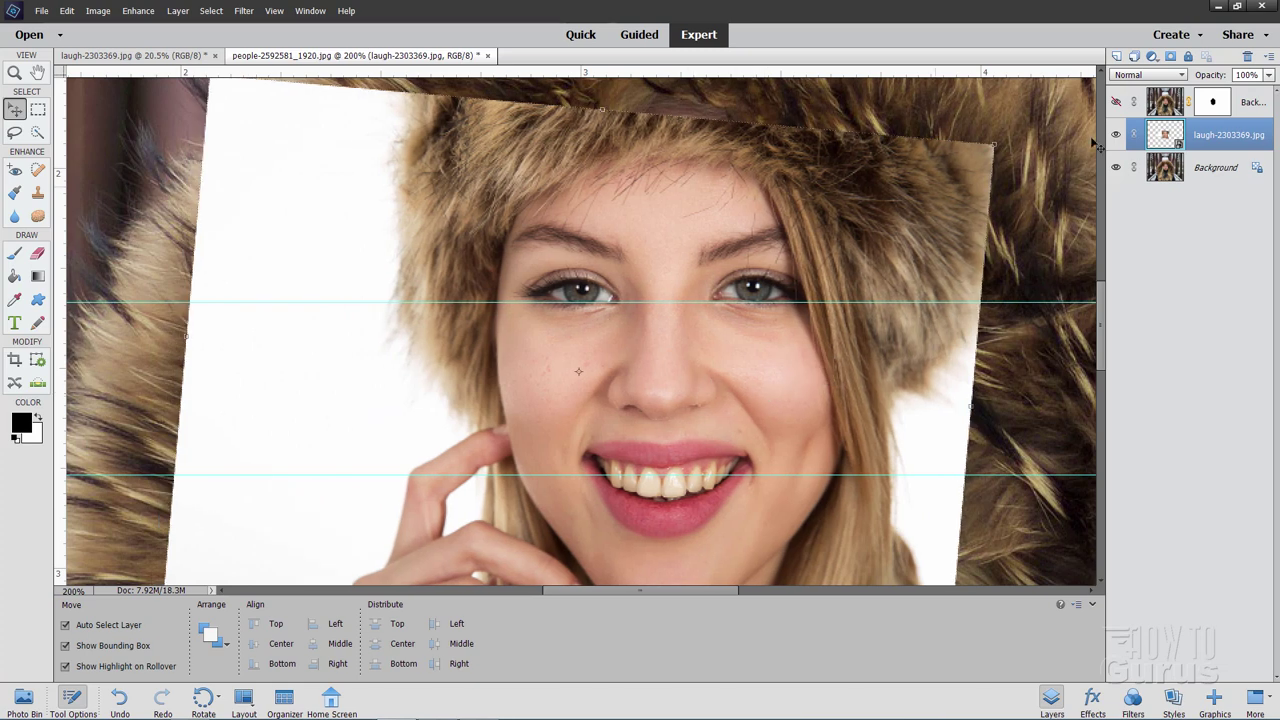
left_click(1268, 75)
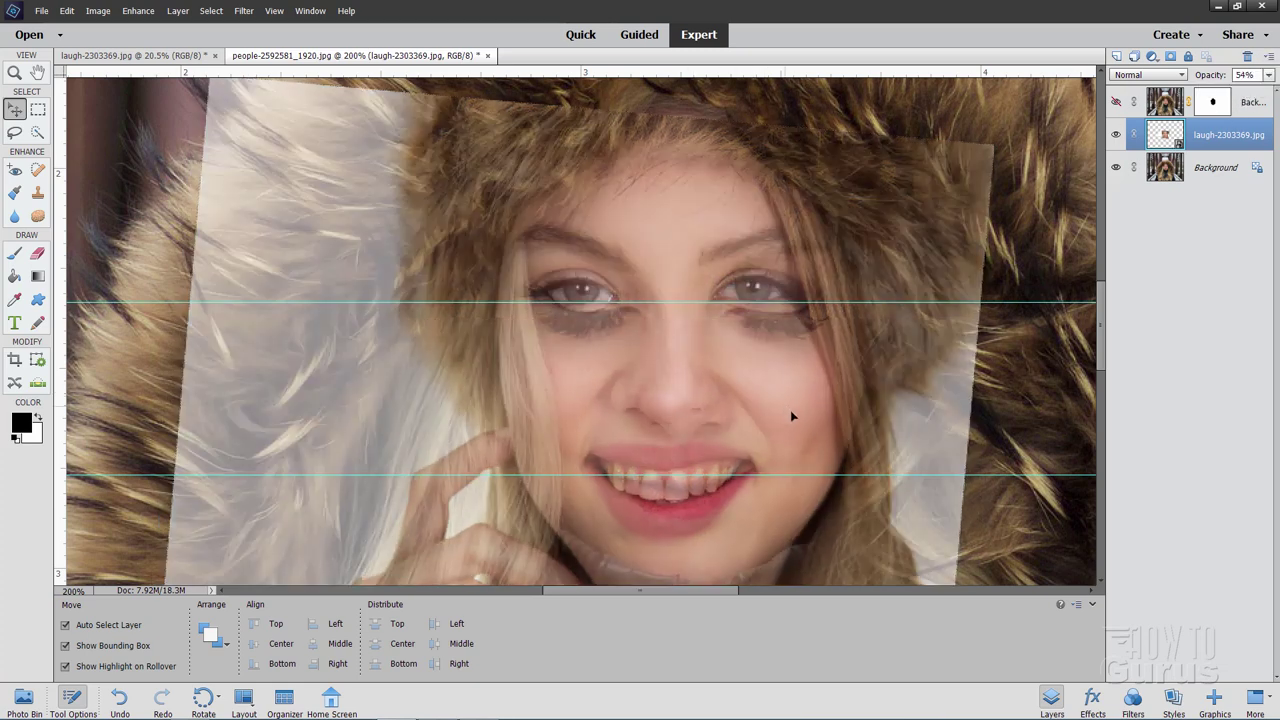
left_click_drag(790, 416, 795, 419)
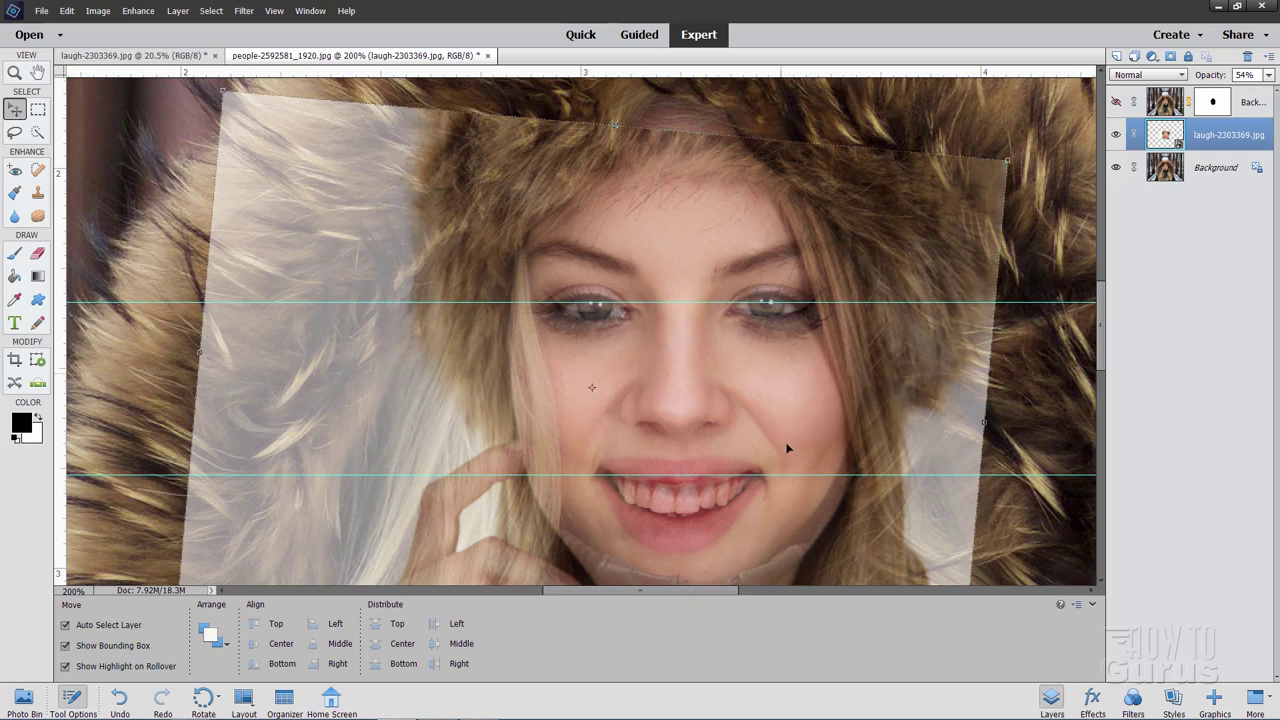
Step: Restore the laugh-2303369.jpg layer's opacity to 100% and show the masked copy layer above it
left_click(1268, 75)
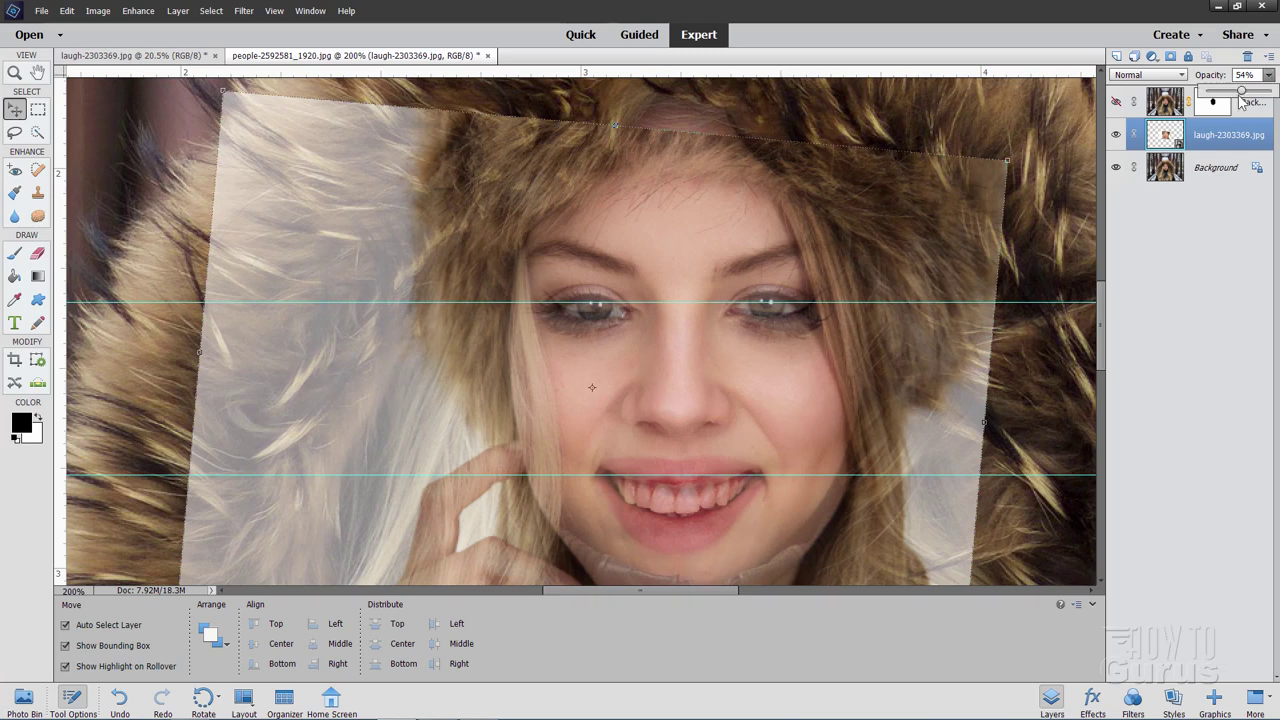
left_click_drag(1261, 93, 1272, 91)
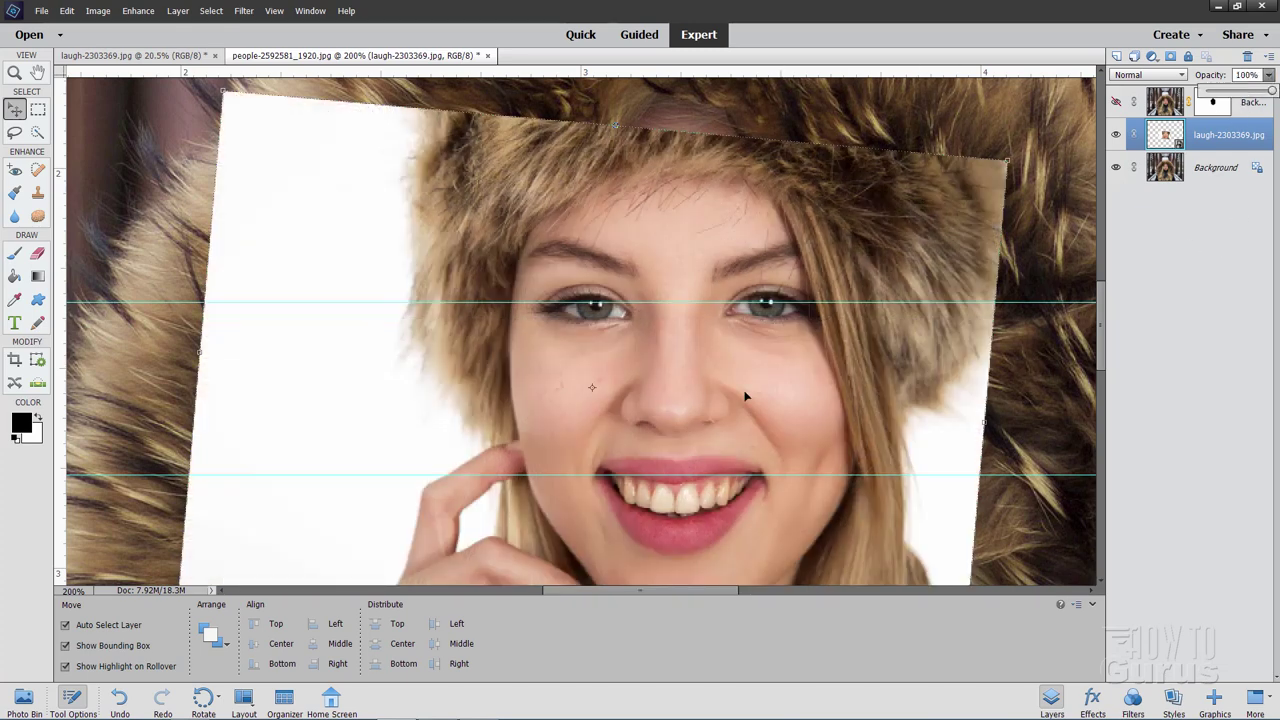
left_click(1240, 203)
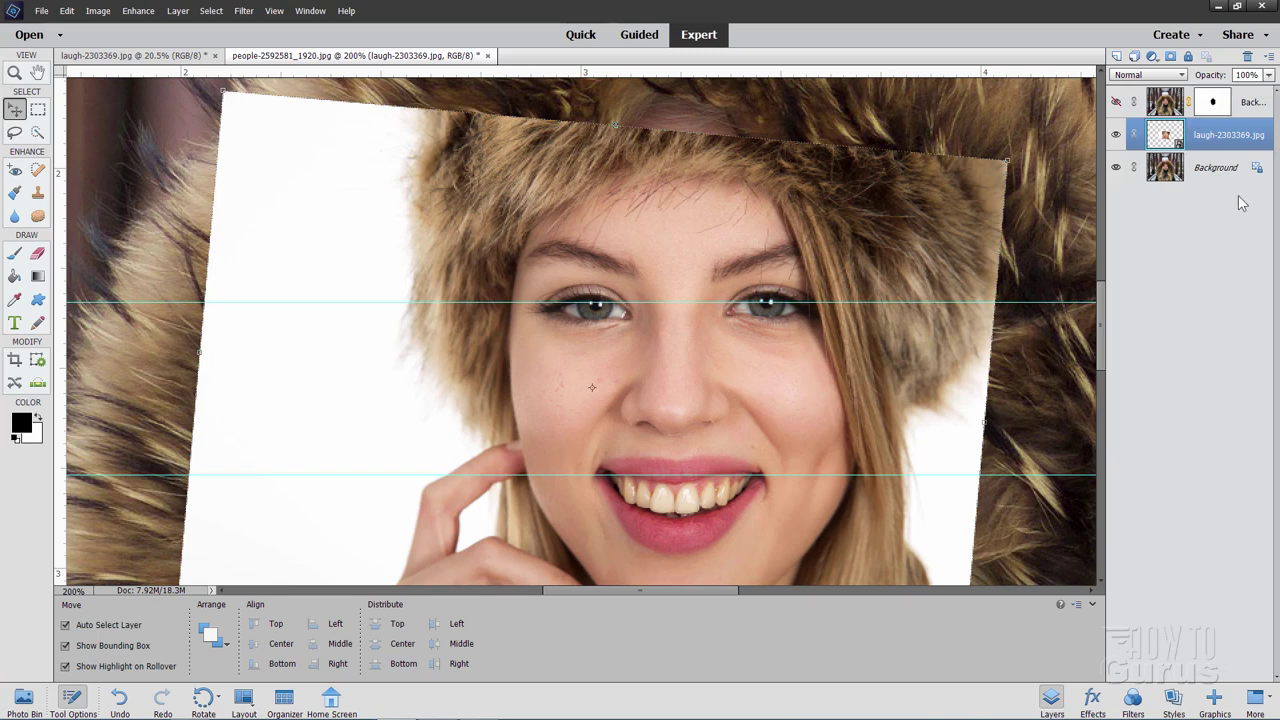
left_click(1116, 103)
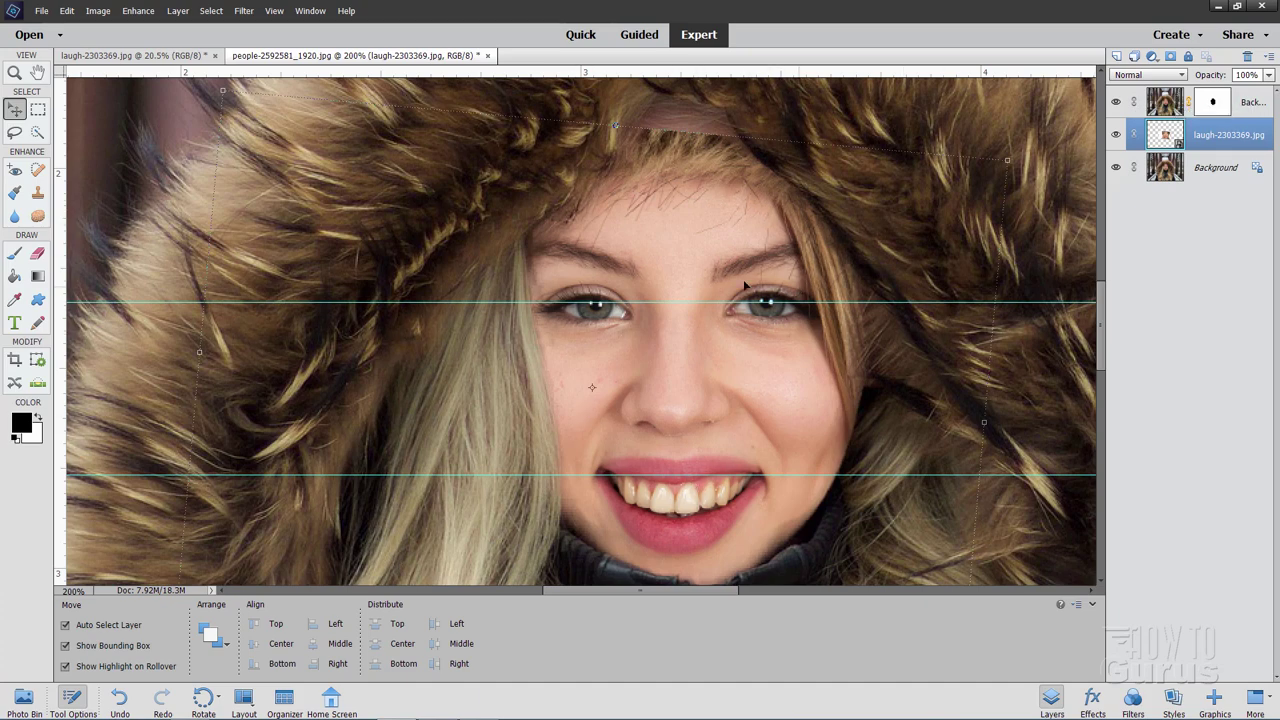
Step: Fit the whole image in view and clear all guides
left_click(14, 72)
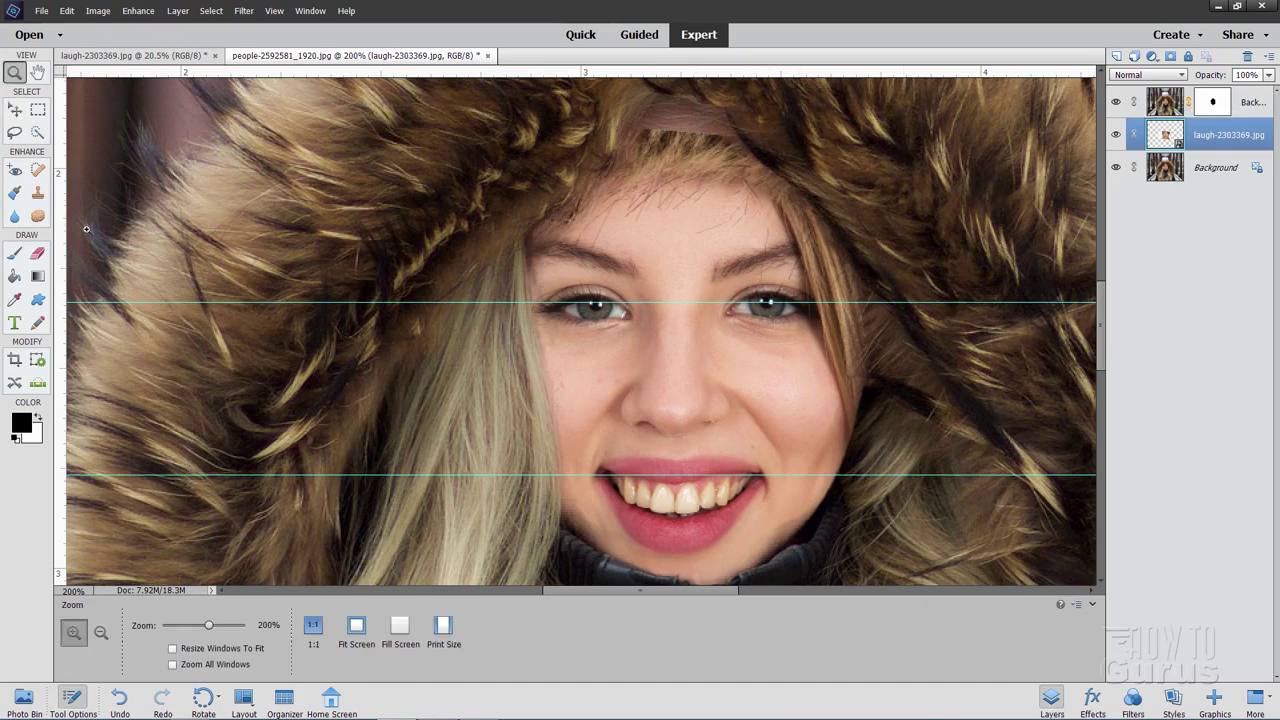
left_click(357, 632)
left_click(274, 11)
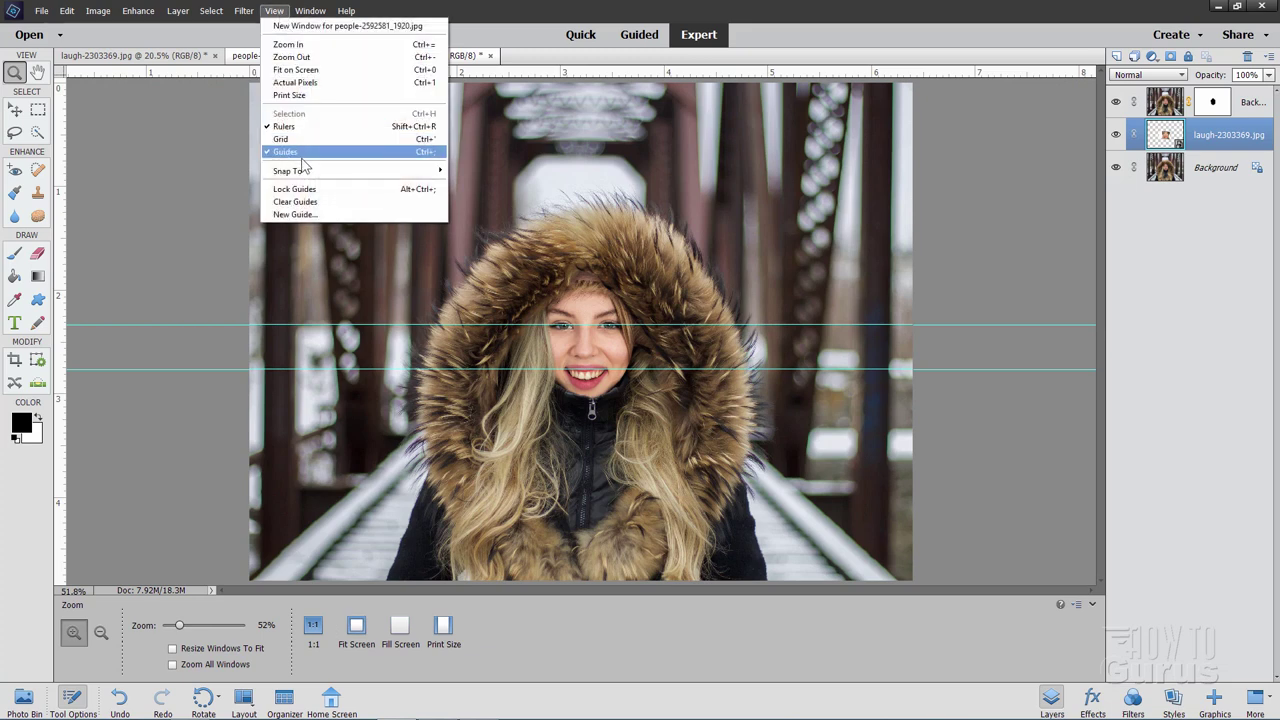
left_click(295, 201)
Step: Scale the smiling face layer to 97.33%, reposition it slightly higher inside the hood opening and apply the transform
key("v")
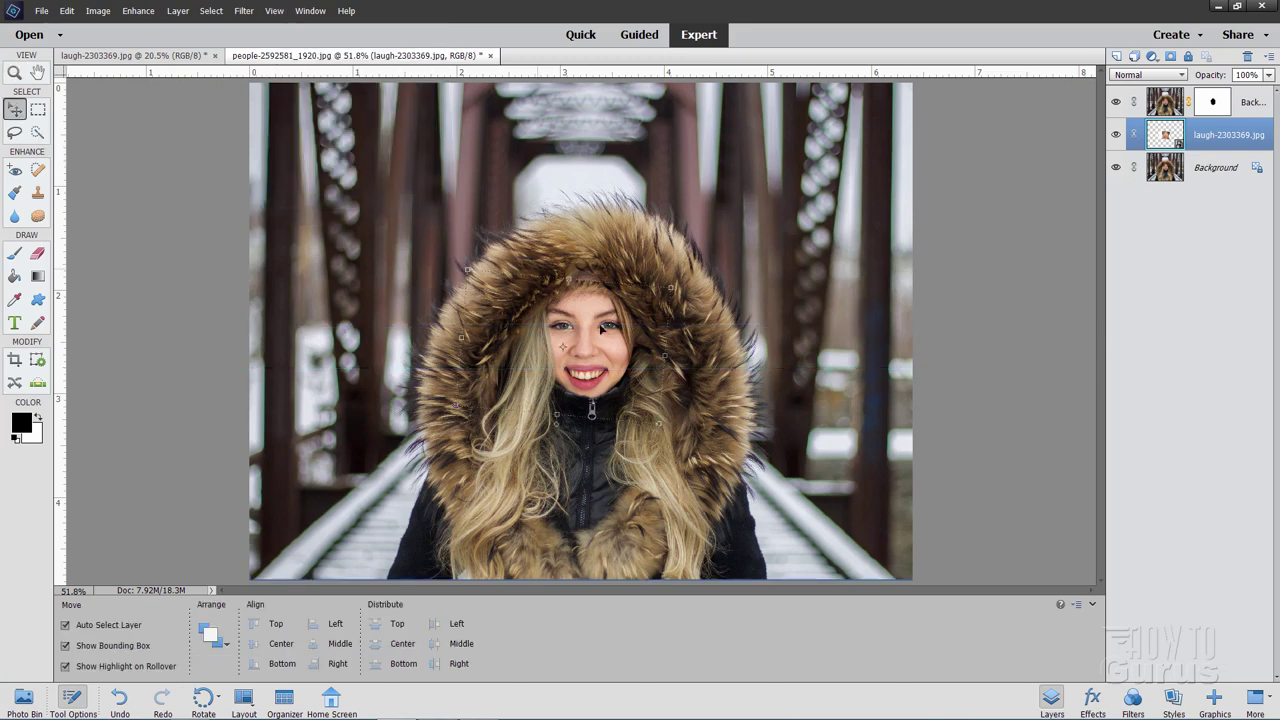
left_click_drag(620, 356, 624, 358)
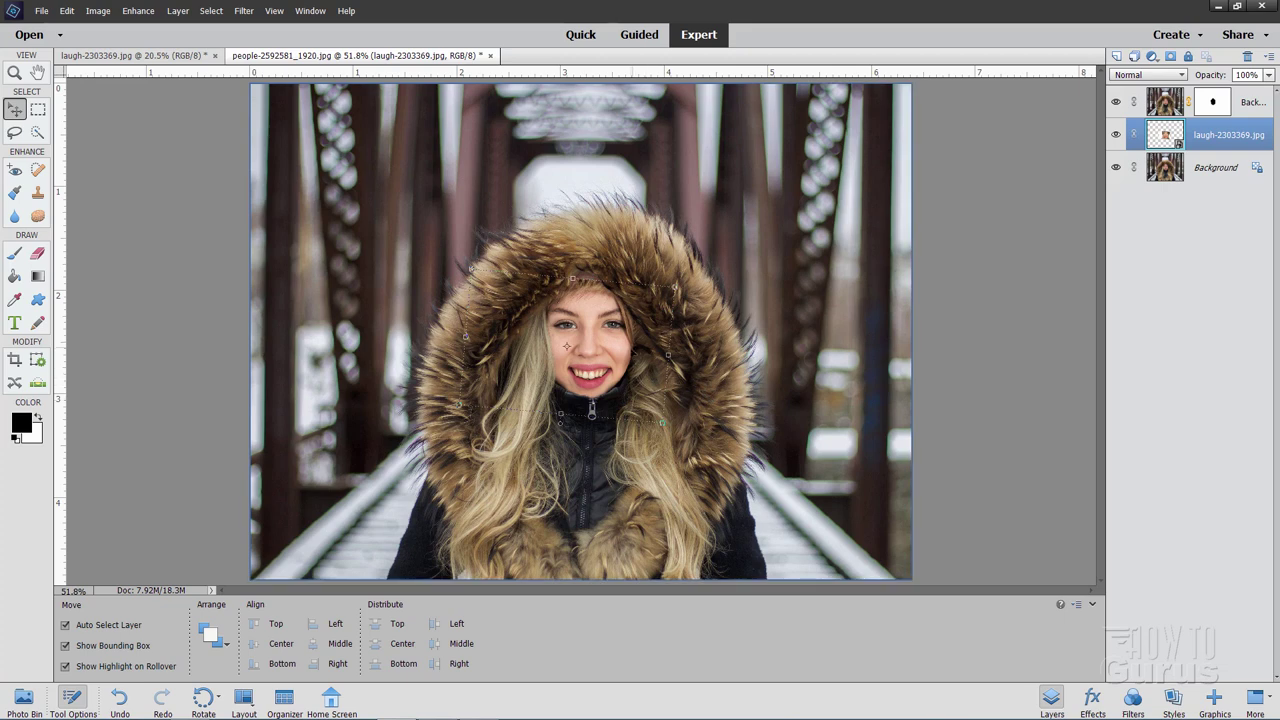
left_click_drag(675, 287, 668, 291)
left_click_drag(615, 358, 619, 350)
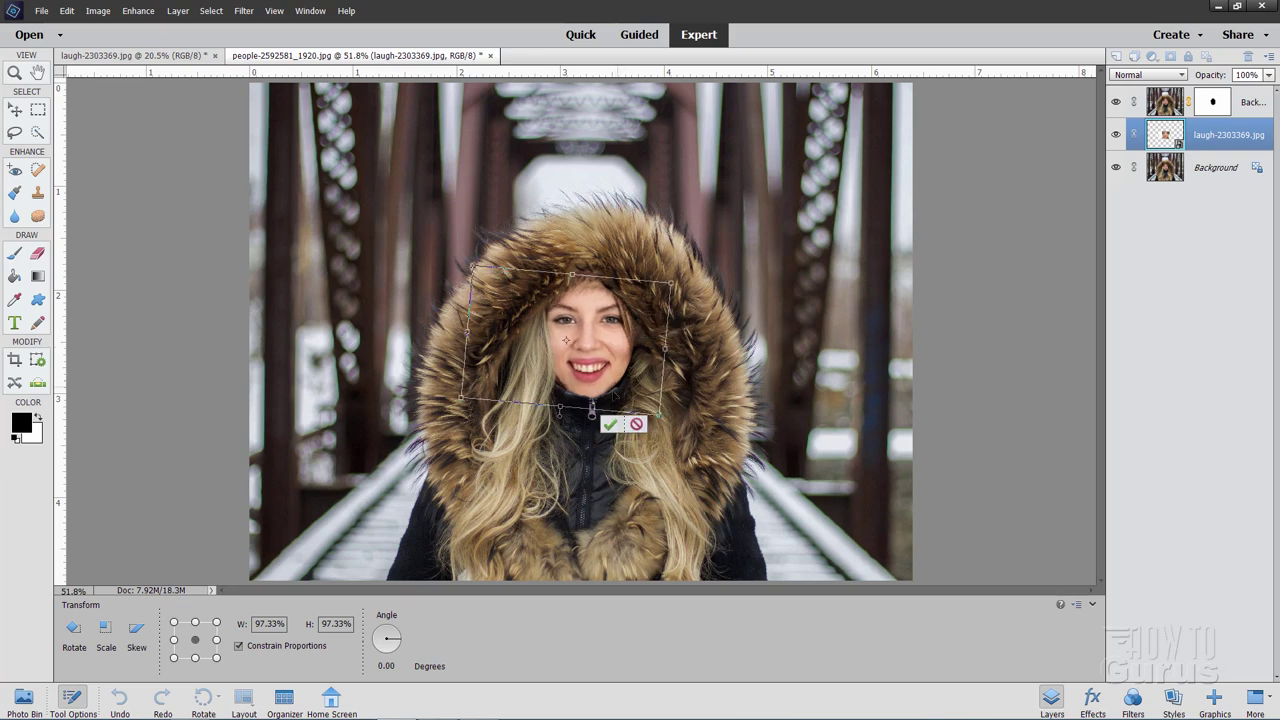
left_click_drag(612, 375, 615, 372)
left_click(612, 422)
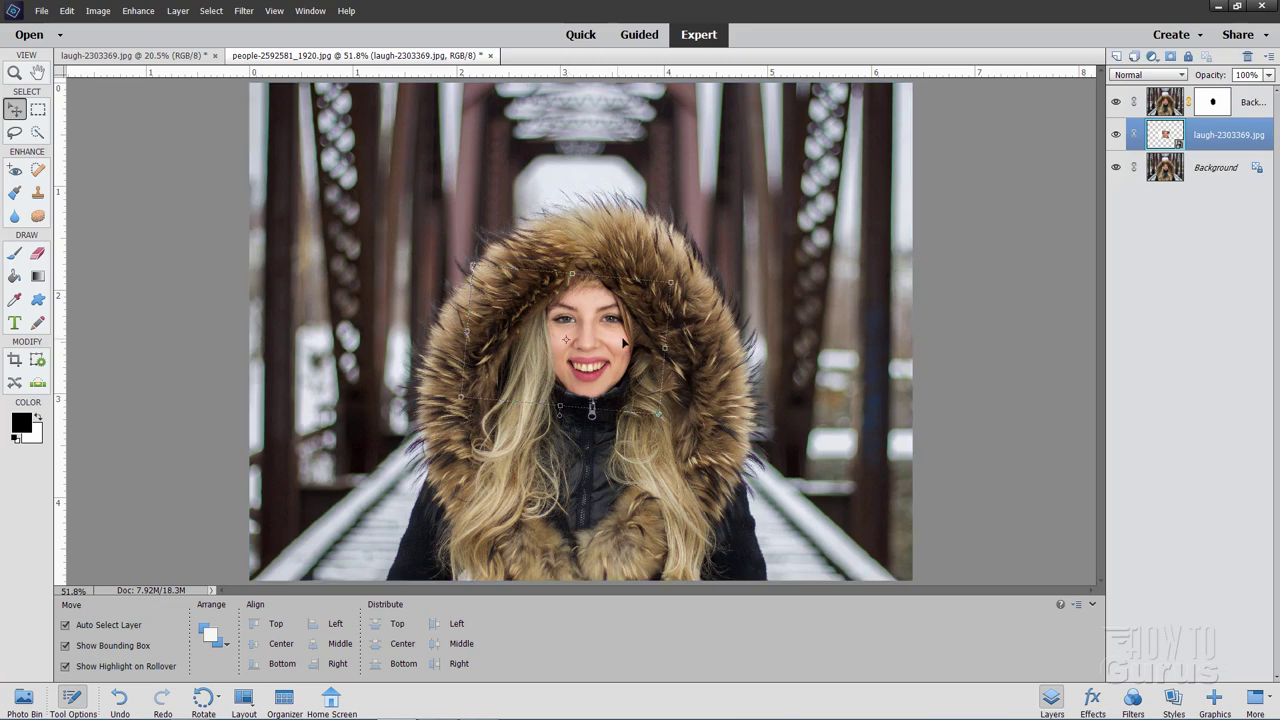
Step: Hide the masked copy and laugh-2303369.jpg layers to examine the original face's placement, and show both again
left_click(1116, 101)
left_click(1117, 135)
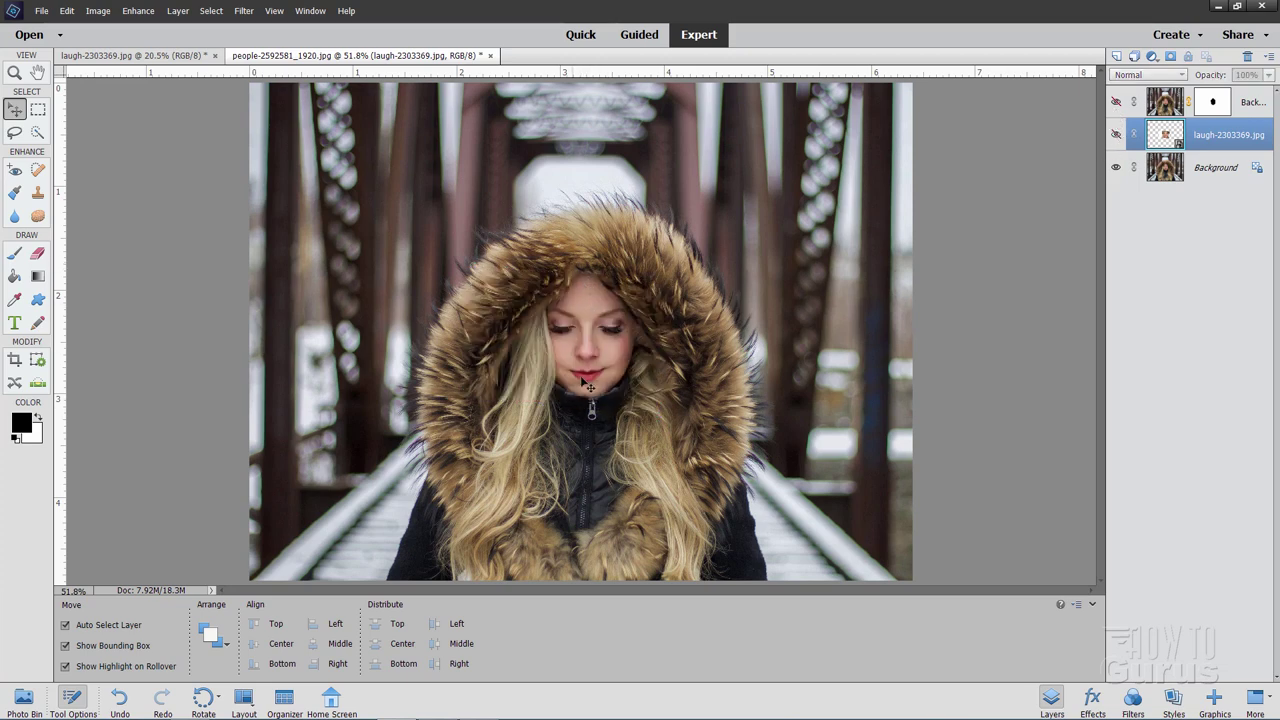
left_click(1117, 135)
left_click(1117, 103)
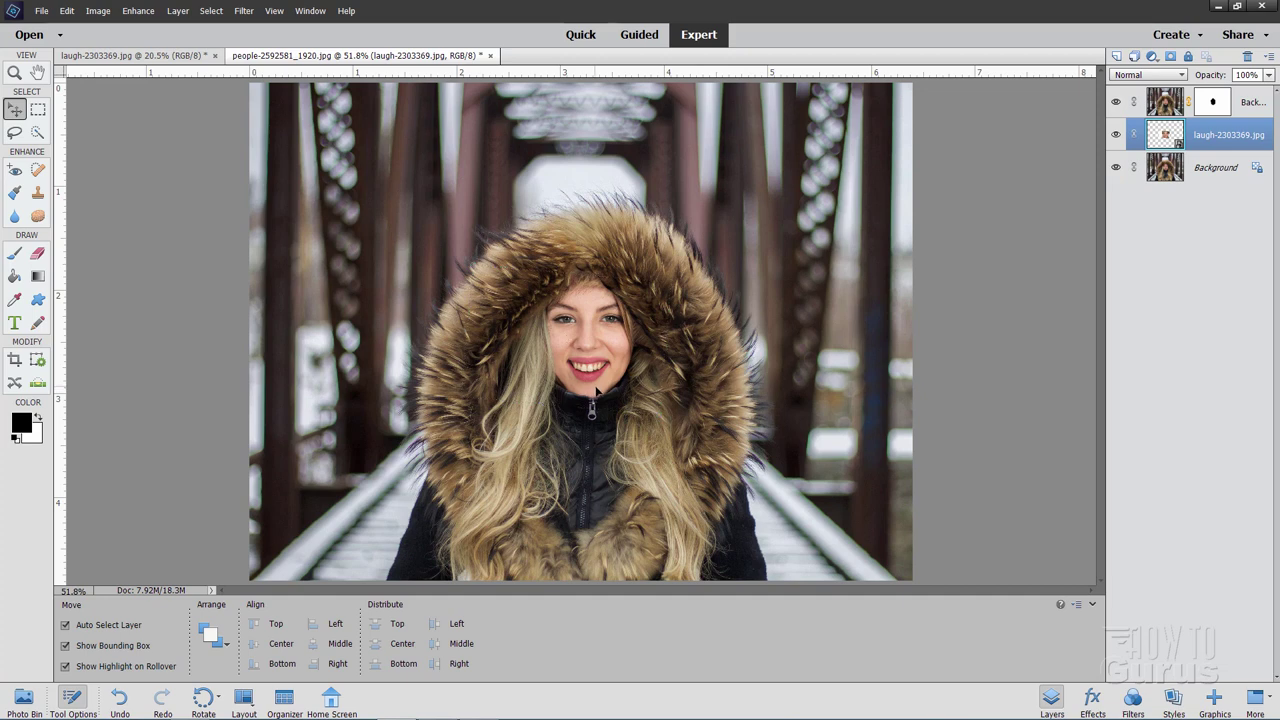
Step: Fine-tune the smiling face's position inside the hood, nudging it upward in small increments
left_click_drag(597, 391, 593, 391)
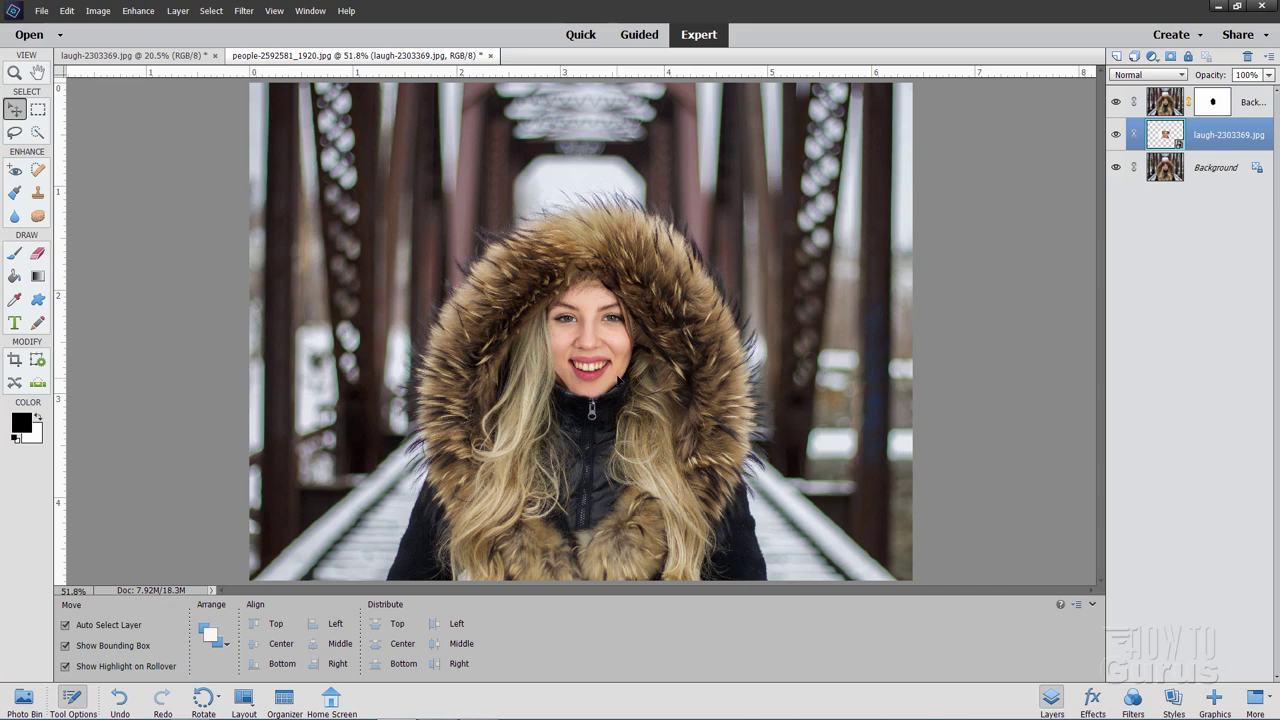
left_click_drag(617, 379, 618, 381)
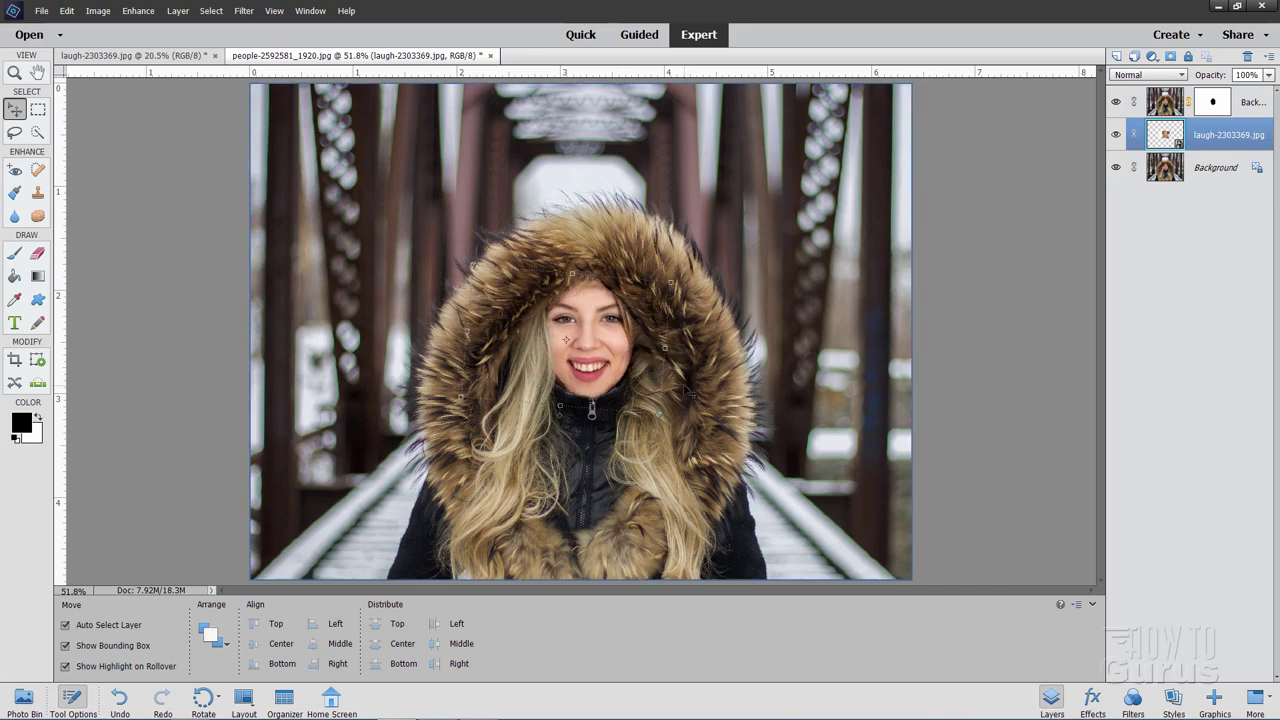
key("Up")
key("Up")
key("Up")
key("Up")
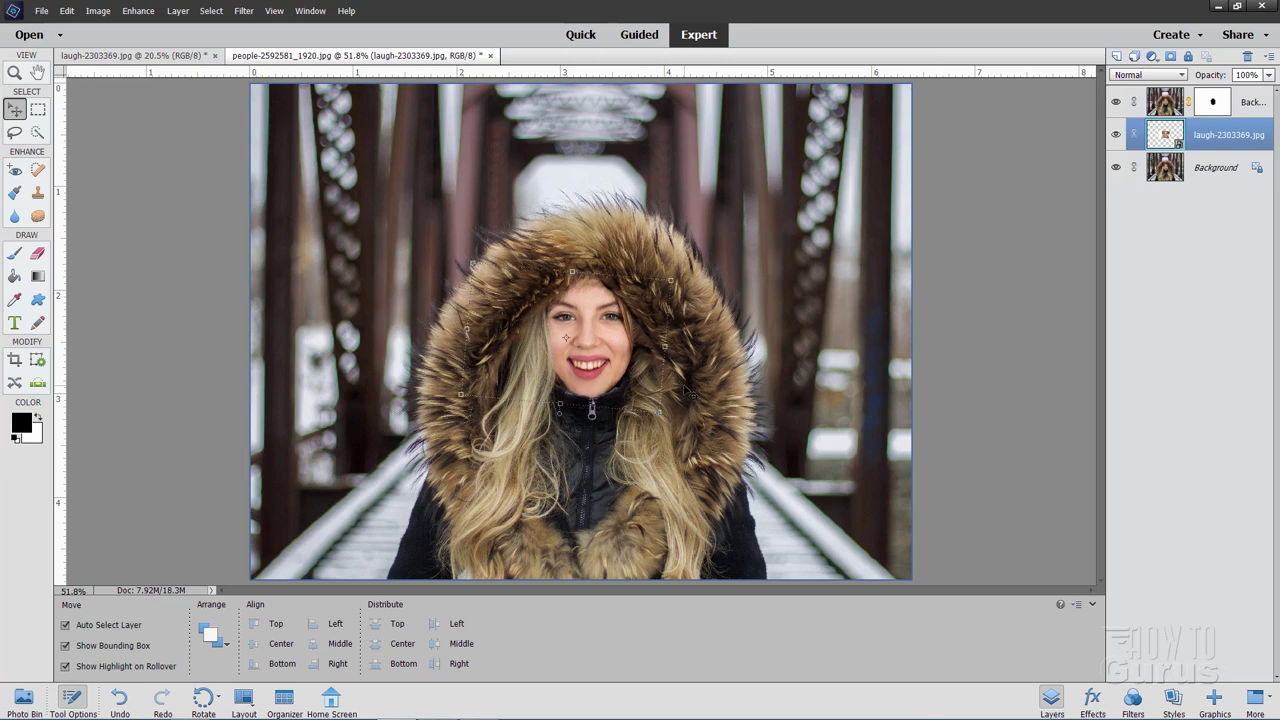
key("Up")
key("Up")
Step: Hide the masked copy layer and outline the hair strand and adjoining fur beside the smiling face with the Polygonal Lasso
left_click(1115, 103)
left_click(15, 74)
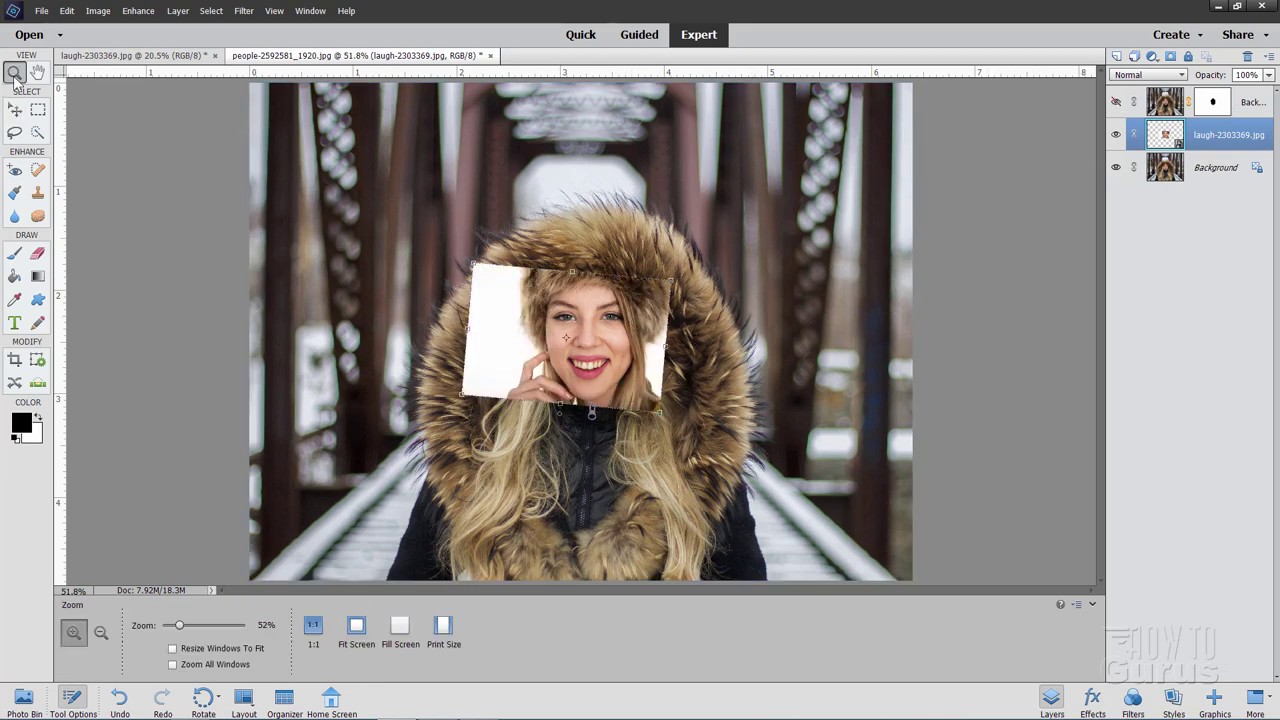
left_click(647, 318)
left_click(647, 318)
left_click(647, 318)
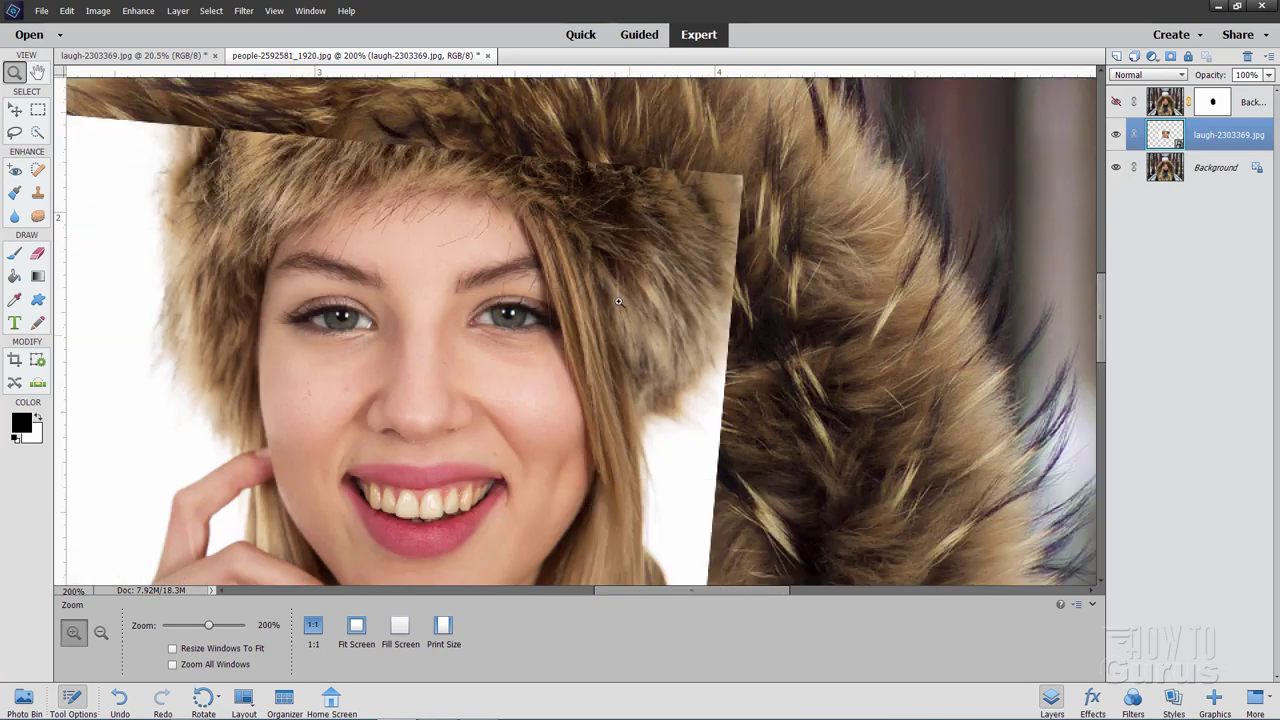
key("l")
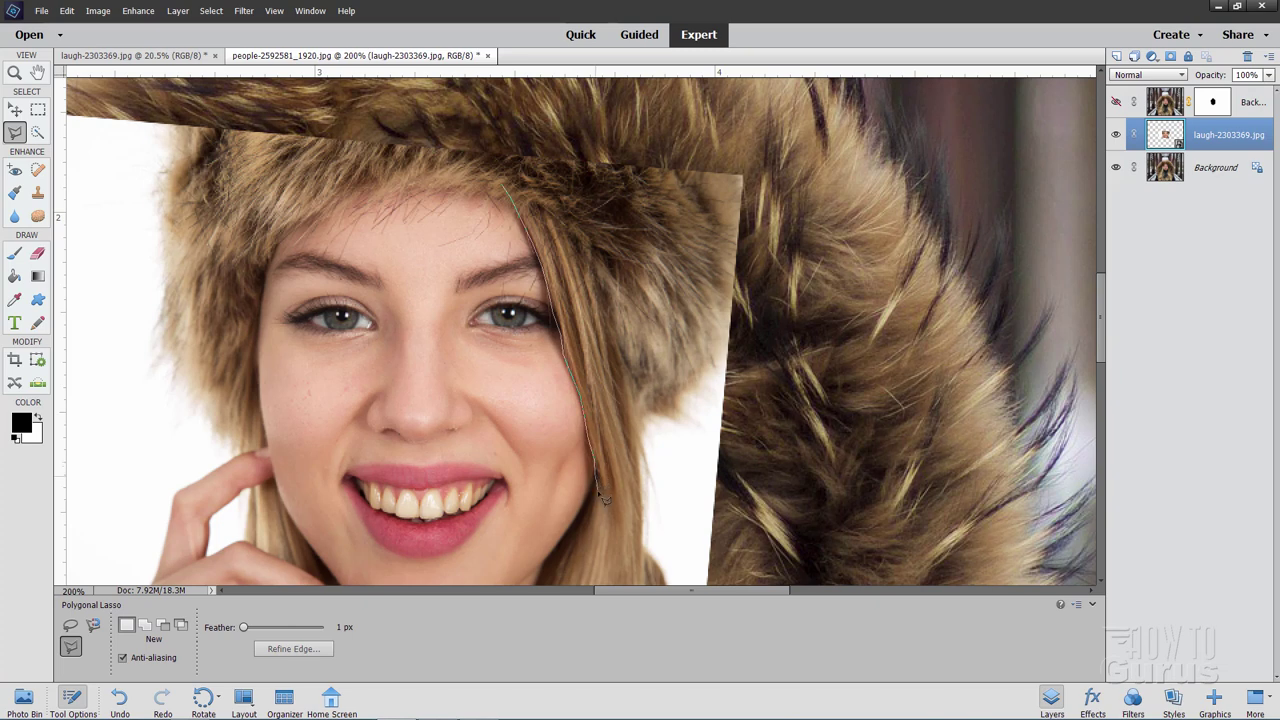
left_click(604, 540)
left_click(660, 515)
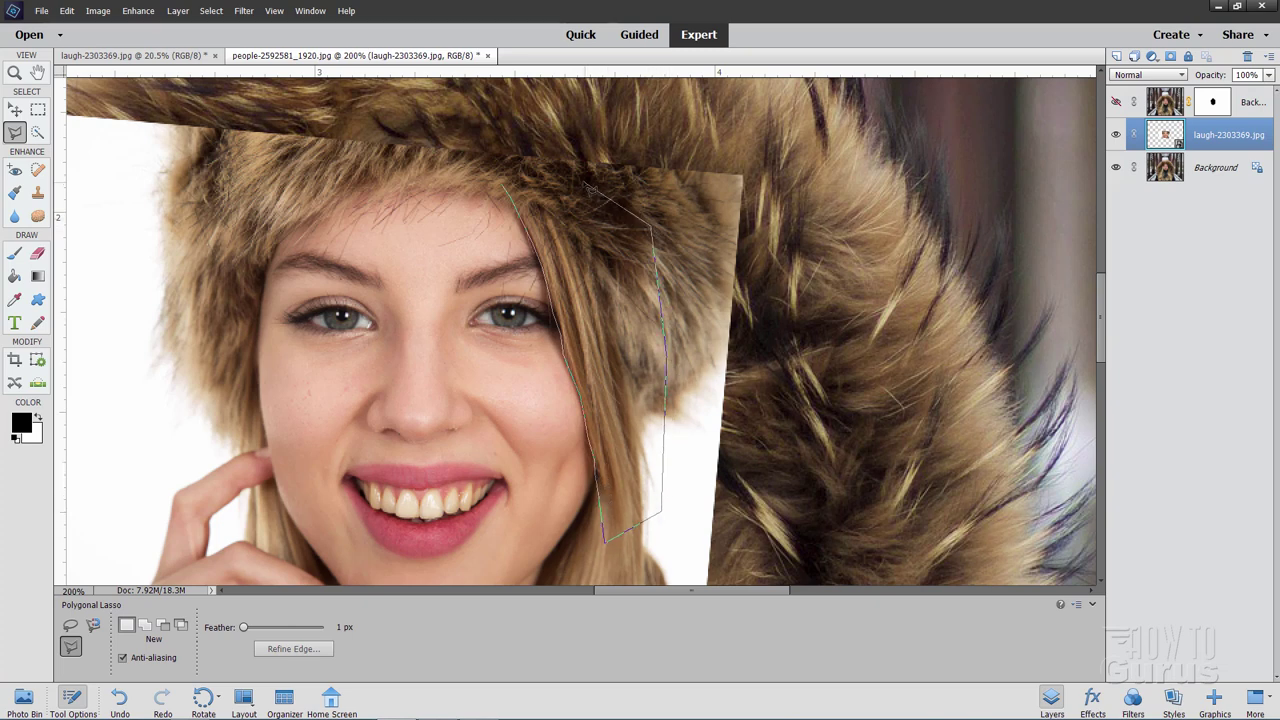
left_click(594, 187)
left_click(505, 188)
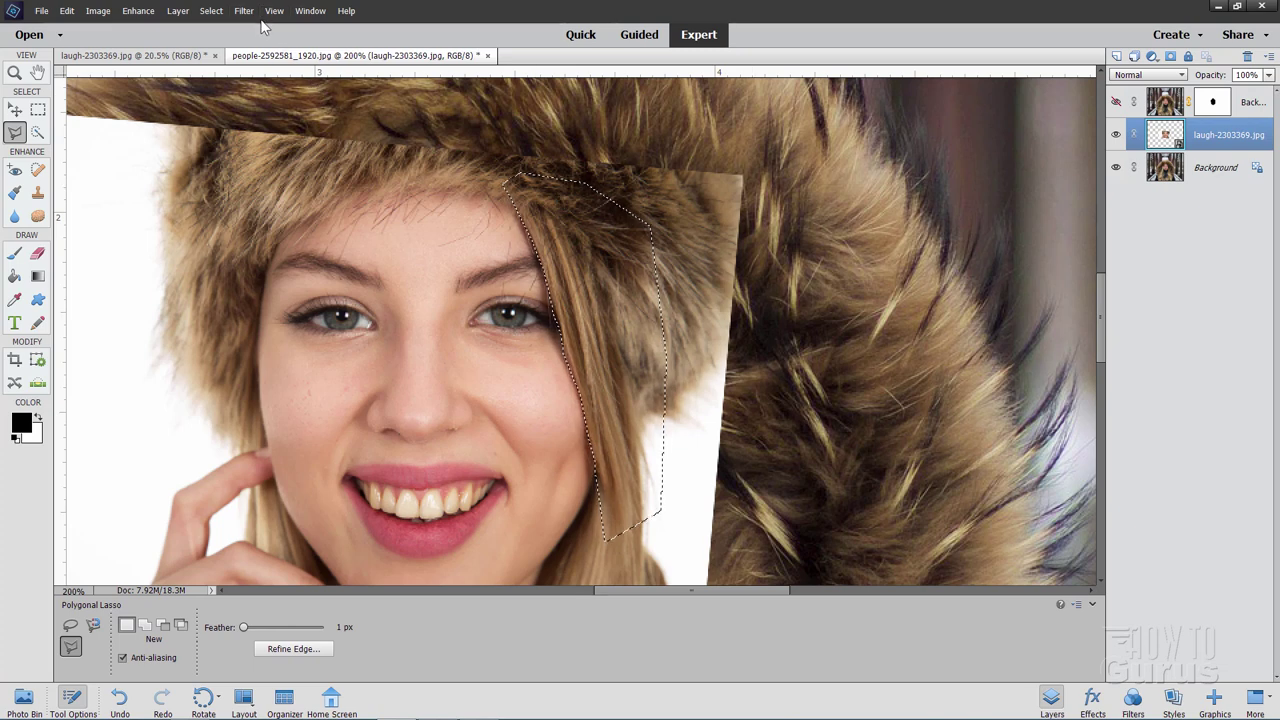
Step: Copy the selected hair strand onto its own layer and hide the laugh-2303369.jpg layer
left_click(178, 10)
mouse_move(200, 25)
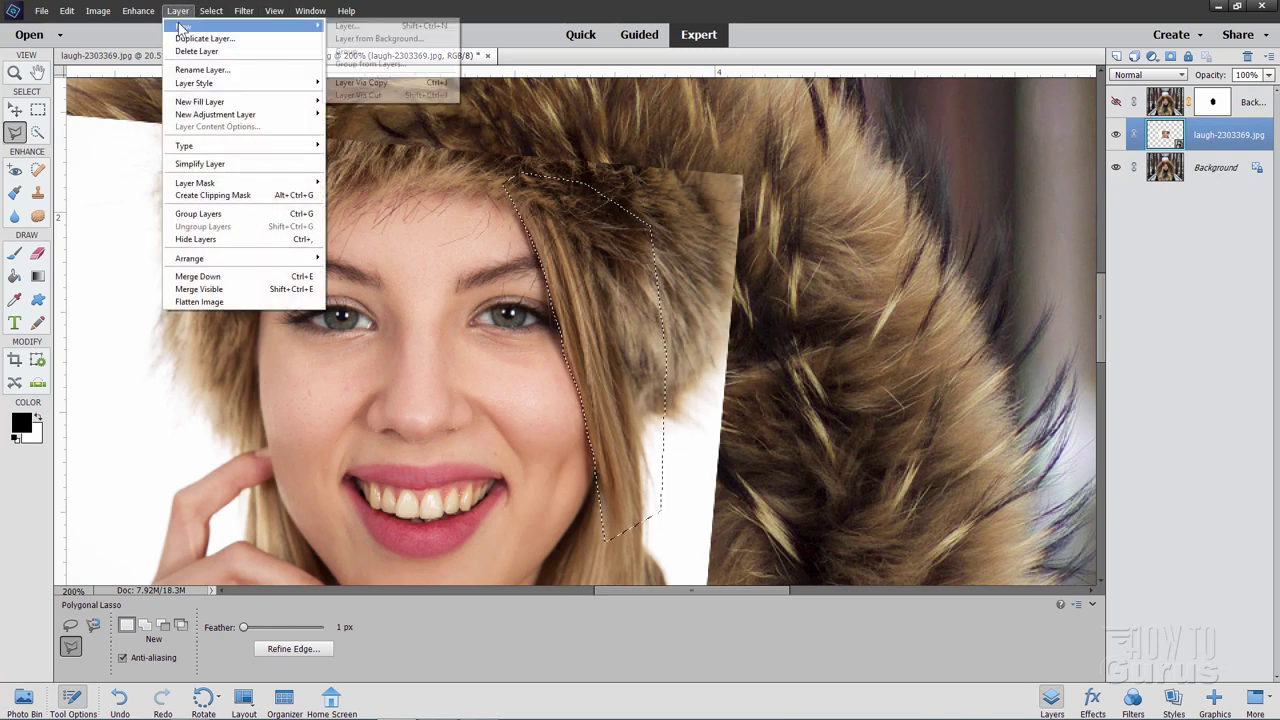
left_click(400, 82)
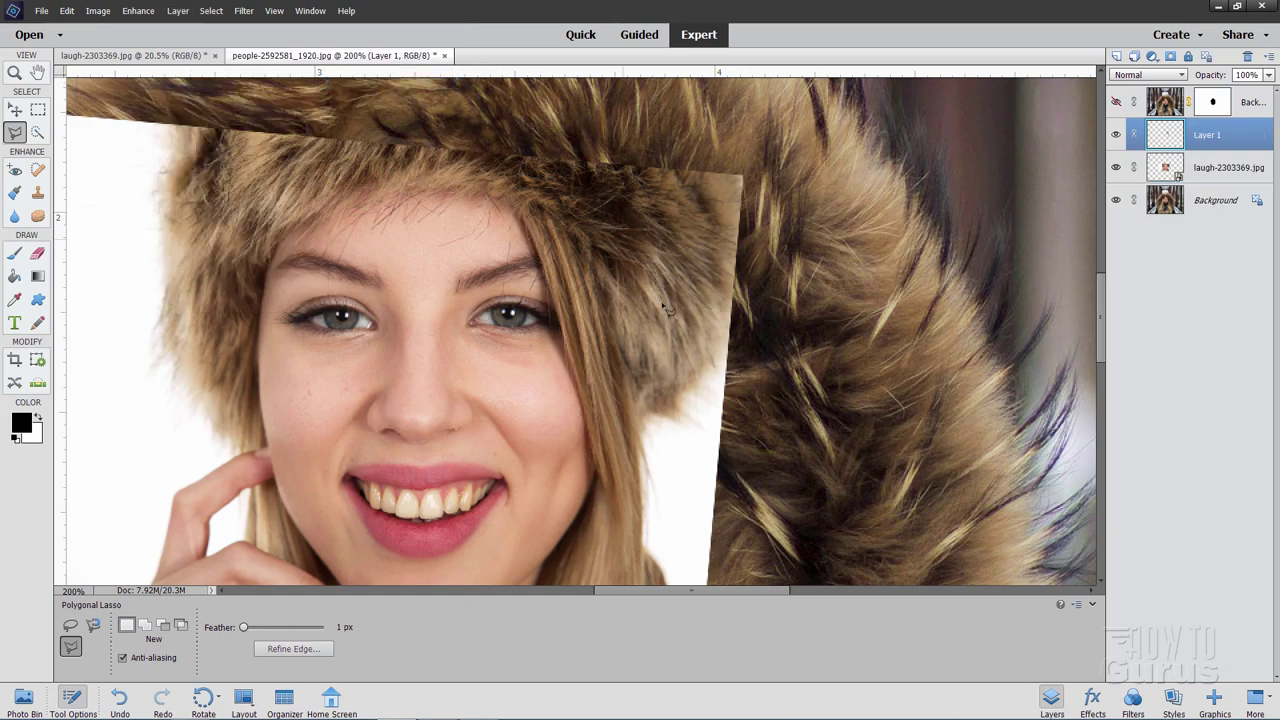
left_click(1117, 167)
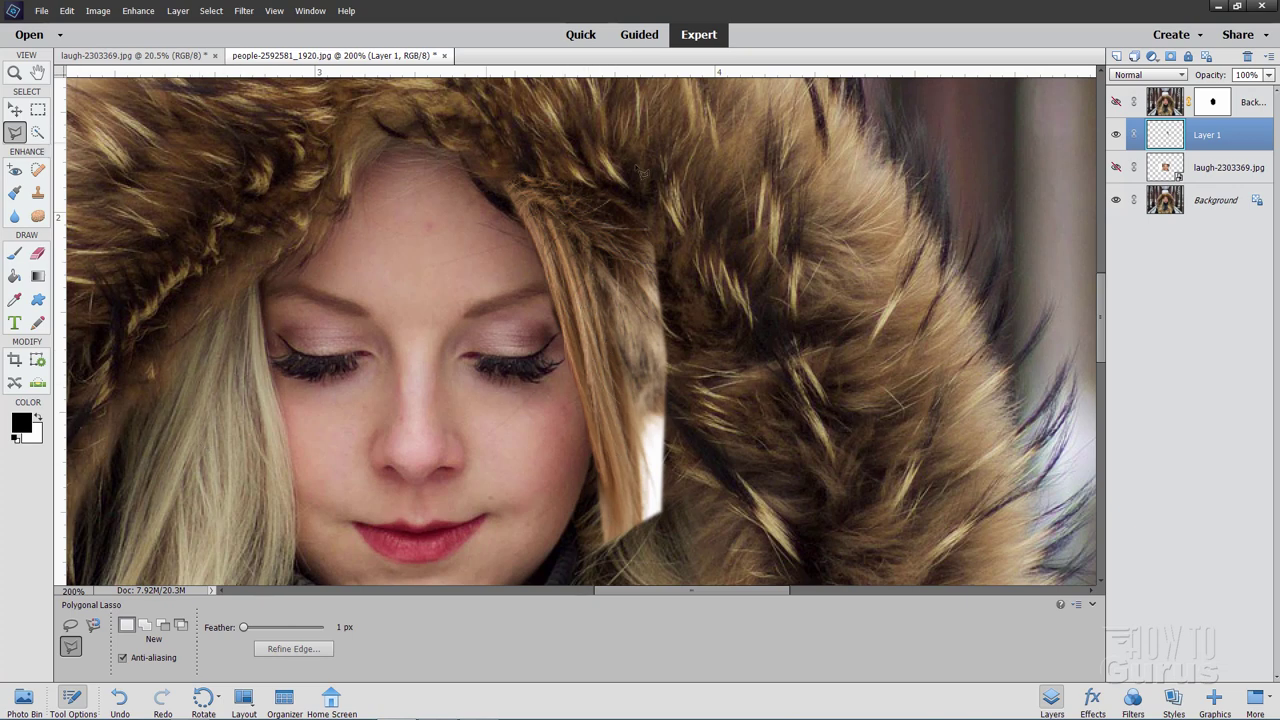
Step: Add a Hue/Saturation adjustment layer clipped to the copied hair strand layer, leaving its settings at default
left_click(15, 110)
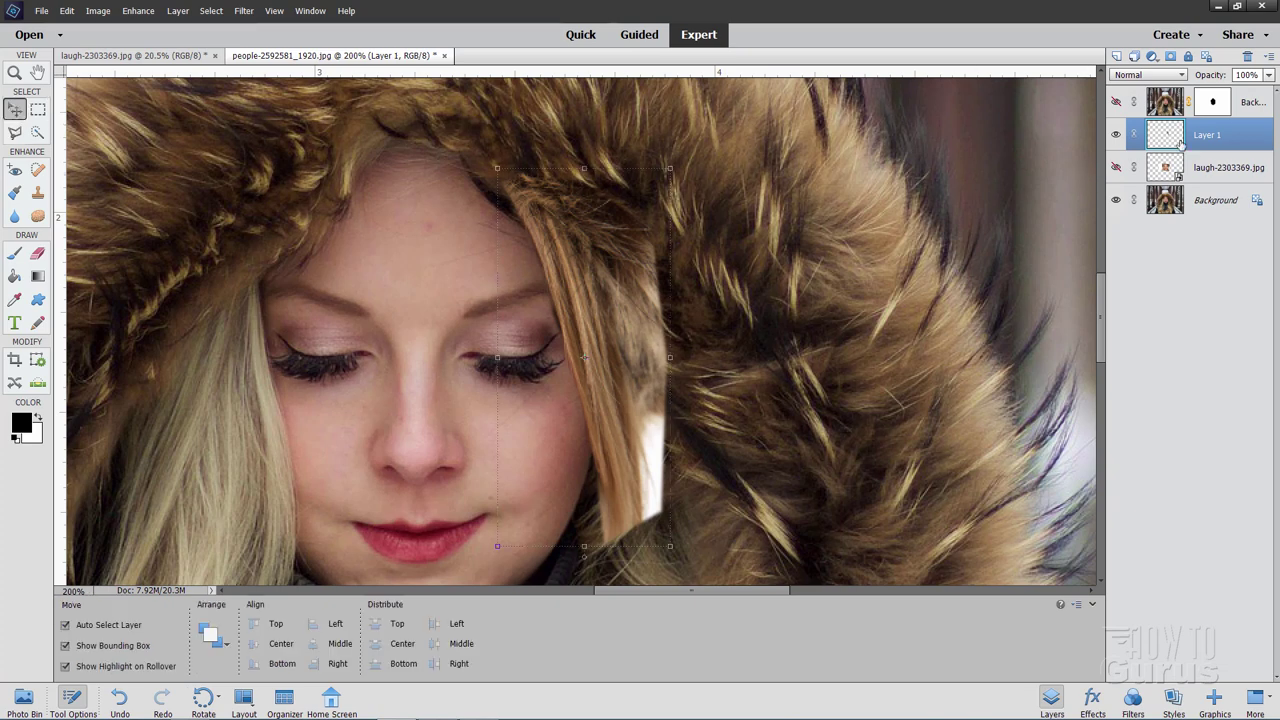
left_click(178, 11)
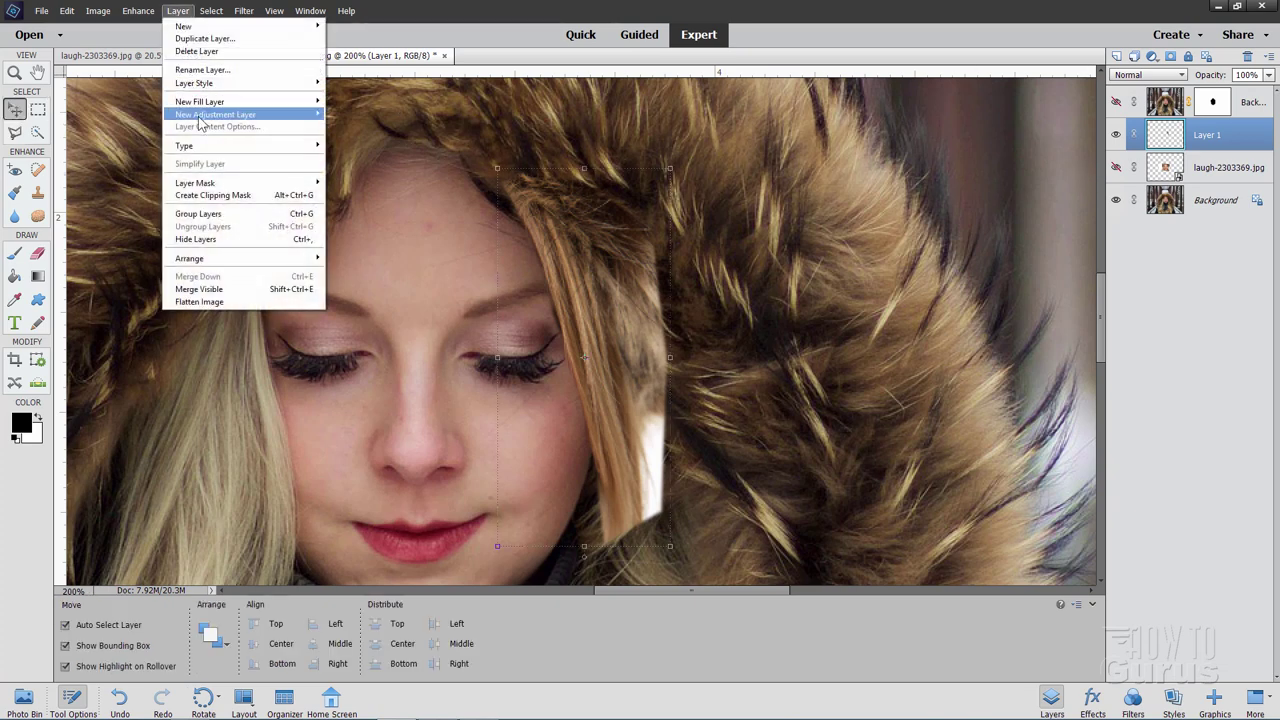
mouse_move(198, 118)
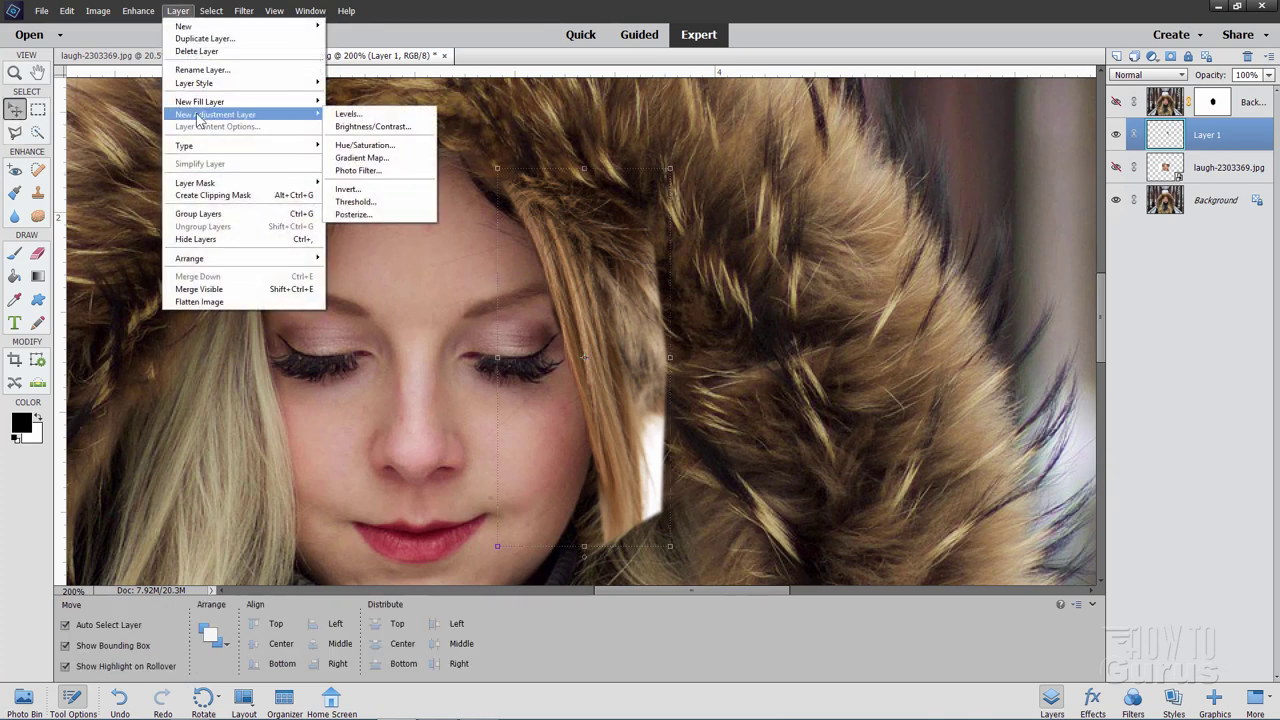
left_click(388, 145)
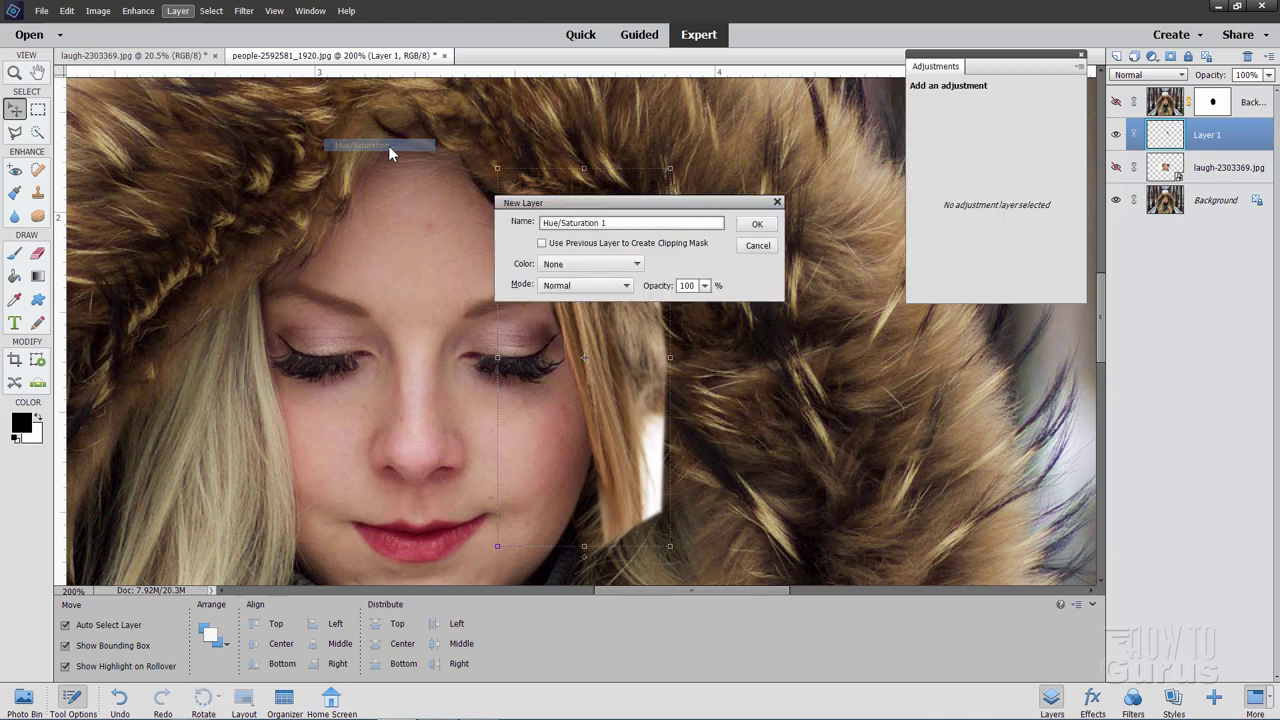
left_click(556, 248)
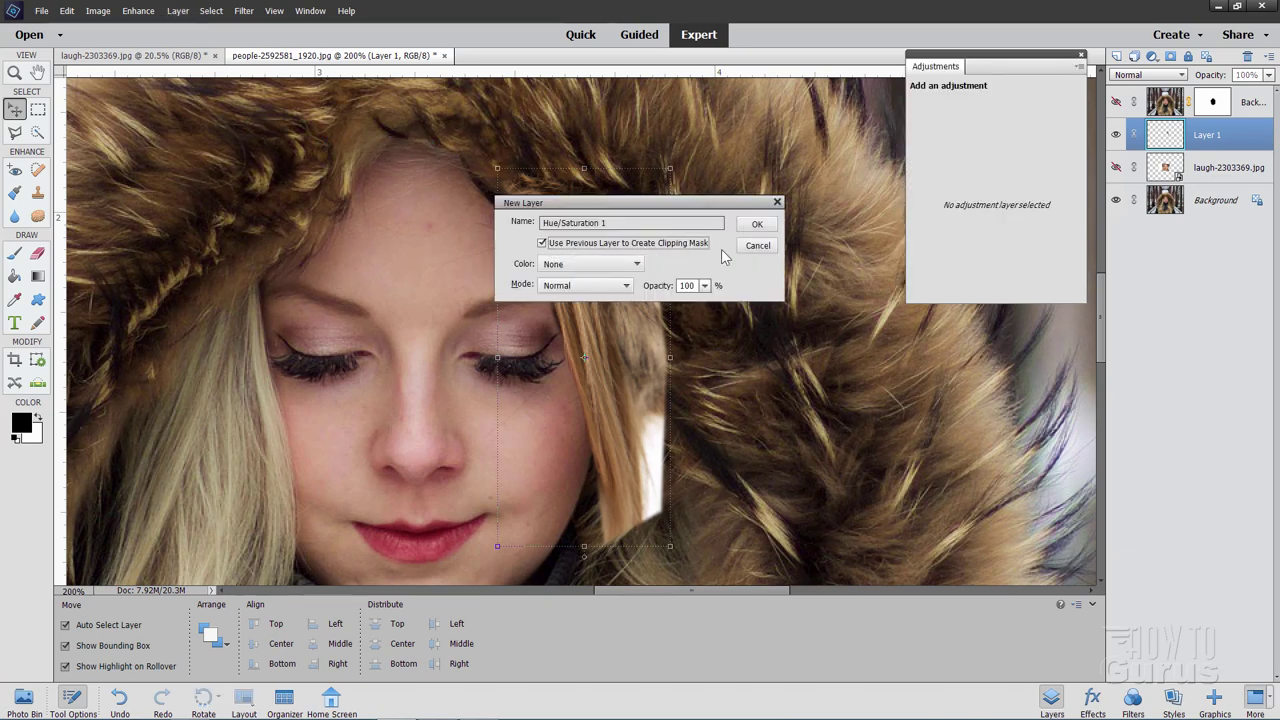
left_click(756, 225)
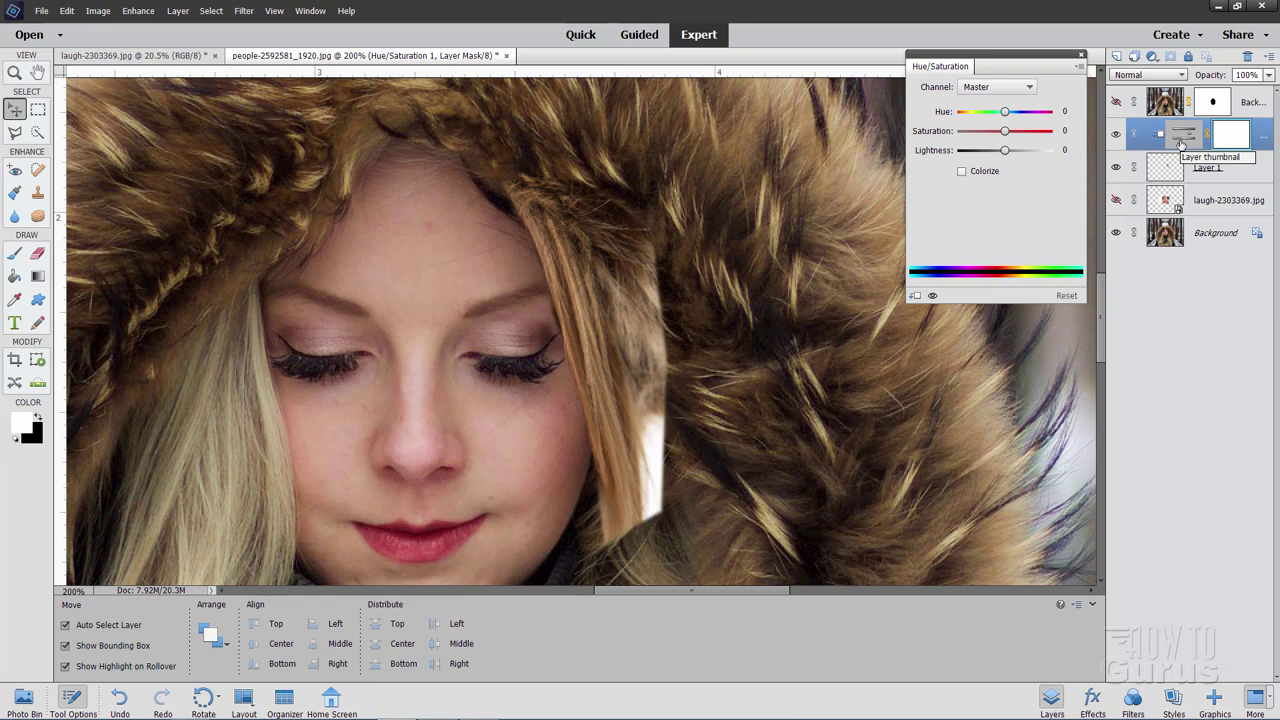
left_click(1081, 57)
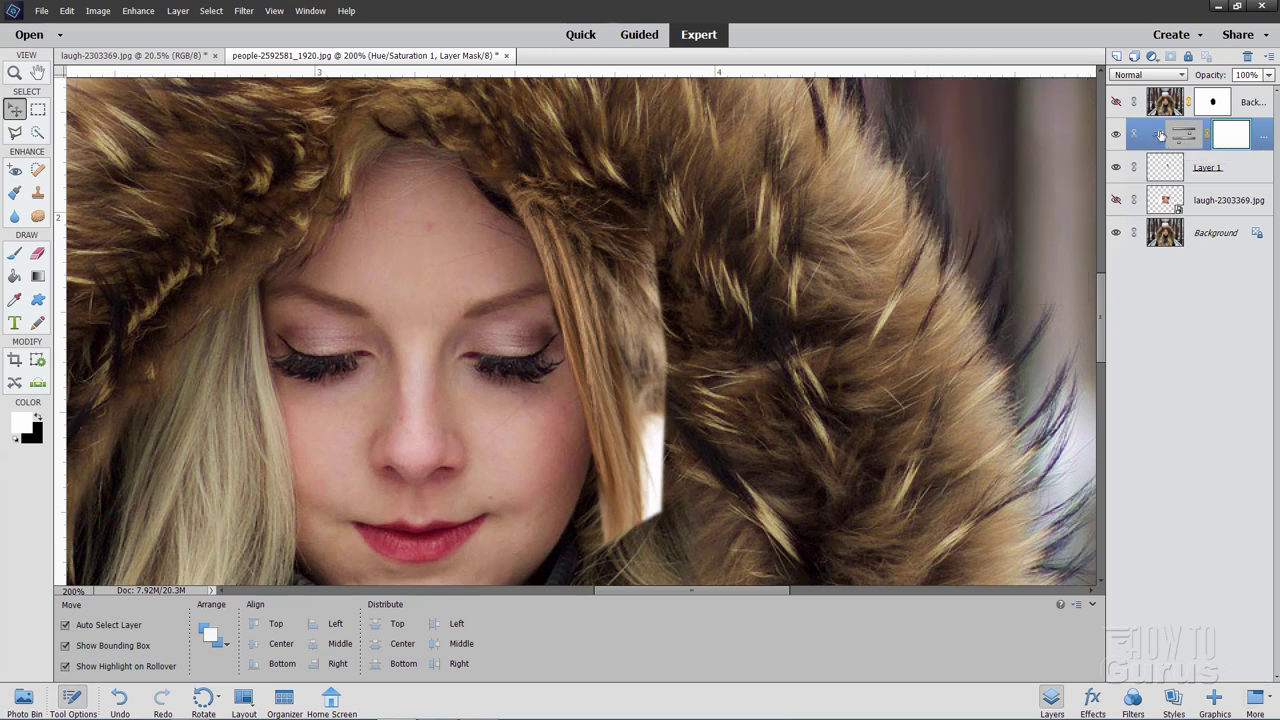
Step: Show the masked copy layer and set the hair strand's Hue/Saturation adjustment to Saturation -41 and Lightness 1
left_click(1116, 102)
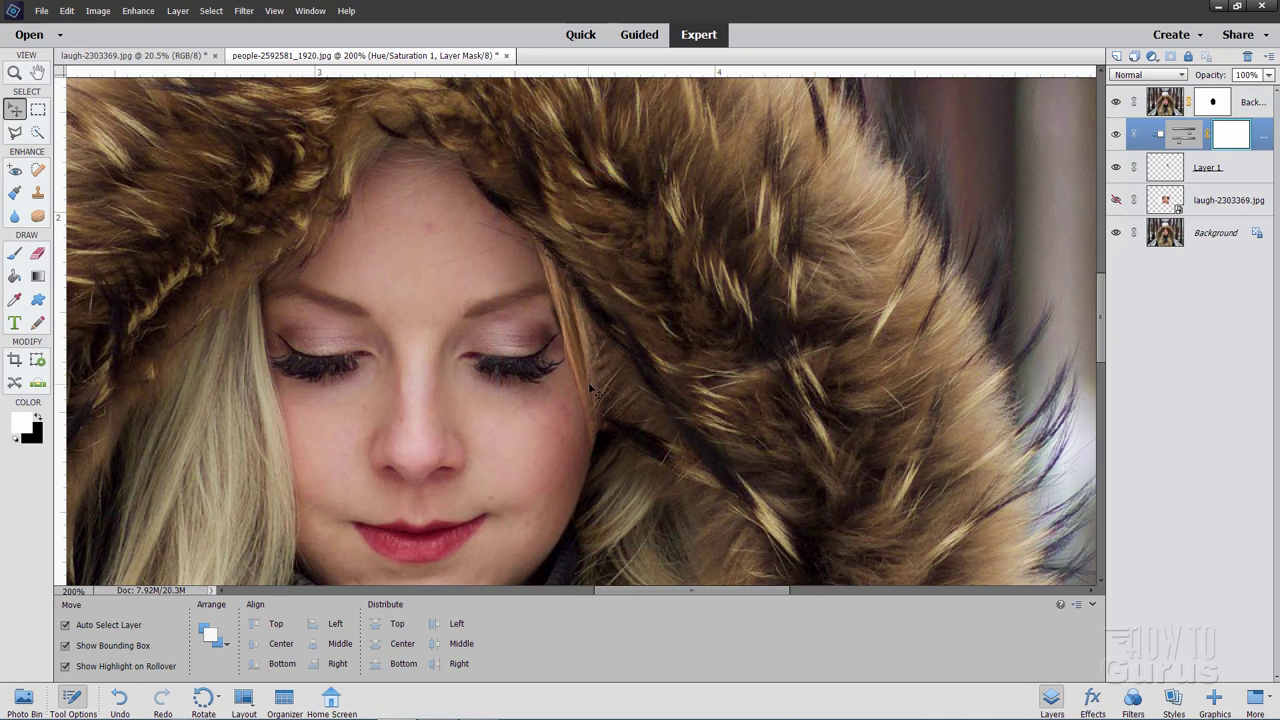
left_click(1184, 142)
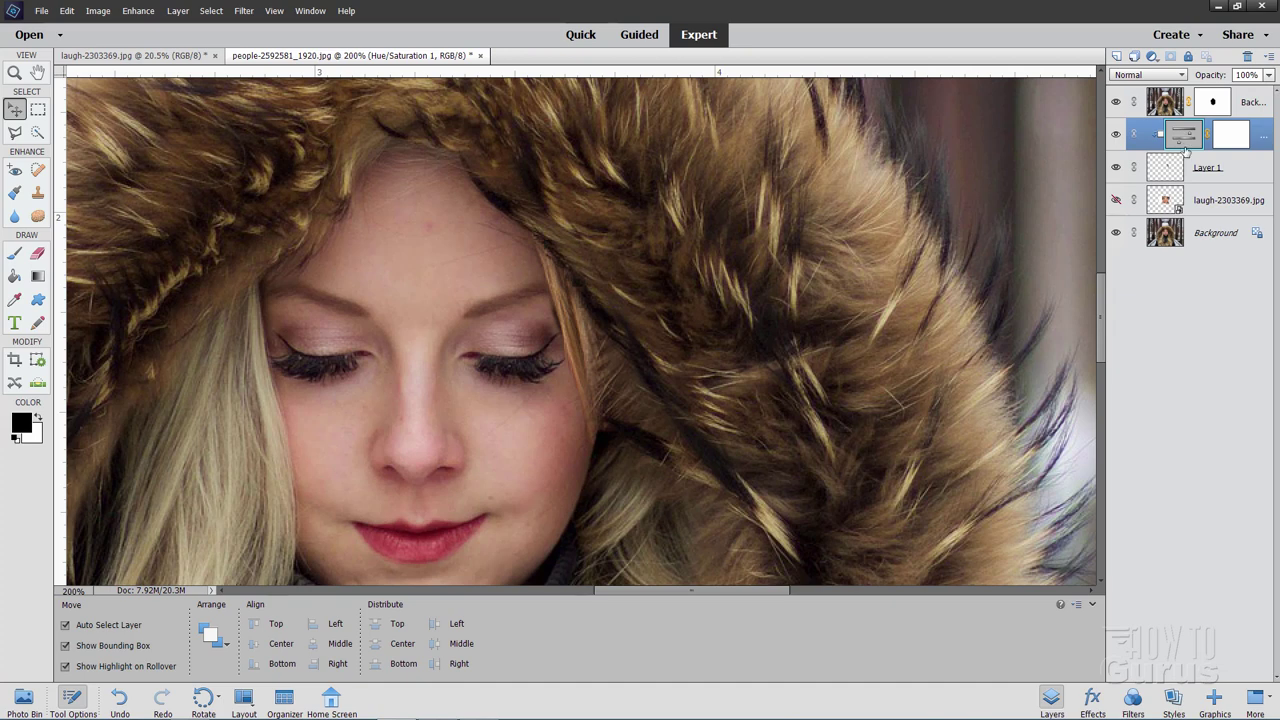
double_click(1184, 142)
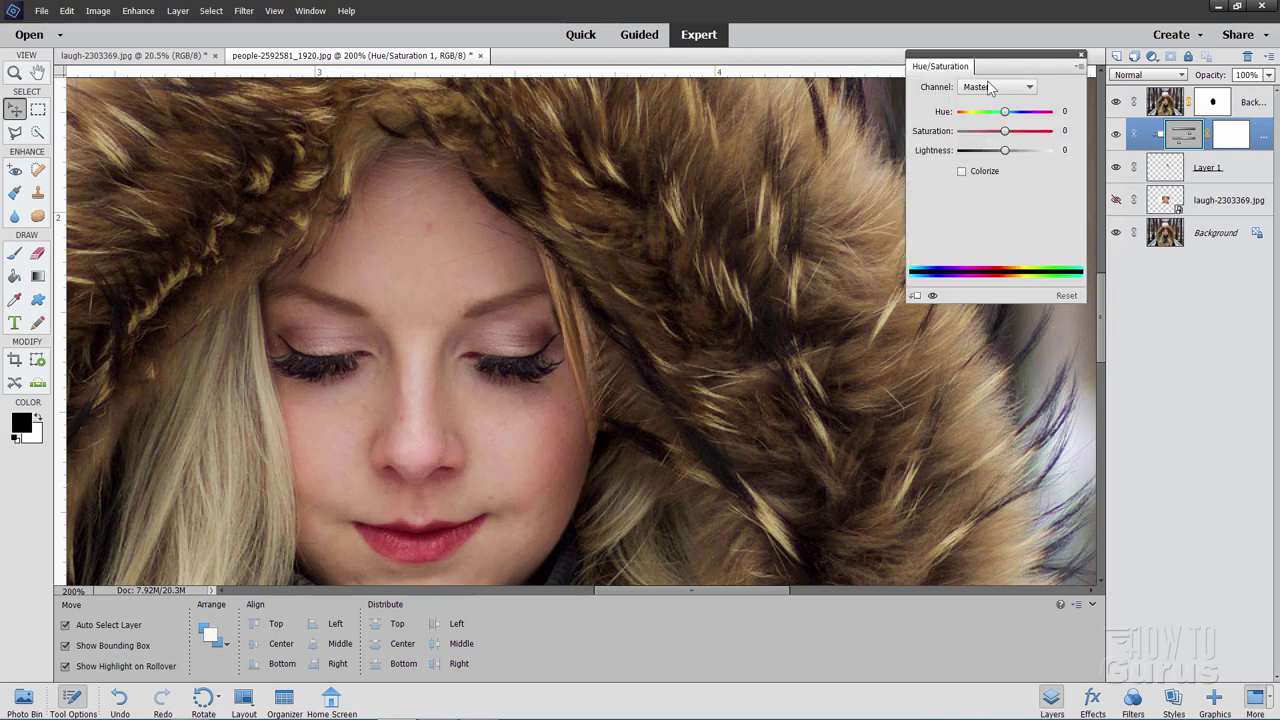
left_click_drag(978, 66, 964, 134)
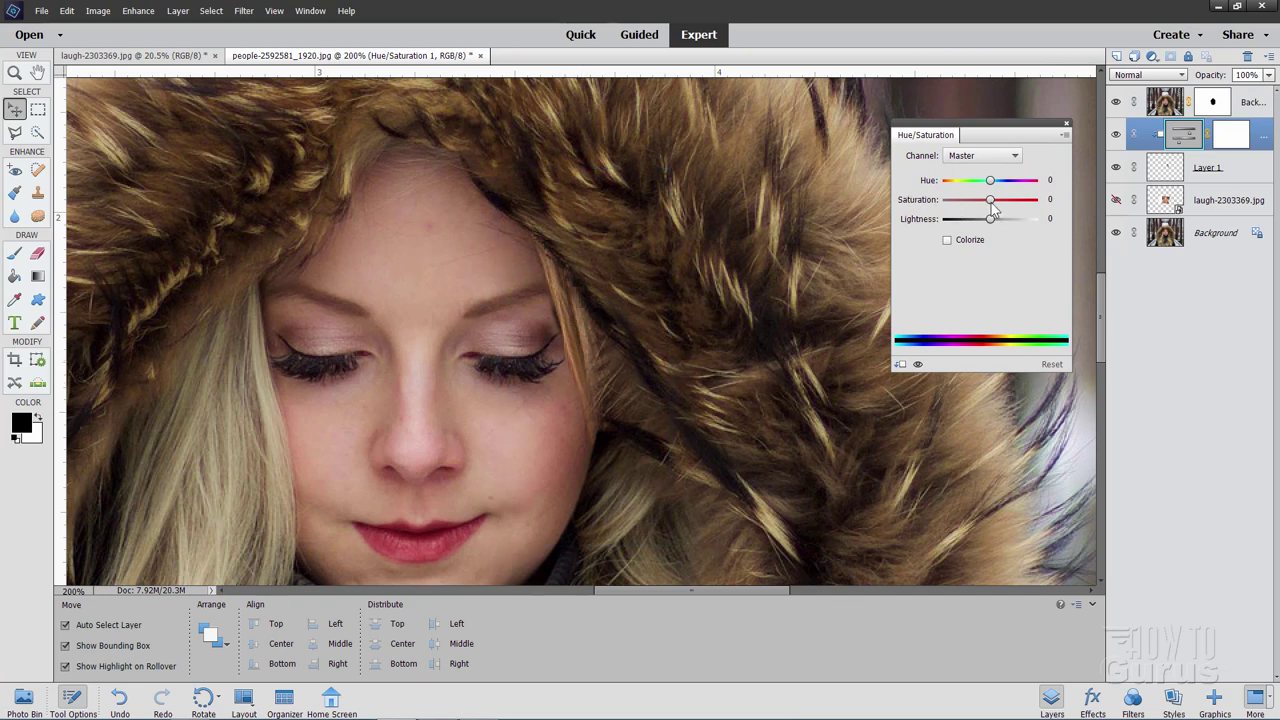
mouse_move(989, 201)
left_mouse_down()
mouse_move(973, 207)
mouse_move(992, 219)
left_mouse_up()
left_click(1062, 218)
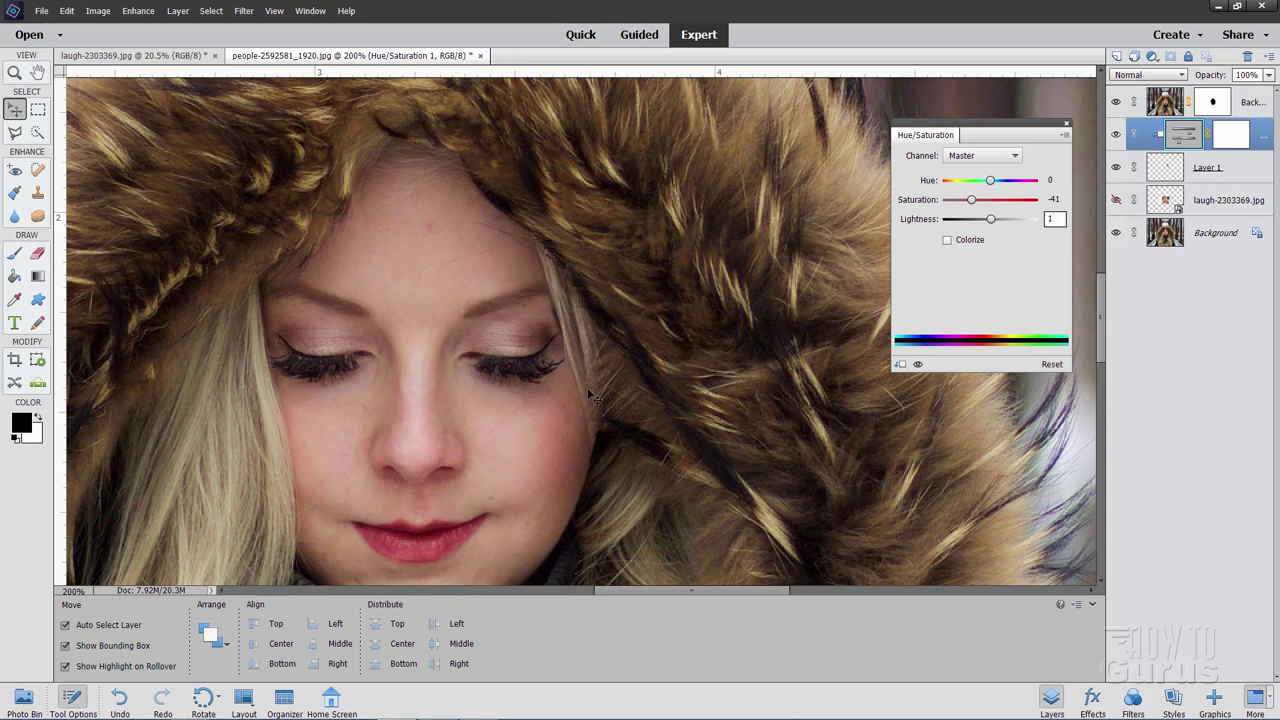
Step: Compare the hair strand's color with the Hue/Saturation adjustment off and on, and close its settings
left_click(918, 365)
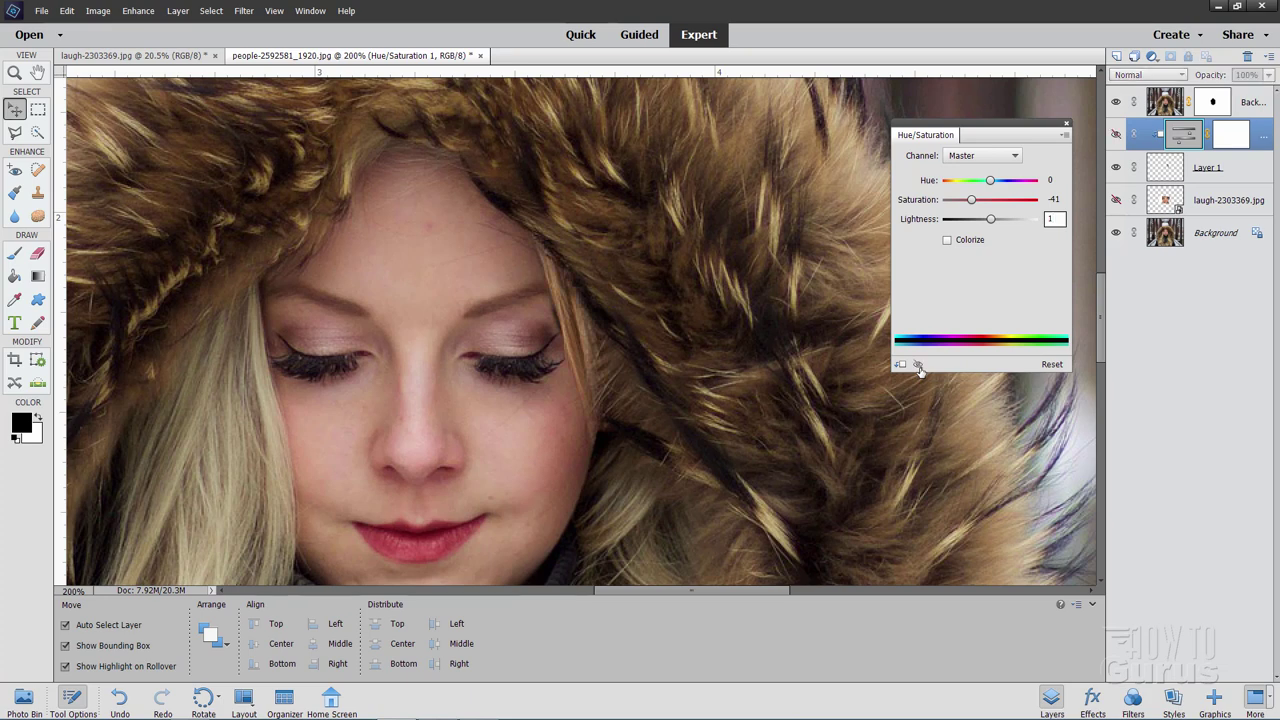
left_click(918, 365)
left_click(918, 365)
left_click(918, 365)
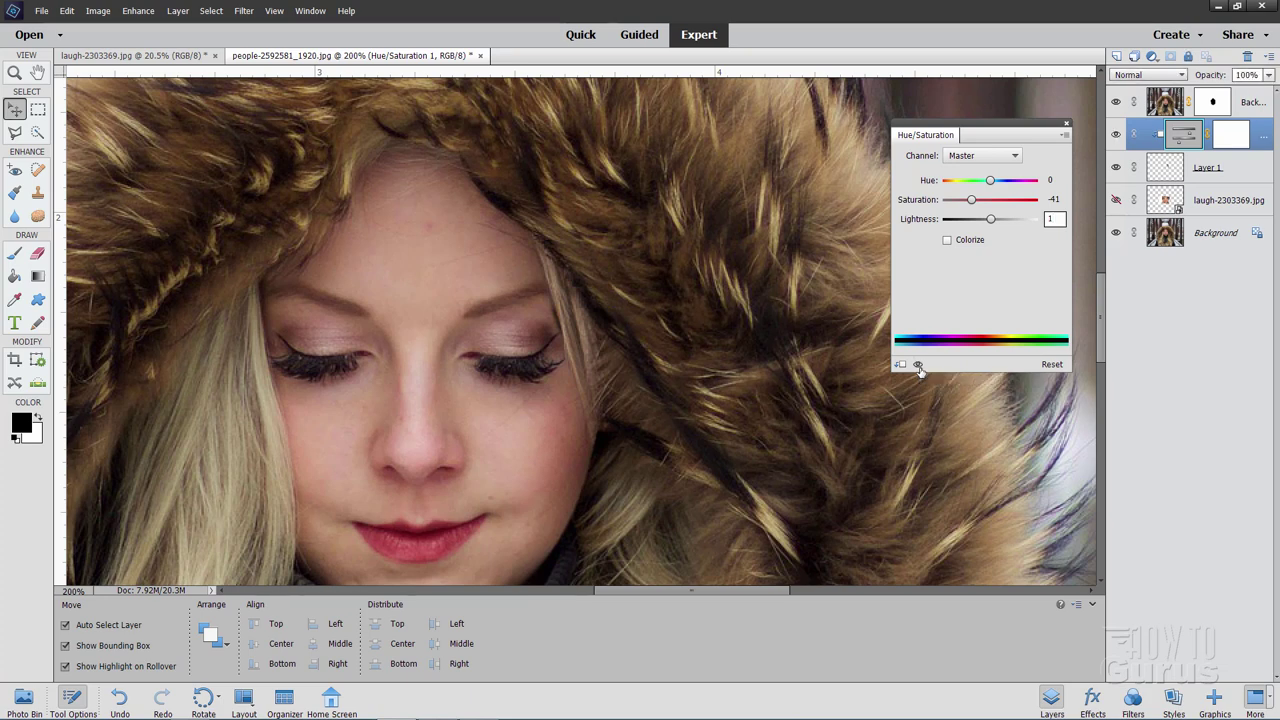
left_click(918, 365)
left_click(918, 365)
left_click(1067, 123)
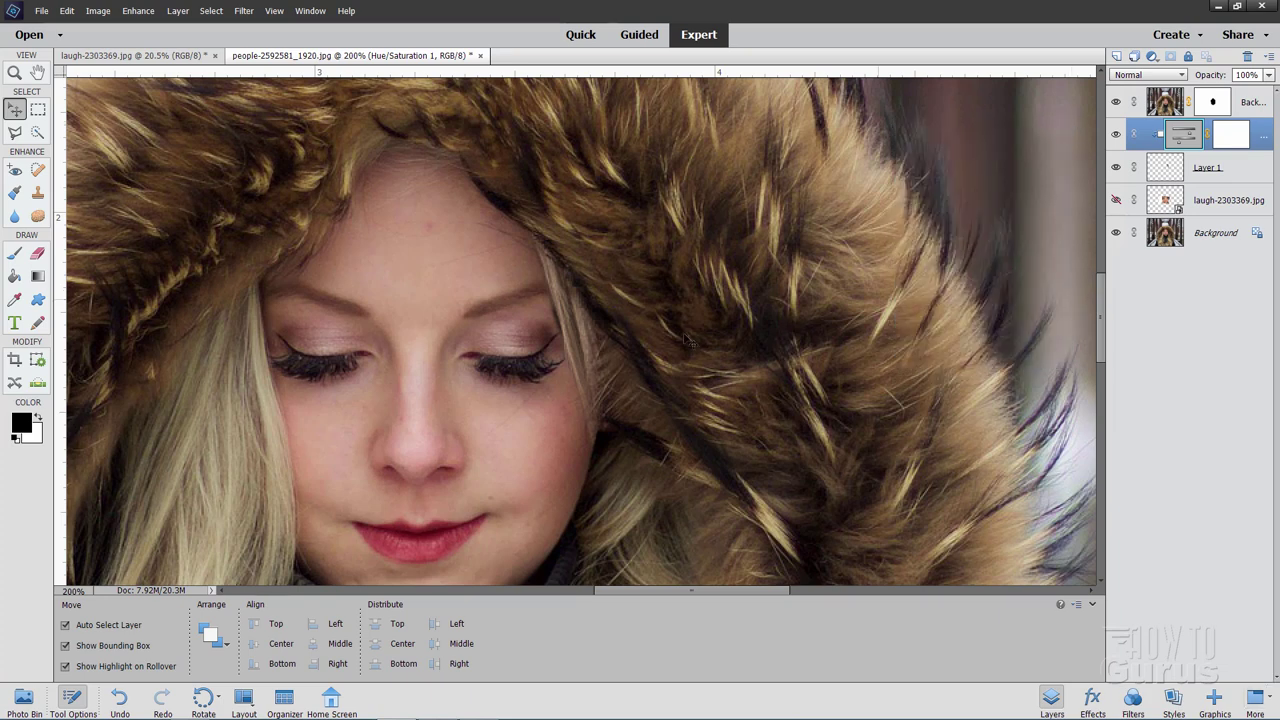
Step: Show the laugh-2303369.jpg layer again and fit the whole image in view
left_click(1116, 201)
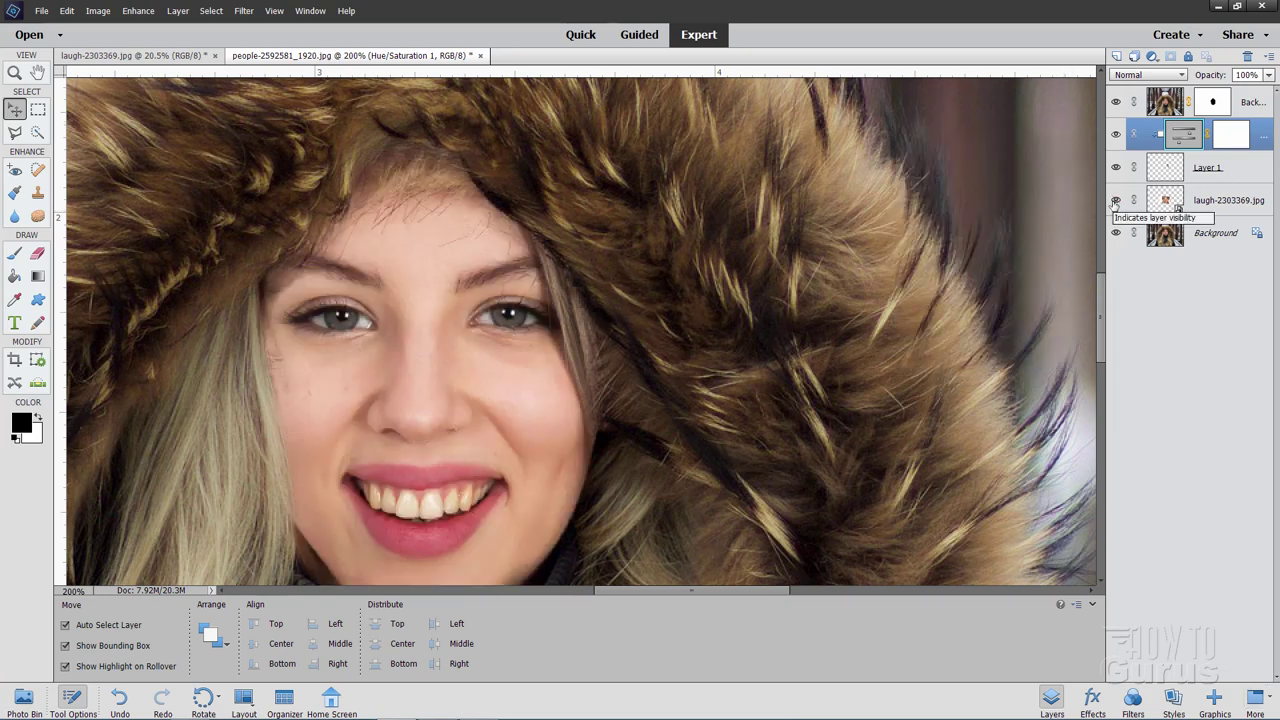
left_click(14, 72)
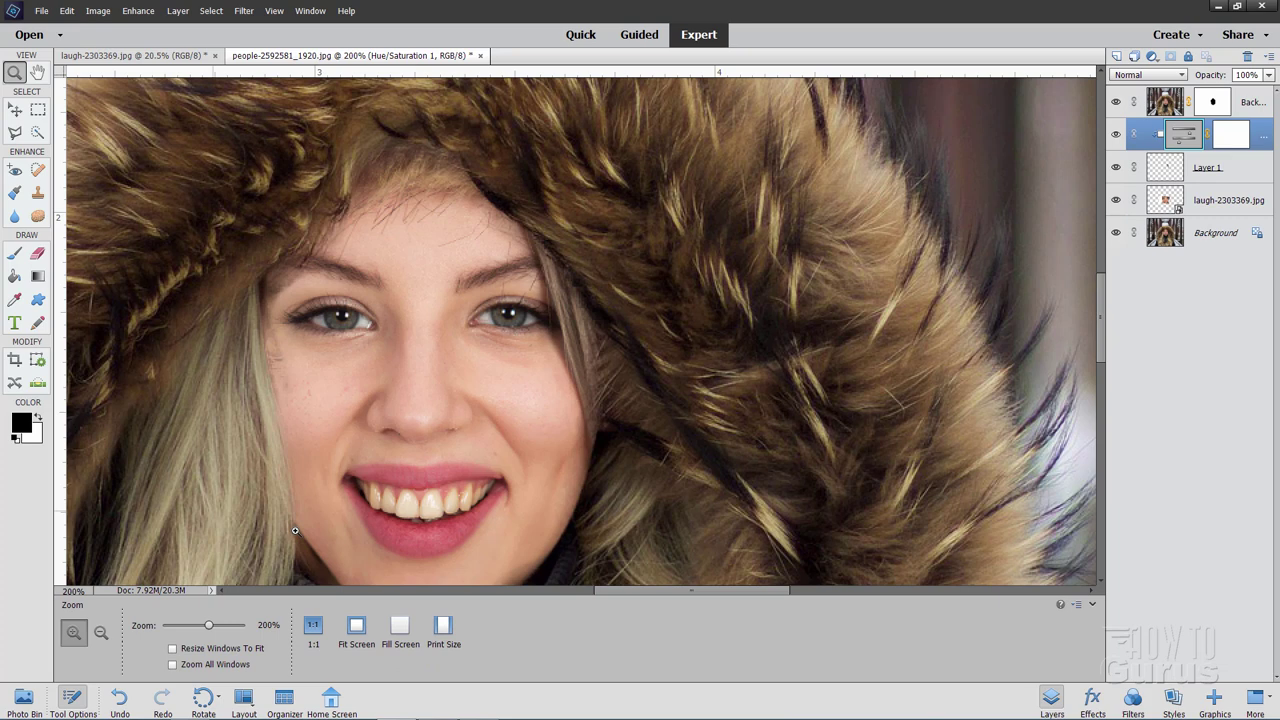
left_click(356, 628)
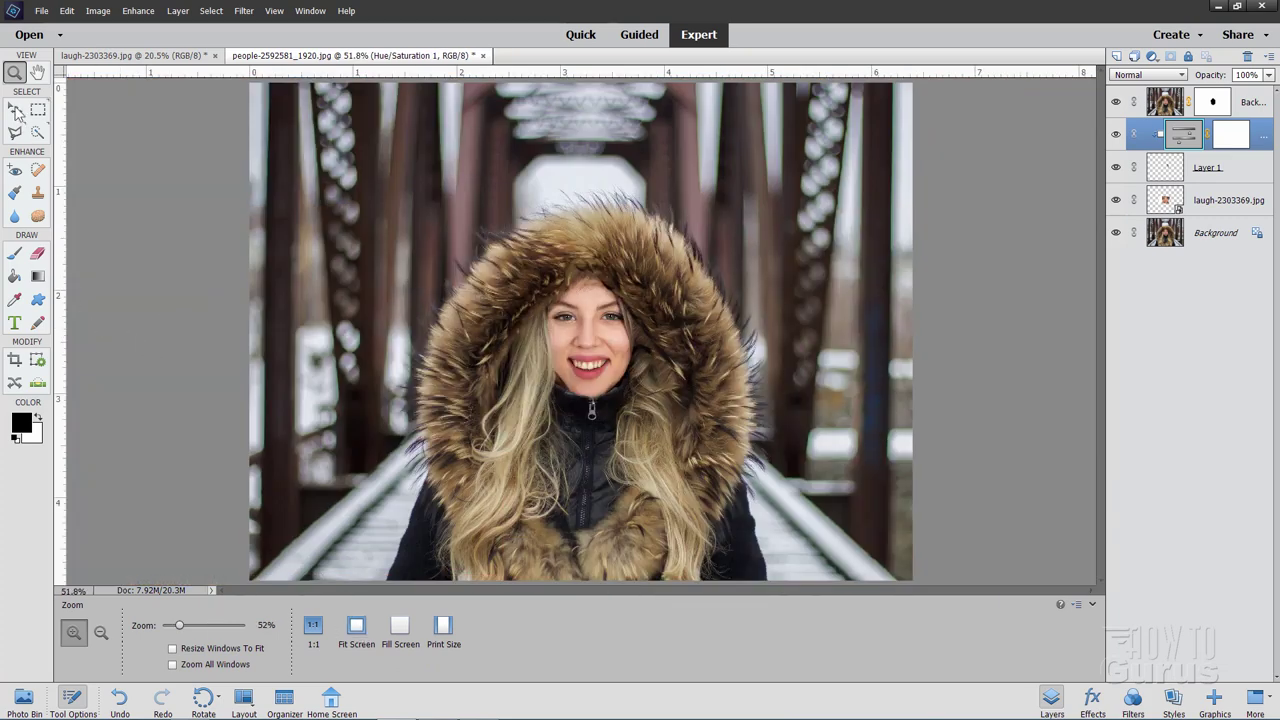
Step: Add a Levels adjustment layer clipped to the laugh-2303369.jpg layer
key("v")
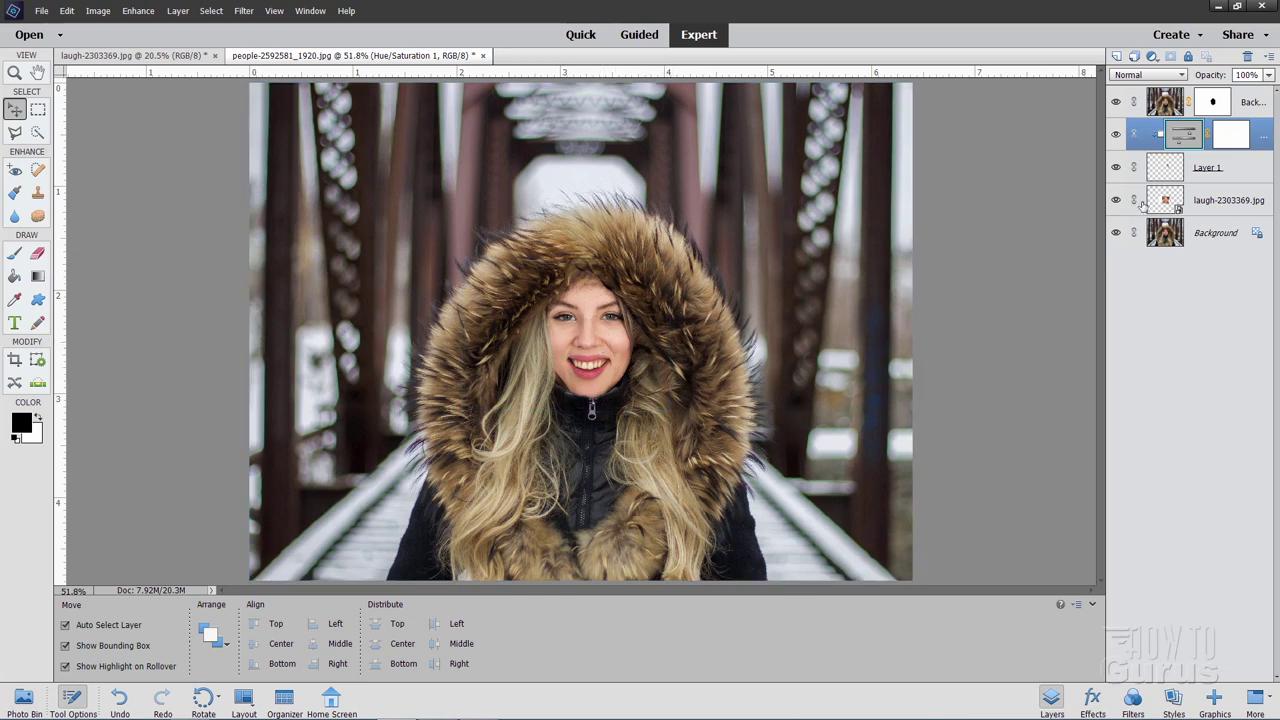
left_click(1176, 202)
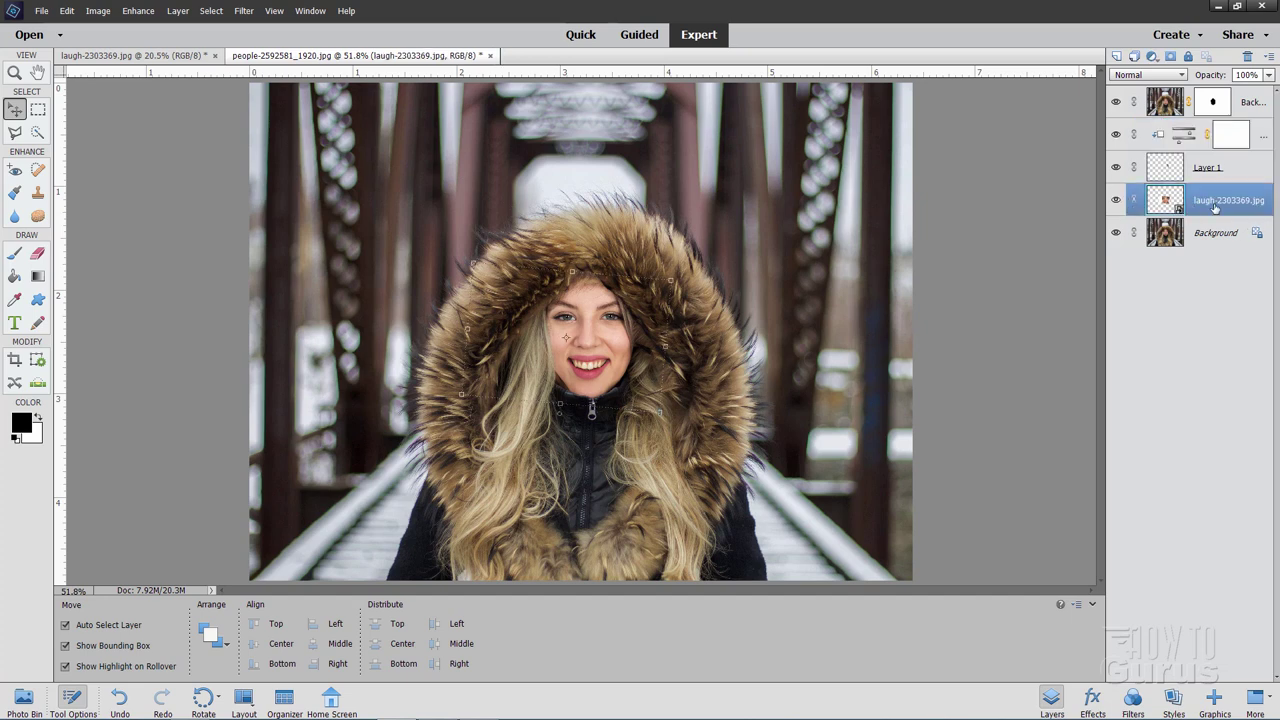
left_click(177, 11)
mouse_move(207, 116)
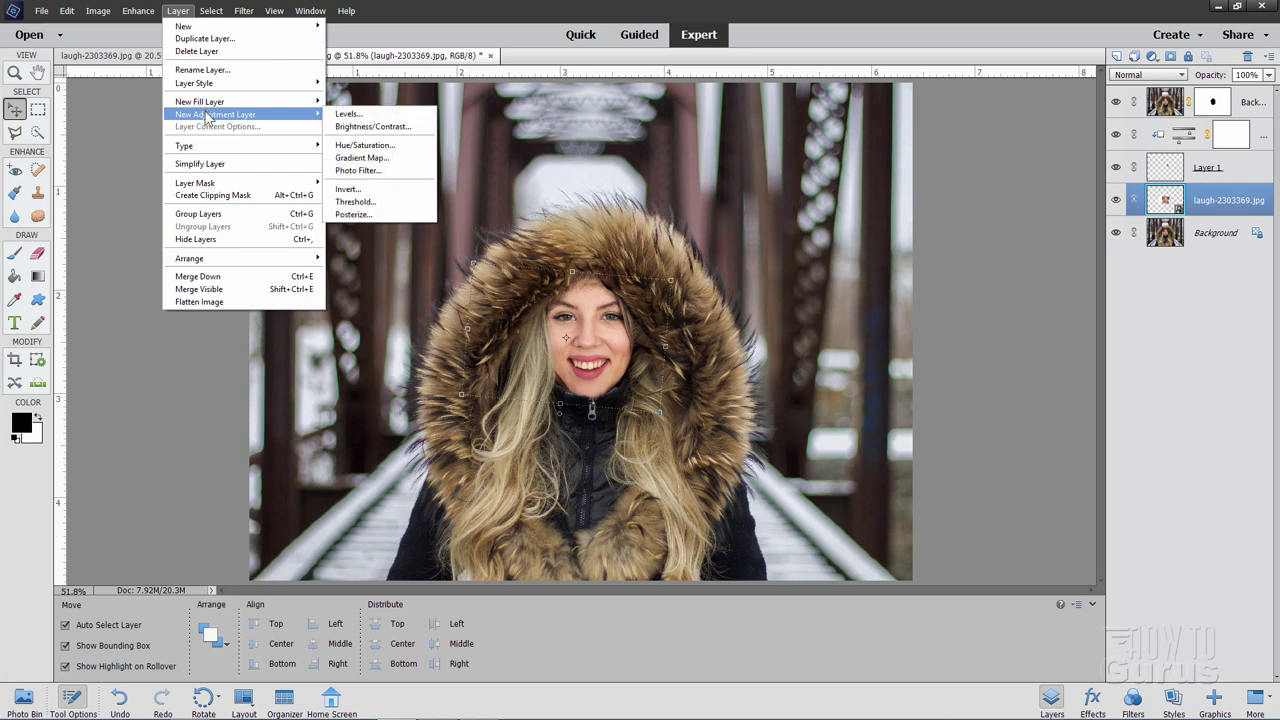
left_click(350, 113)
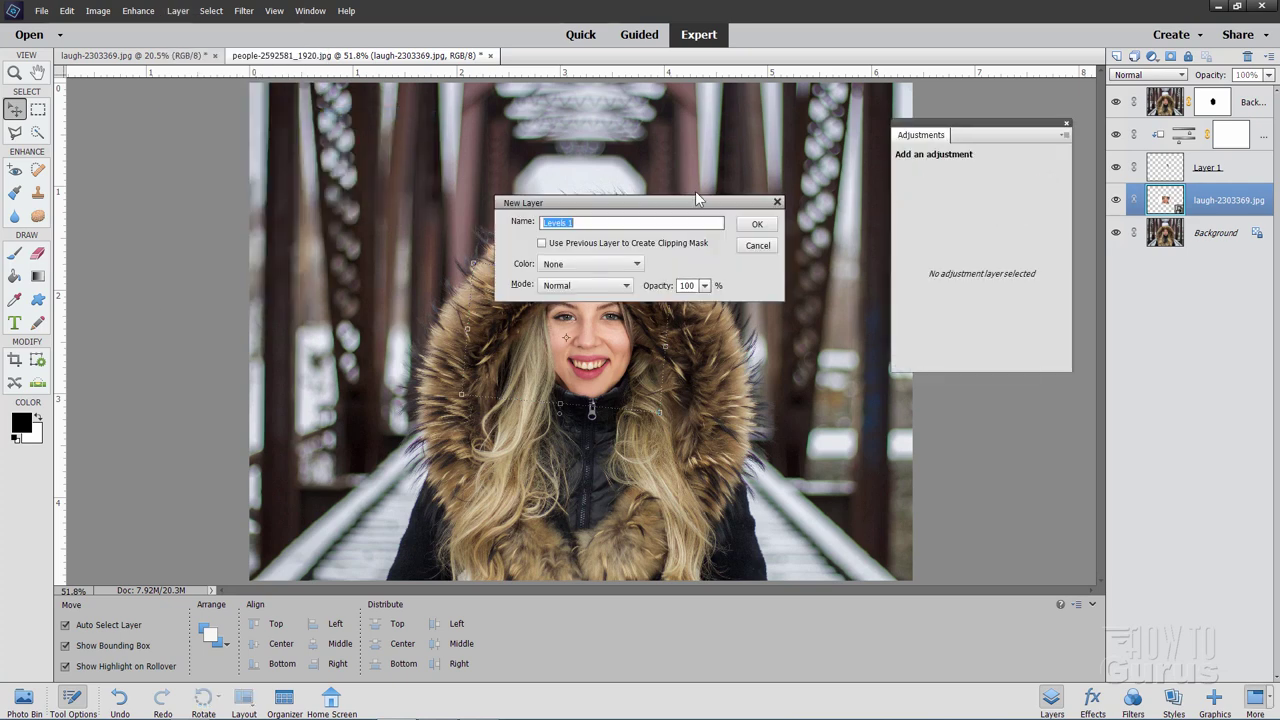
left_click(541, 244)
left_click(757, 224)
Step: Darken the smiling face by setting the Levels midtone value to 0.54, and close the adjustment settings
left_click_drag(976, 131, 1012, 174)
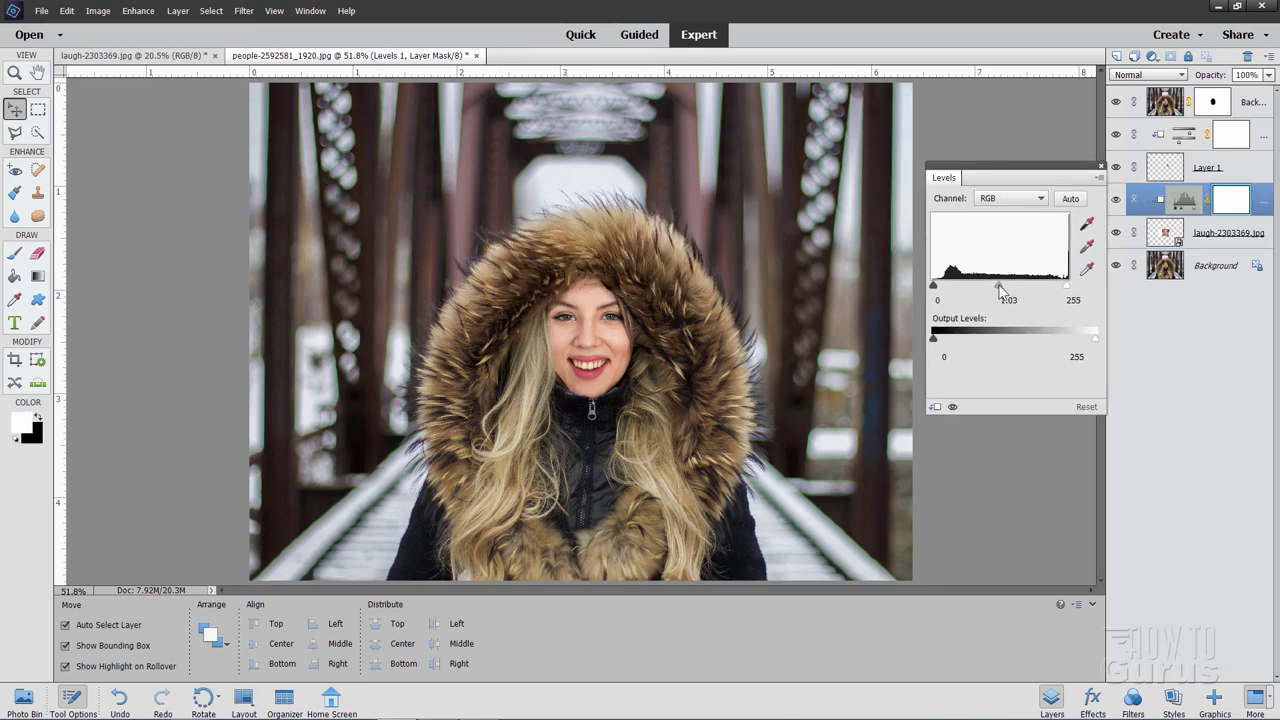
left_click_drag(999, 287, 1022, 291)
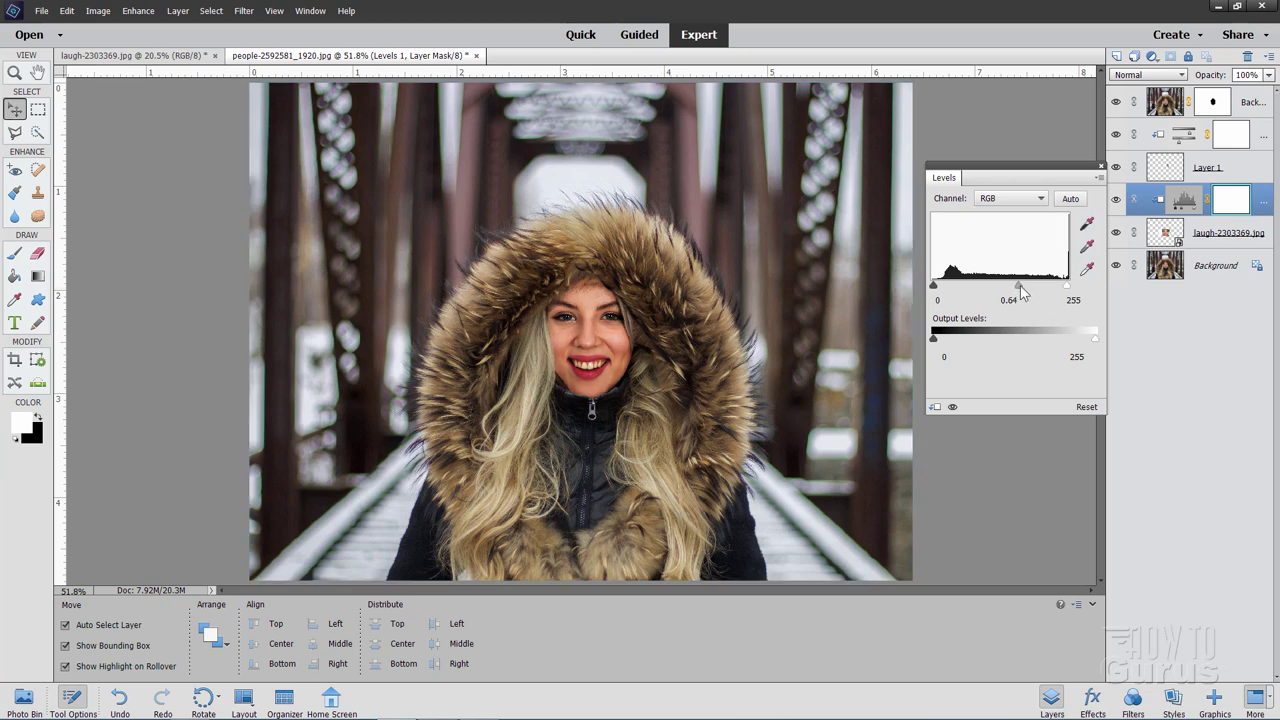
left_click_drag(1020, 290, 1023, 290)
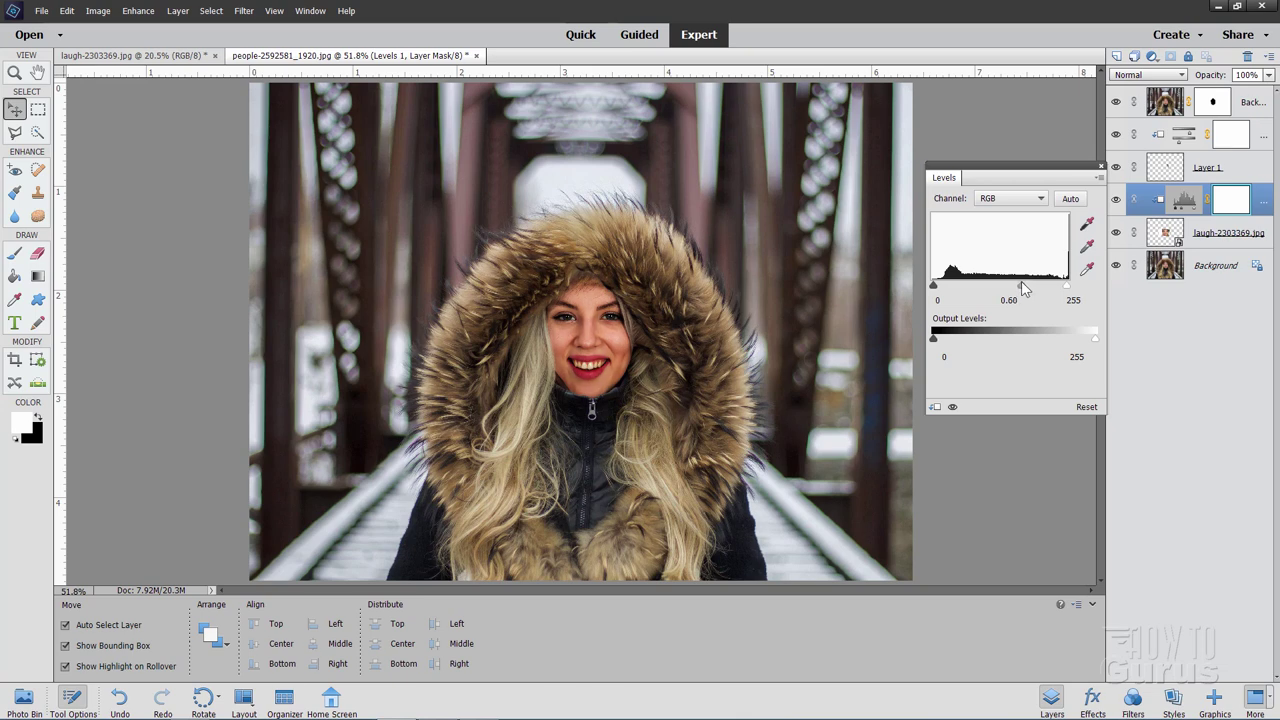
left_click_drag(1022, 288, 1024, 289)
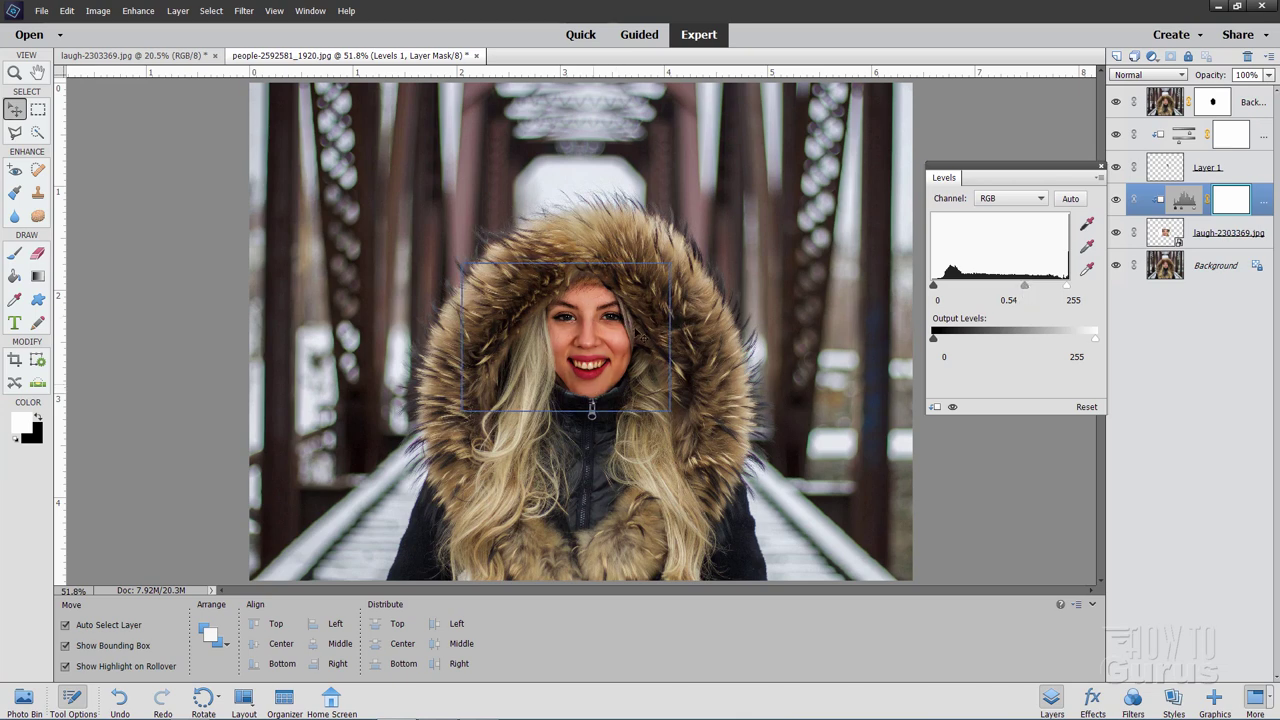
left_click(1101, 166)
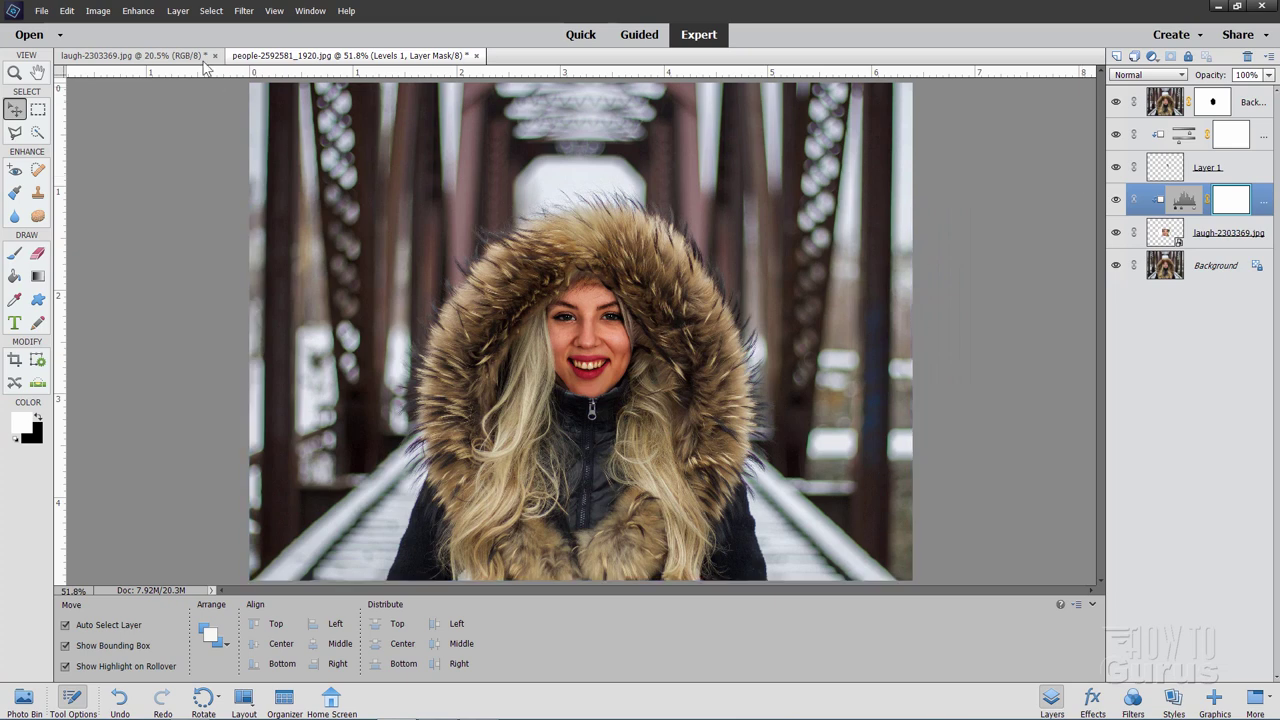
Step: Add a Hue/Saturation adjustment layer above the Levels layer, clipped to the smiling face layer
left_click(177, 11)
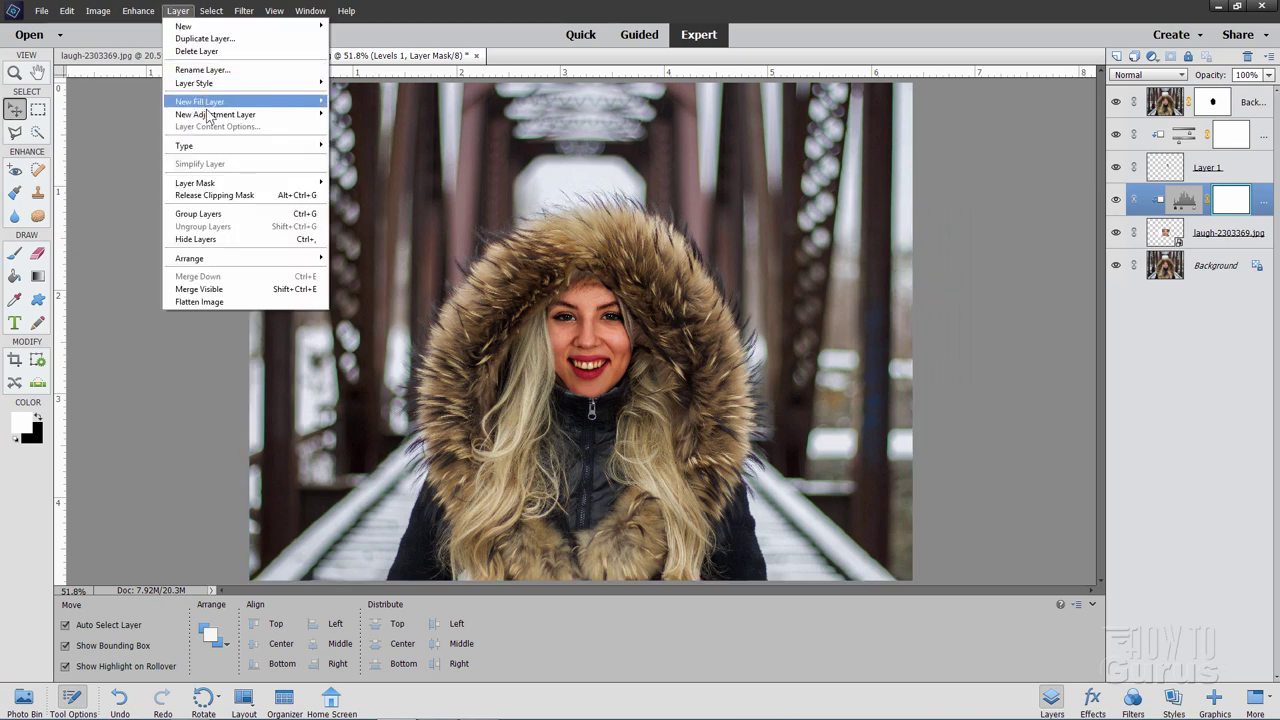
mouse_move(211, 120)
left_click(370, 145)
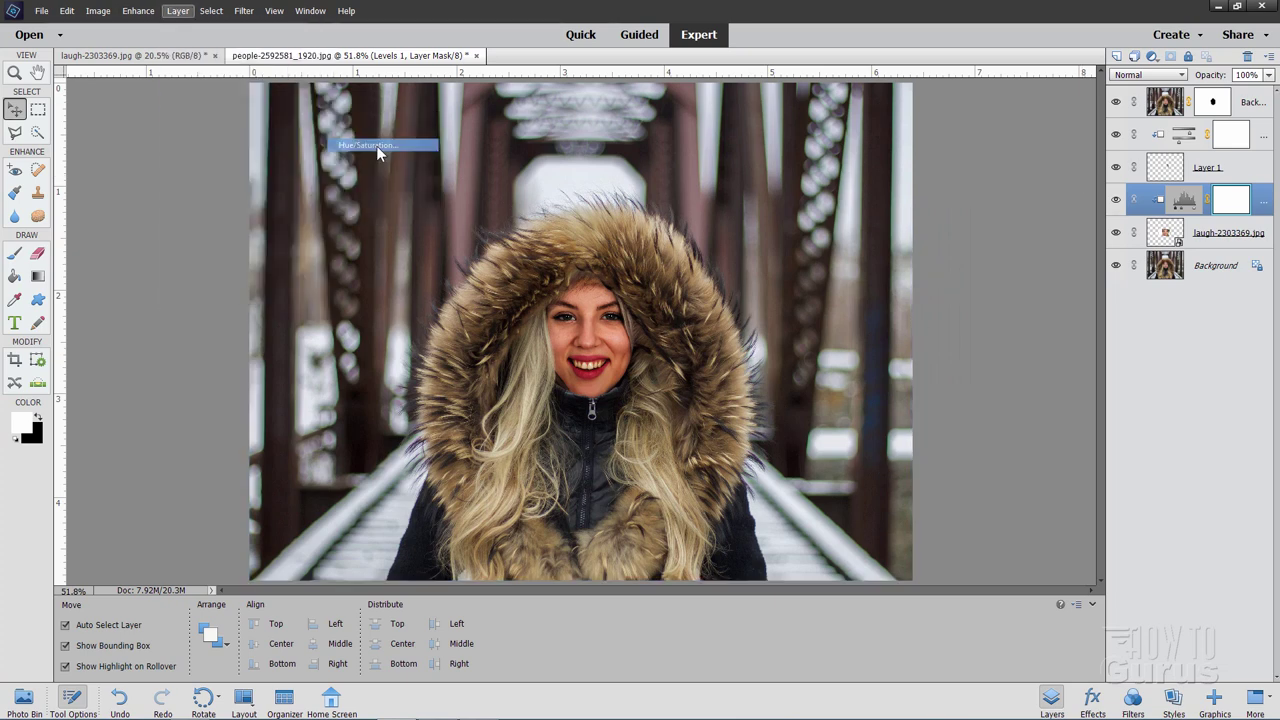
left_click(542, 243)
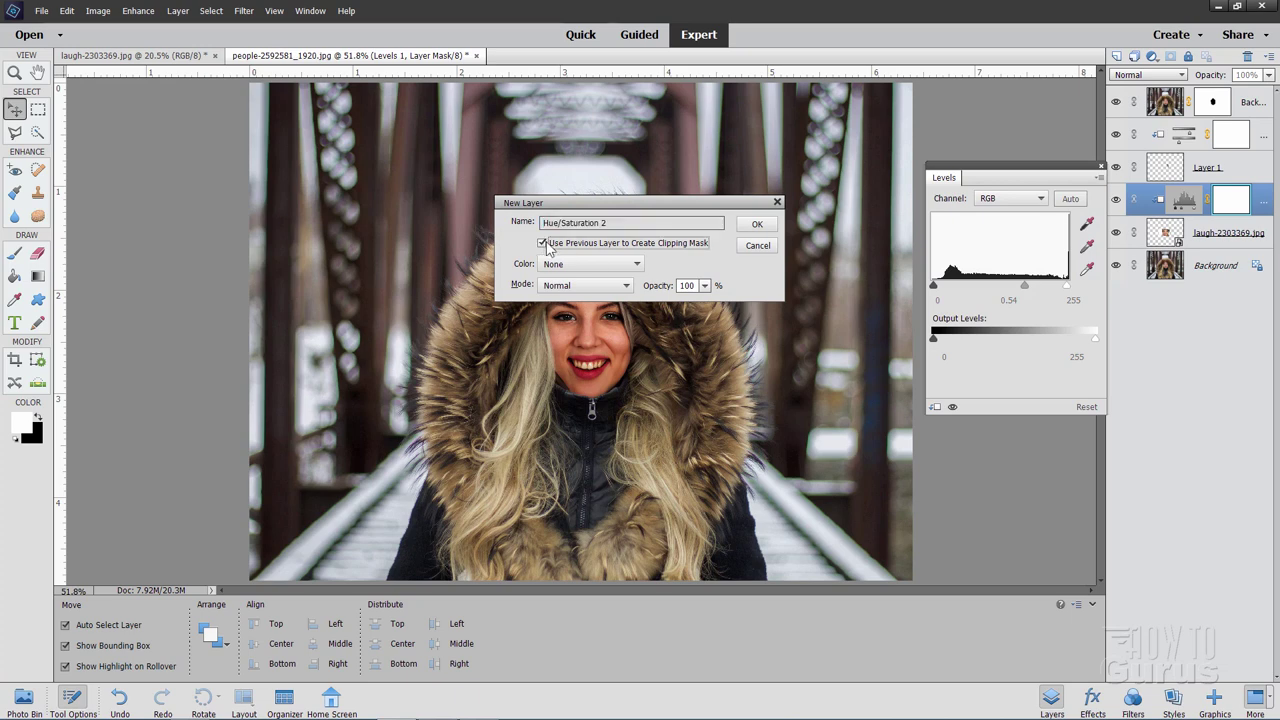
left_click(758, 224)
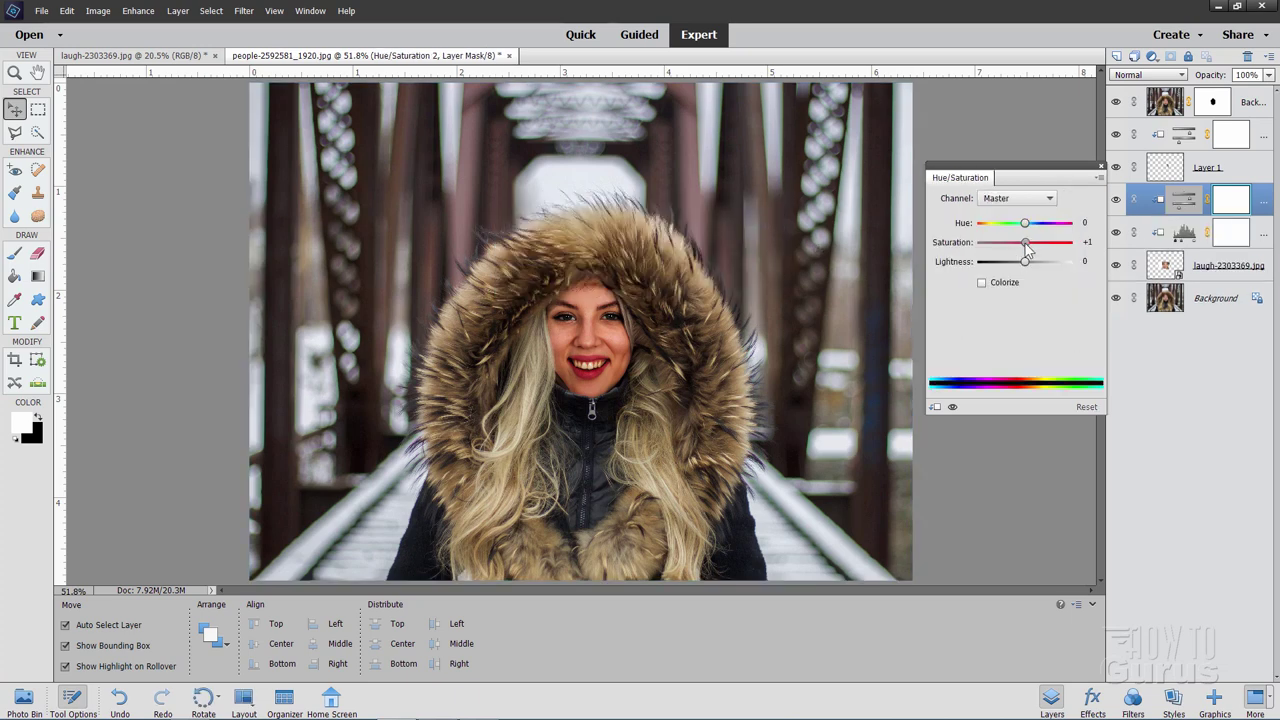
Step: Lower the smiling face's saturation to match the muted tones of the winter photo, and close the adjustment settings
left_click_drag(1027, 247, 1007, 244)
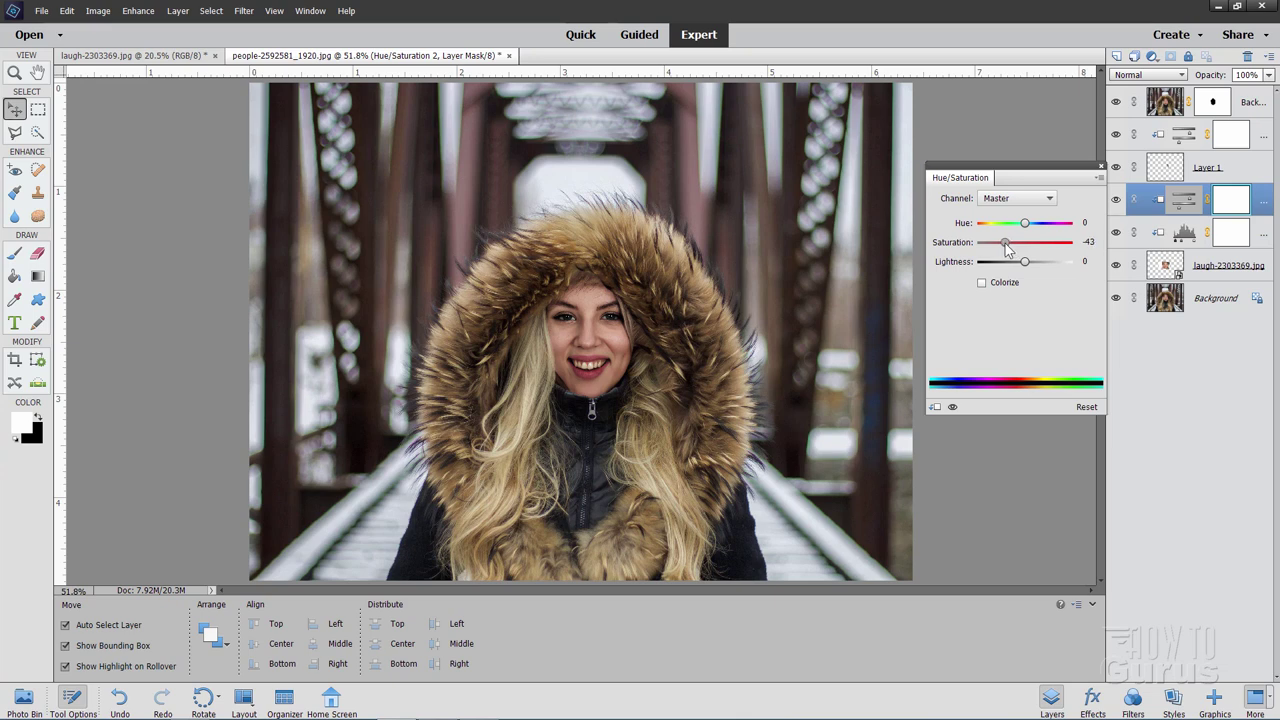
left_click_drag(1005, 248, 1010, 250)
left_click(1100, 167)
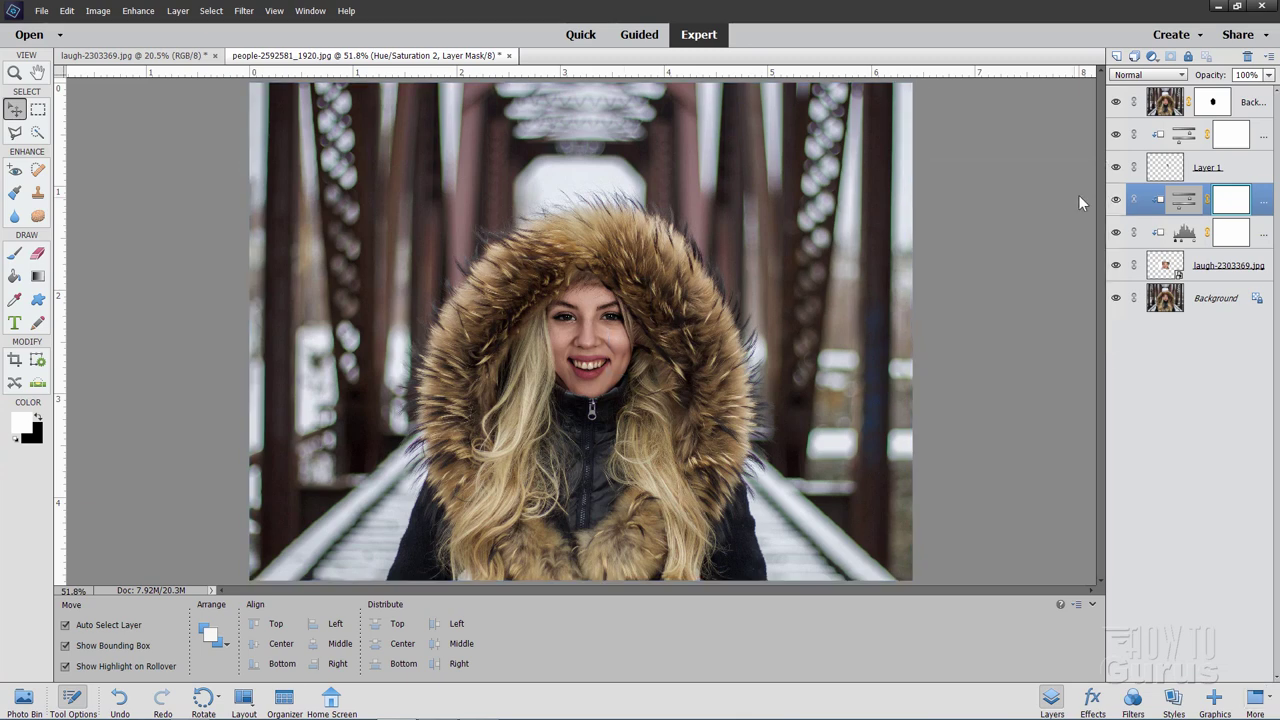
Step: Duplicate the Background layer and move the copy to the top of the layer stack
left_click(1166, 303)
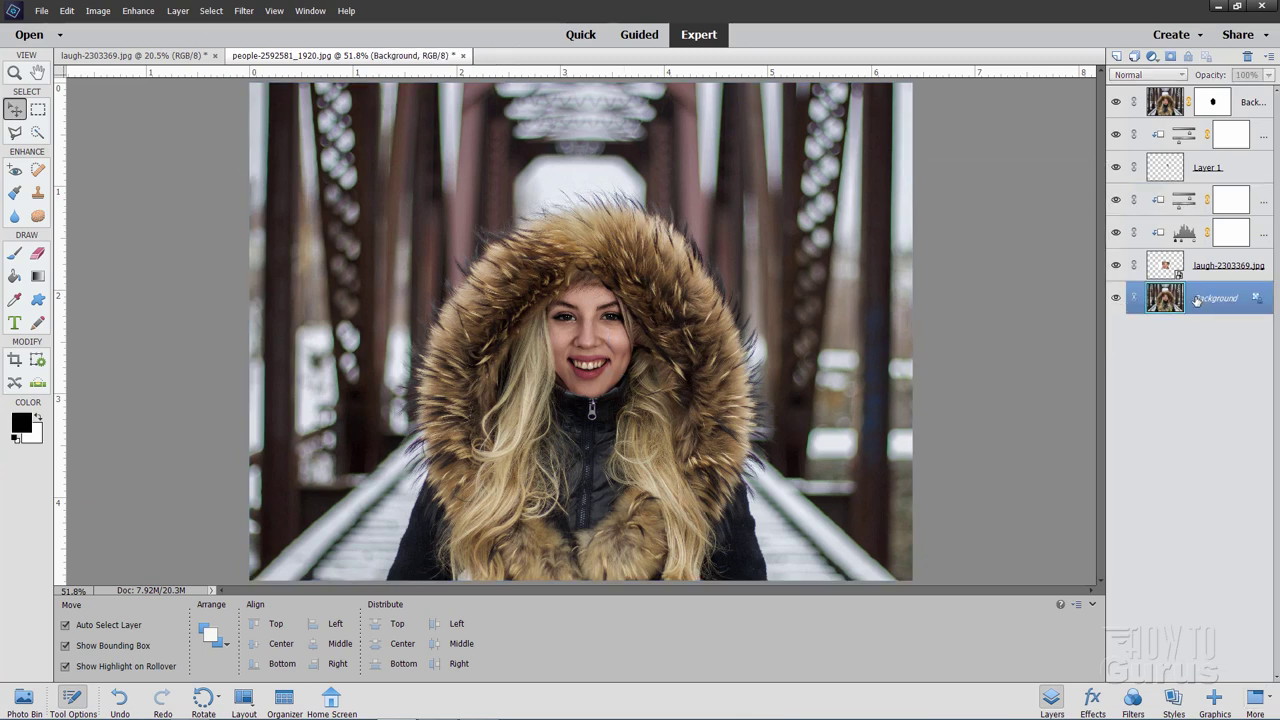
left_click_drag(1172, 302, 1117, 56)
left_click_drag(1183, 298, 1165, 92)
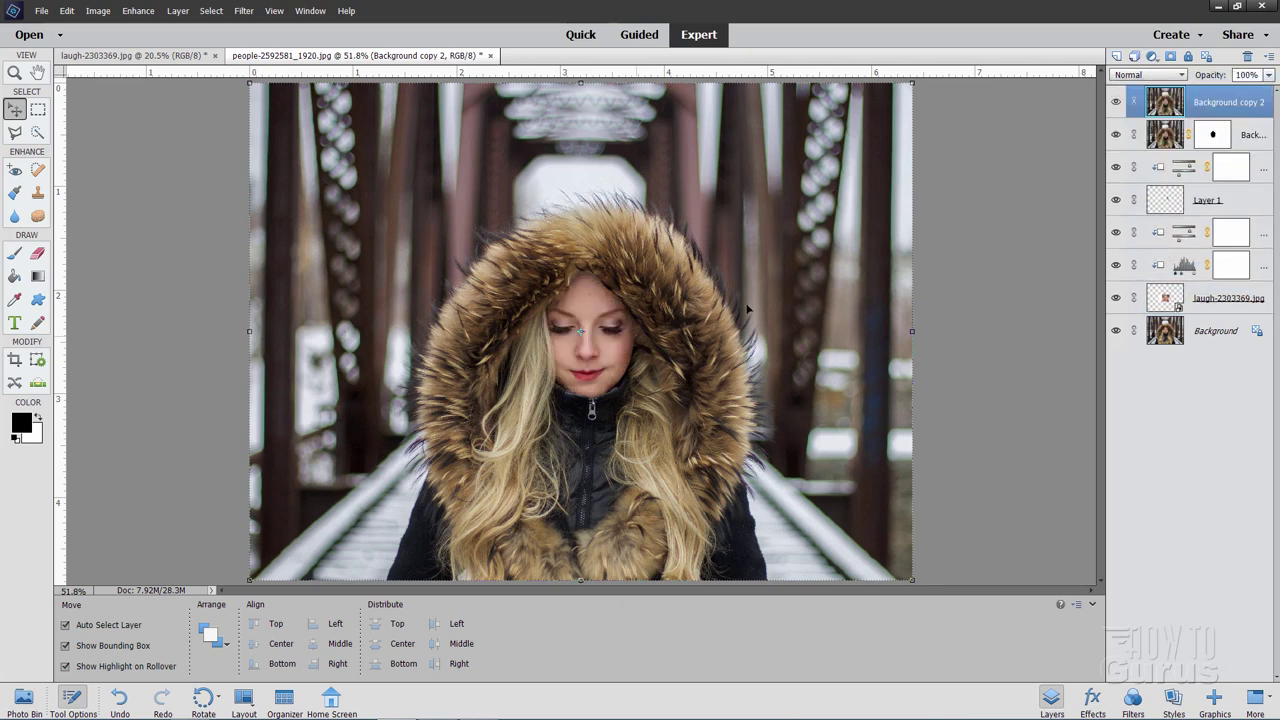
Step: Compare the original and swapped faces by toggling the Background copy 2 layer, and leave that layer hidden
left_click(1117, 102)
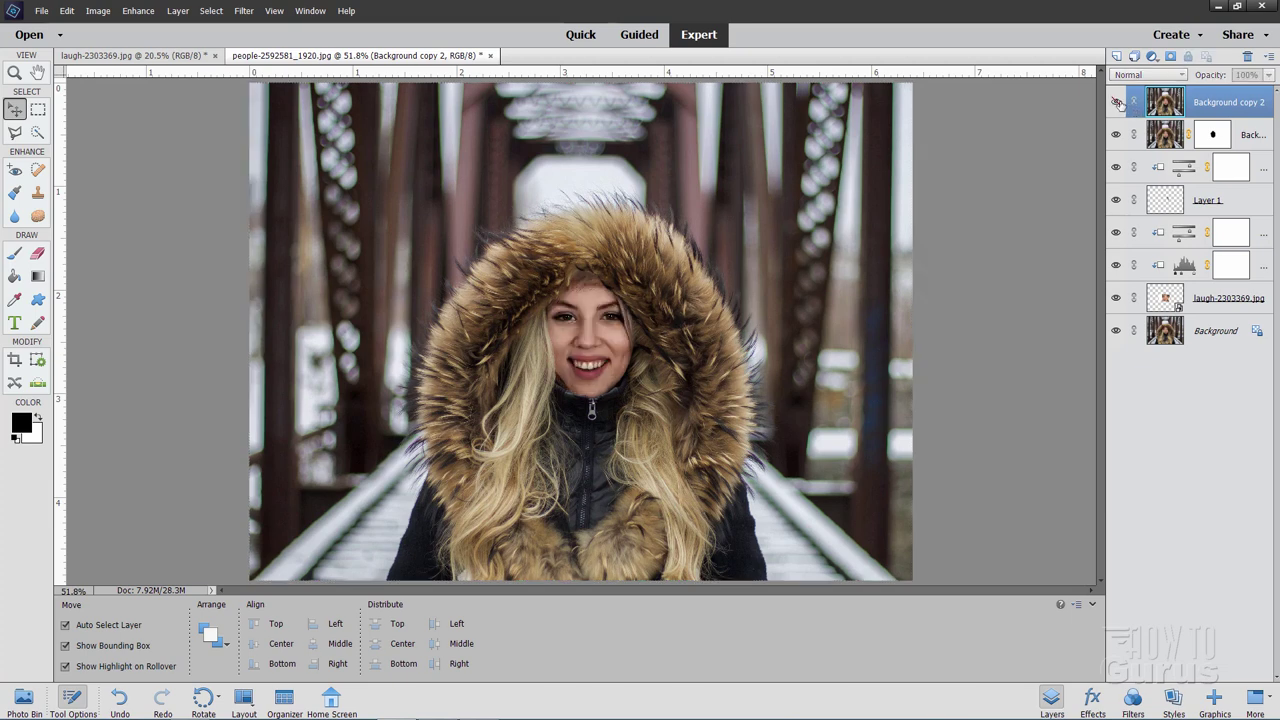
left_click(1117, 102)
left_click(1117, 102)
left_click(1117, 102)
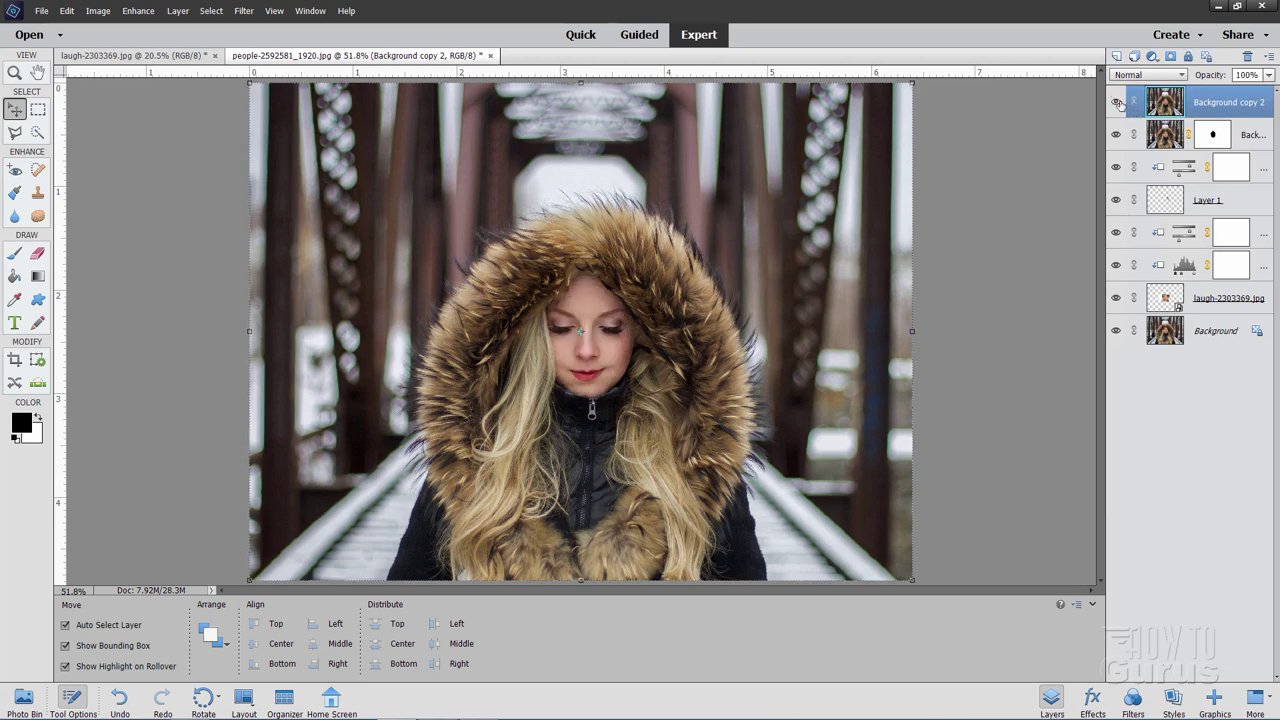
left_click(1117, 102)
left_click(1117, 102)
left_click(1117, 102)
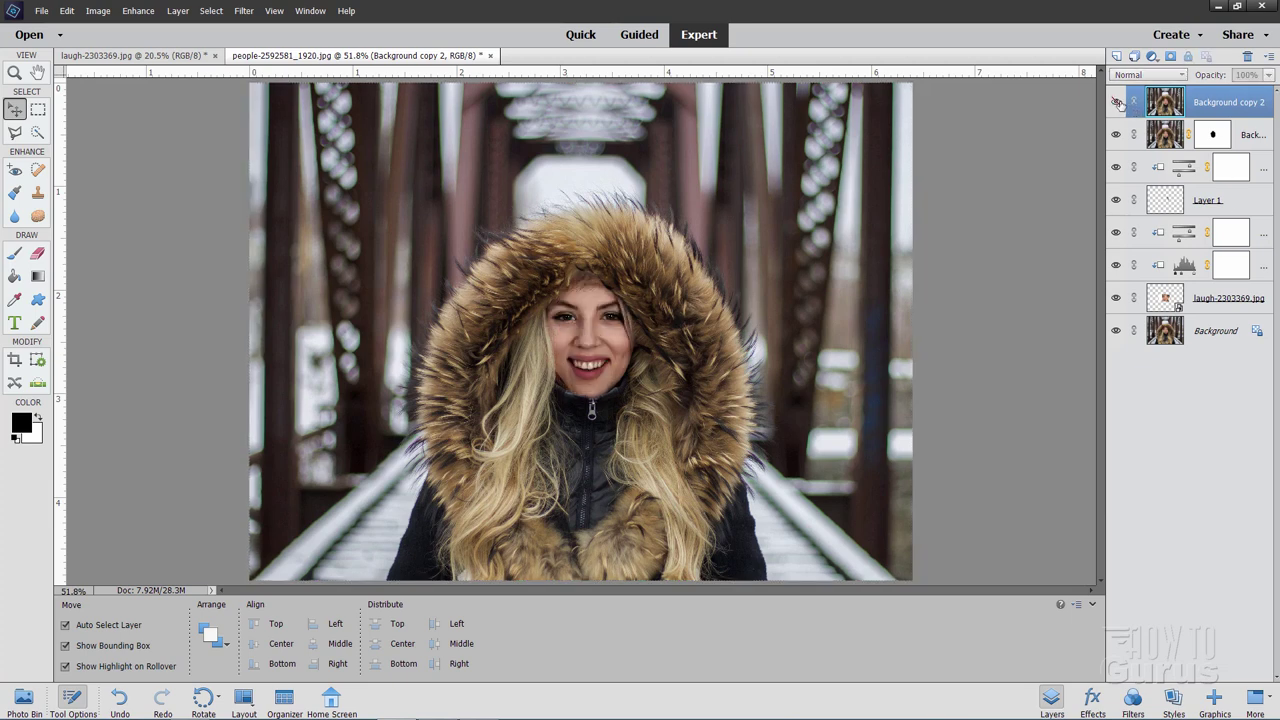
Step: Review the laugh-2303369.jpg layer and compare the image with the masked Background copy layer off and on
left_click(1222, 200)
left_click(1206, 298)
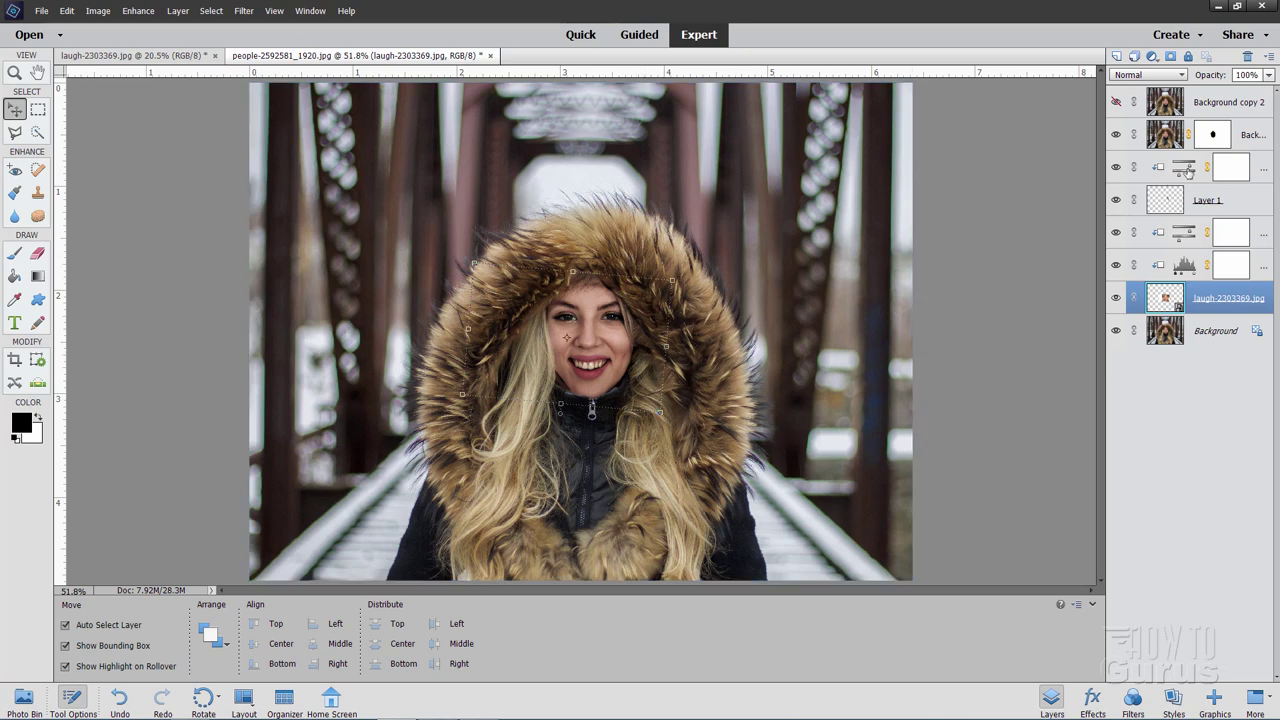
left_click(1243, 137)
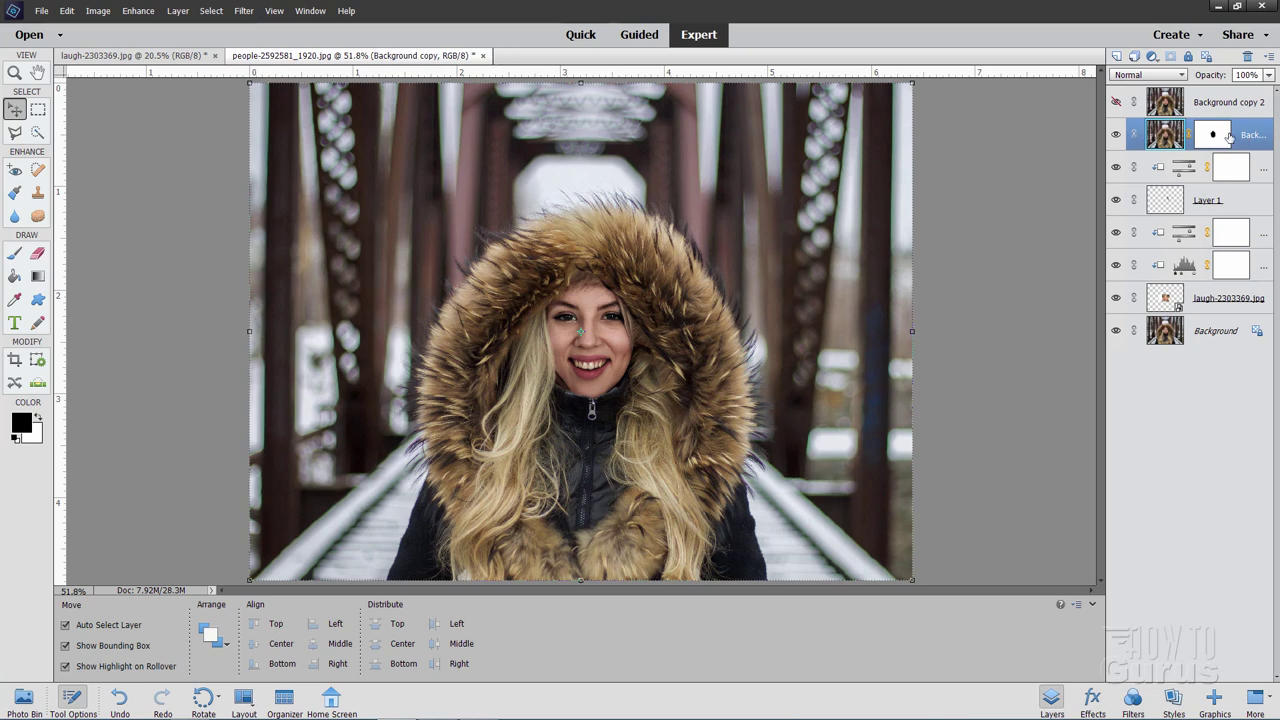
left_click(1117, 137)
left_click(1117, 137)
left_click(1117, 137)
left_click(1117, 137)
Step: Paint black at 71% opacity with a 31 px brush on the Background copy mask to reveal more hair beside the cheek
left_click(1213, 137)
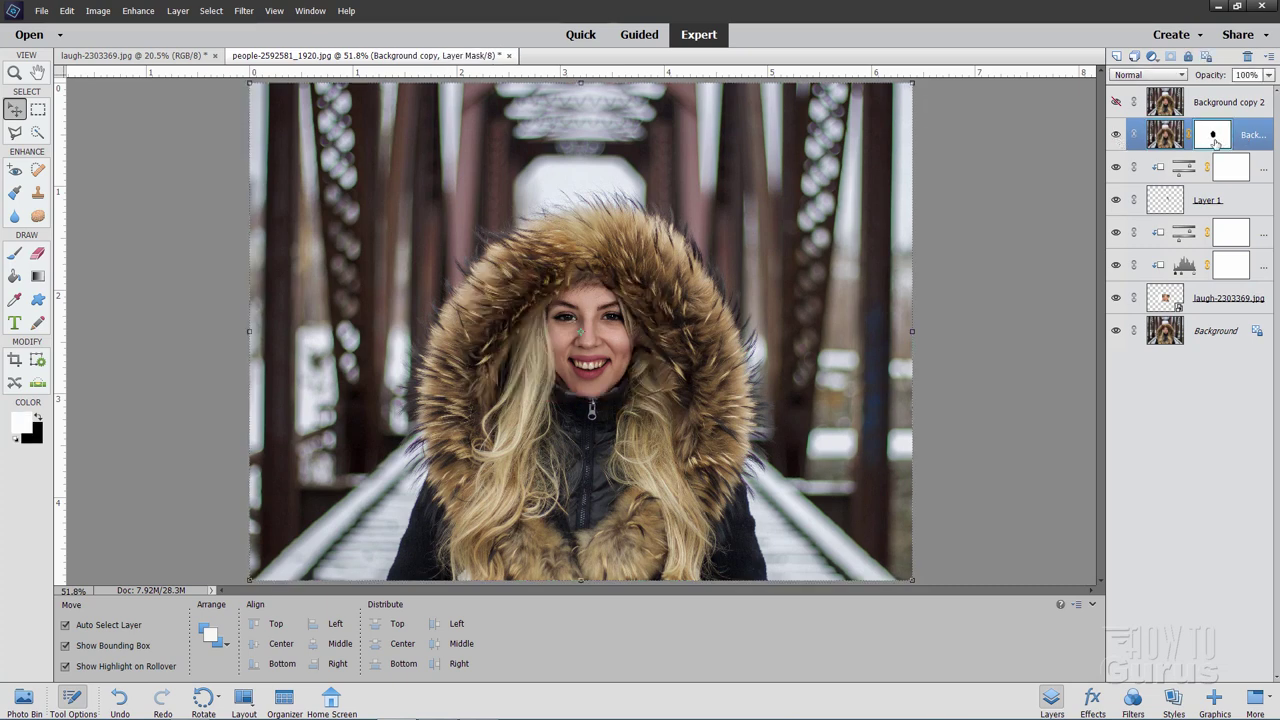
key("z")
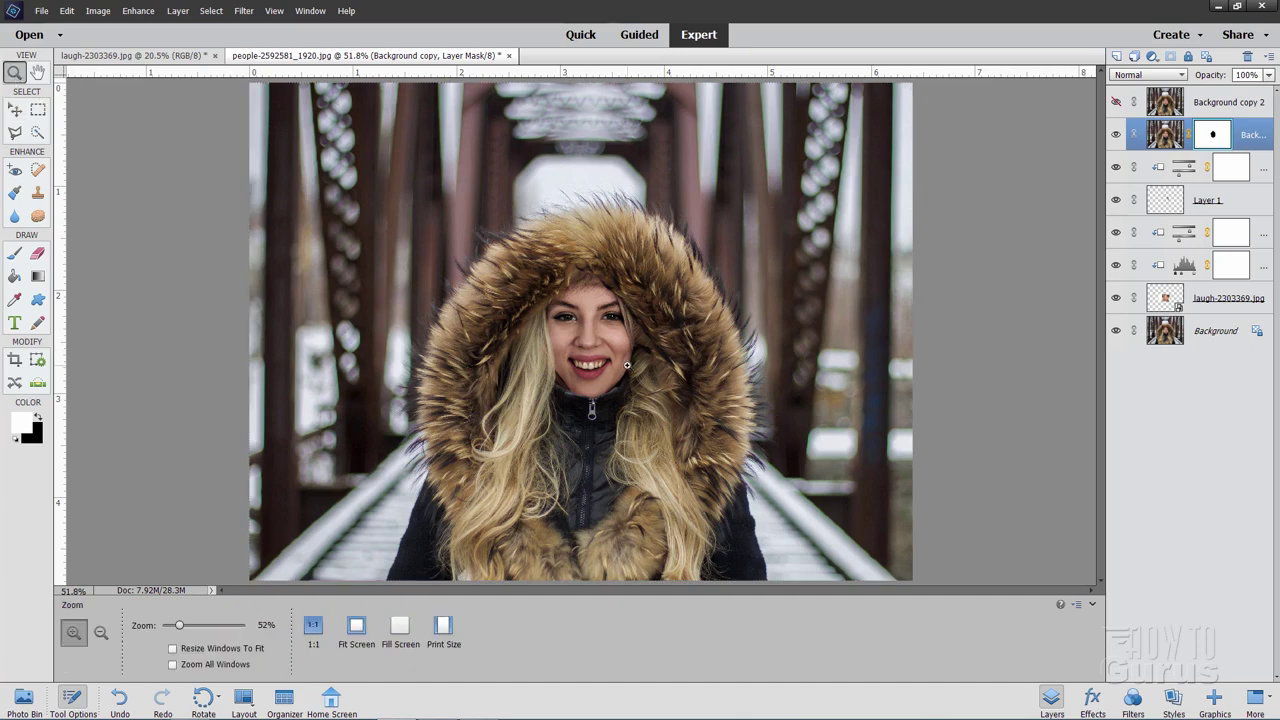
left_click_drag(640, 354, 640, 354)
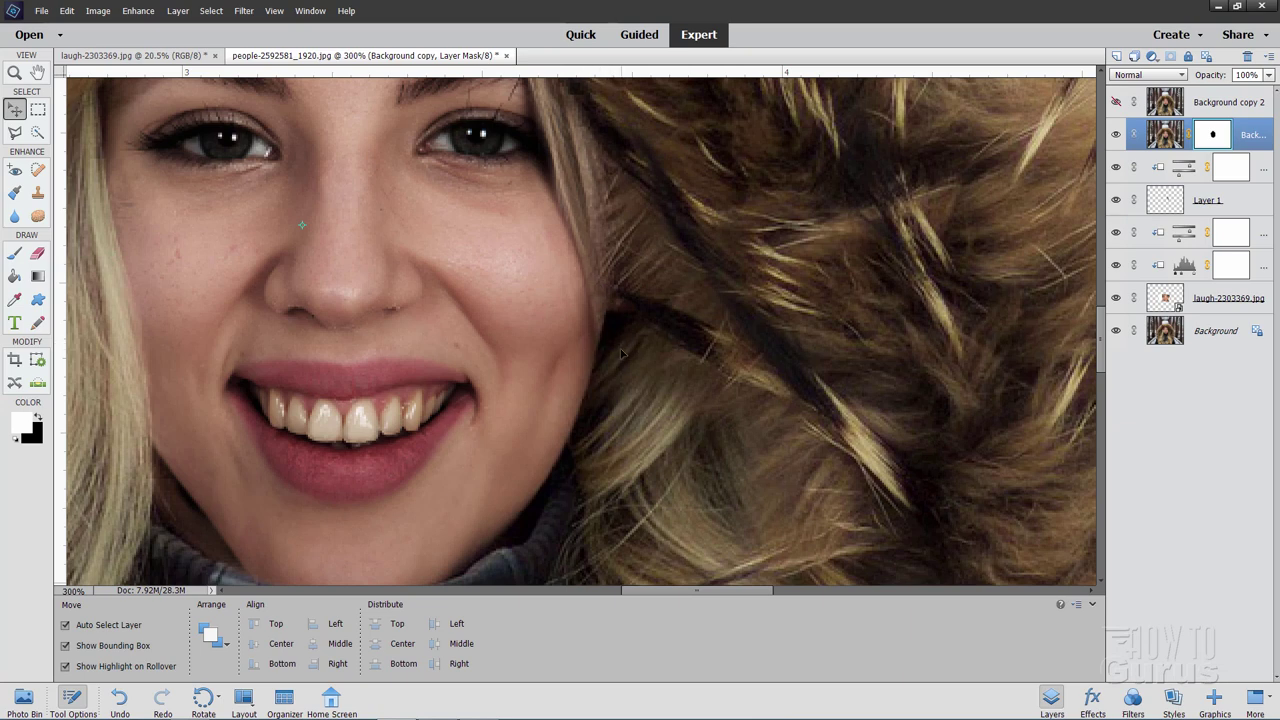
left_click(16, 256)
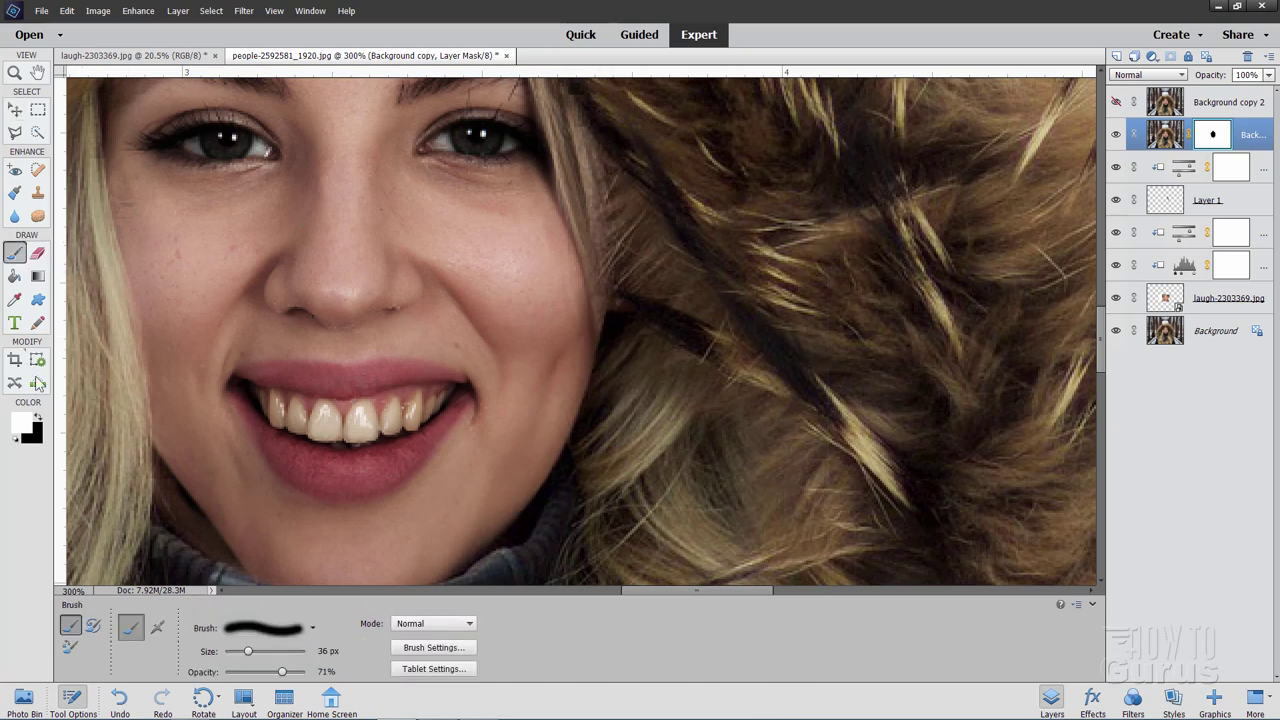
left_click(38, 418)
left_click_drag(246, 651, 244, 651)
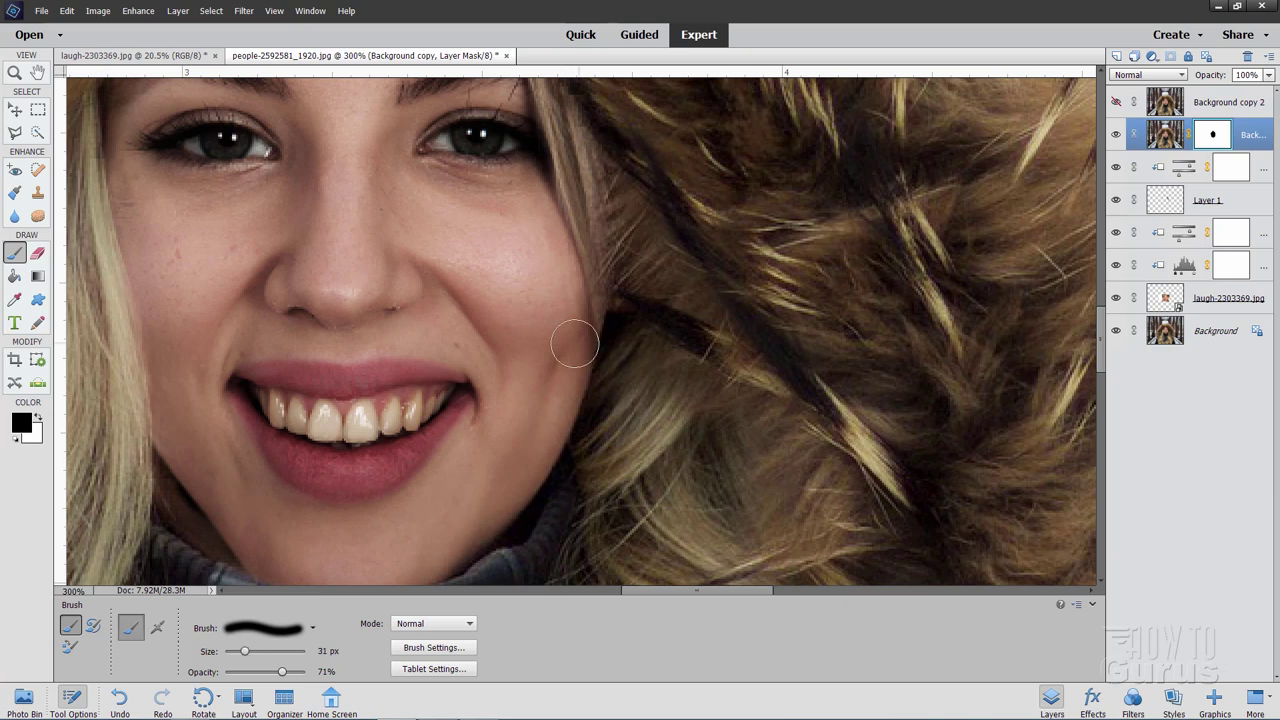
left_click_drag(627, 276, 621, 357)
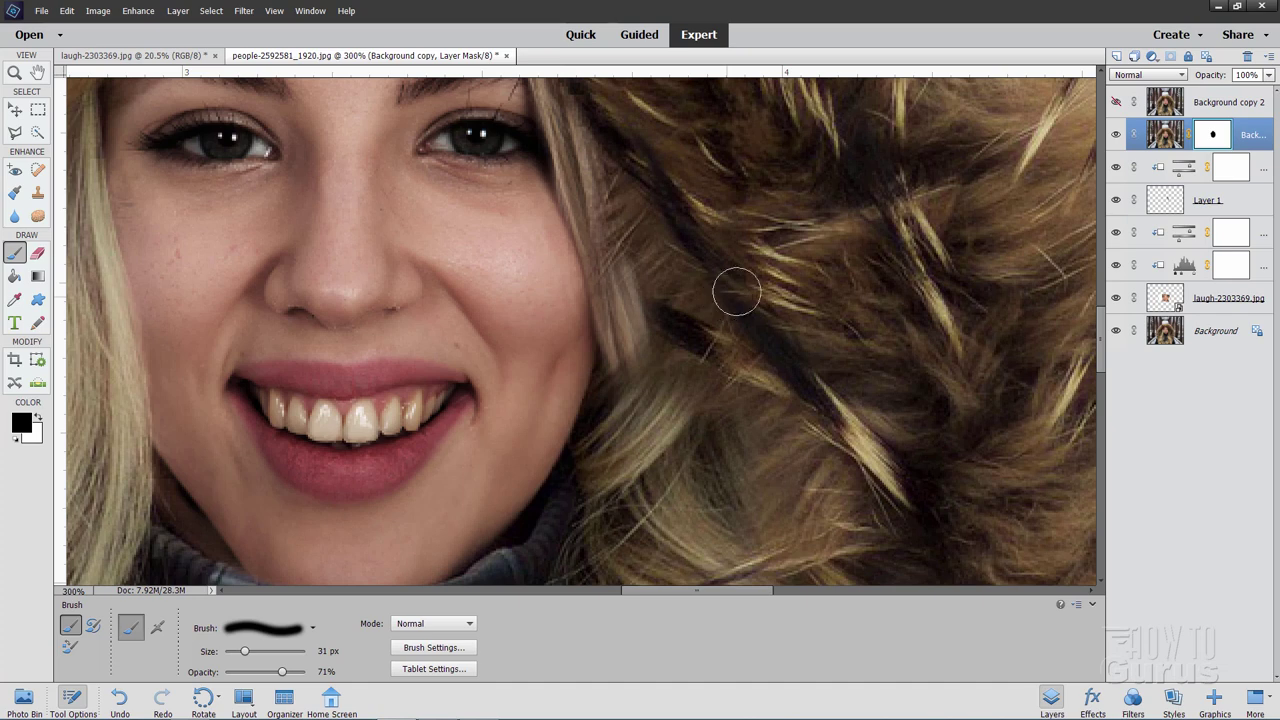
Step: Examine the forehead and hood edge with the masked Background copy layer temporarily hidden
left_click_drag(1101, 348, 1101, 291)
left_click_drag(755, 597, 713, 591)
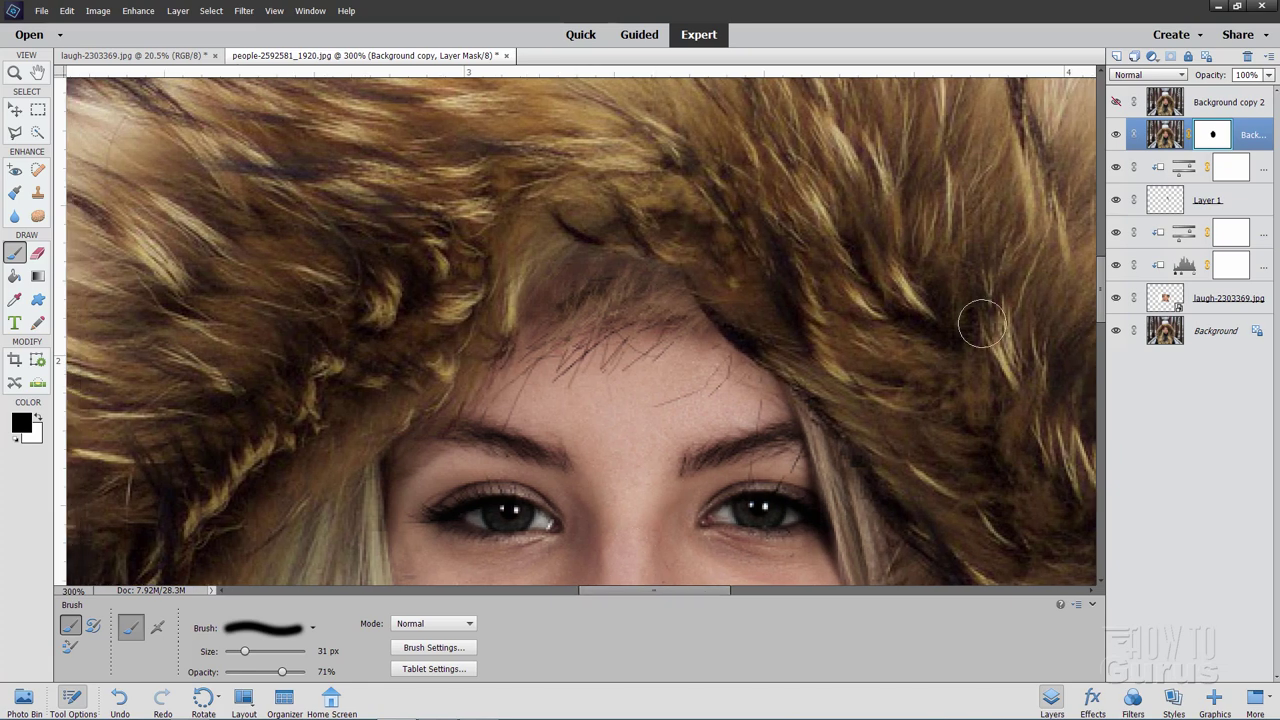
left_click_drag(1102, 313, 1093, 288)
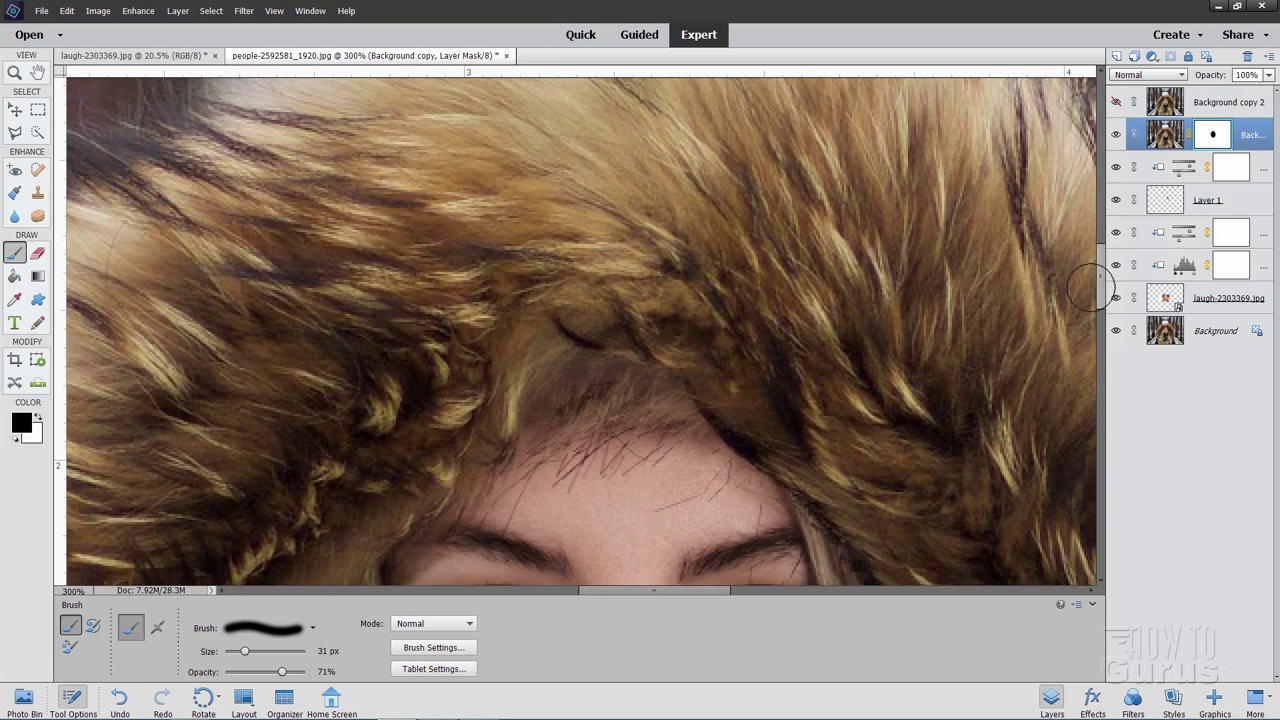
left_click(15, 109)
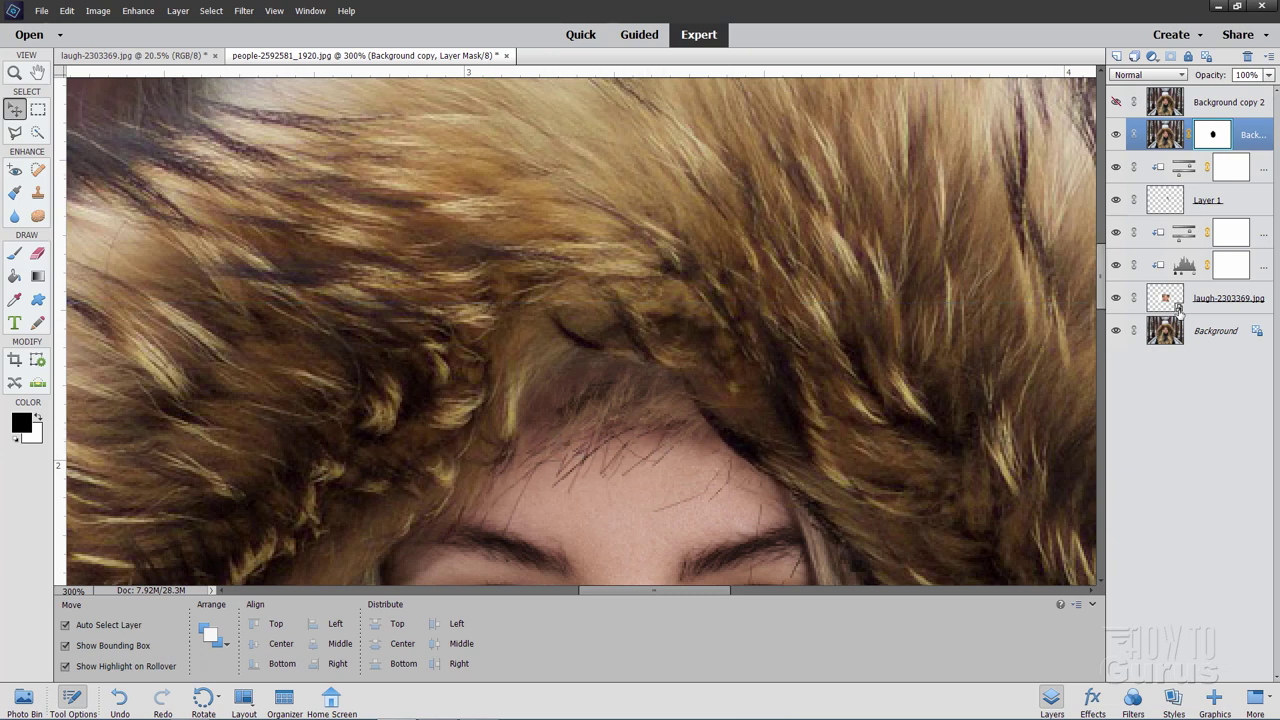
left_click(1117, 134)
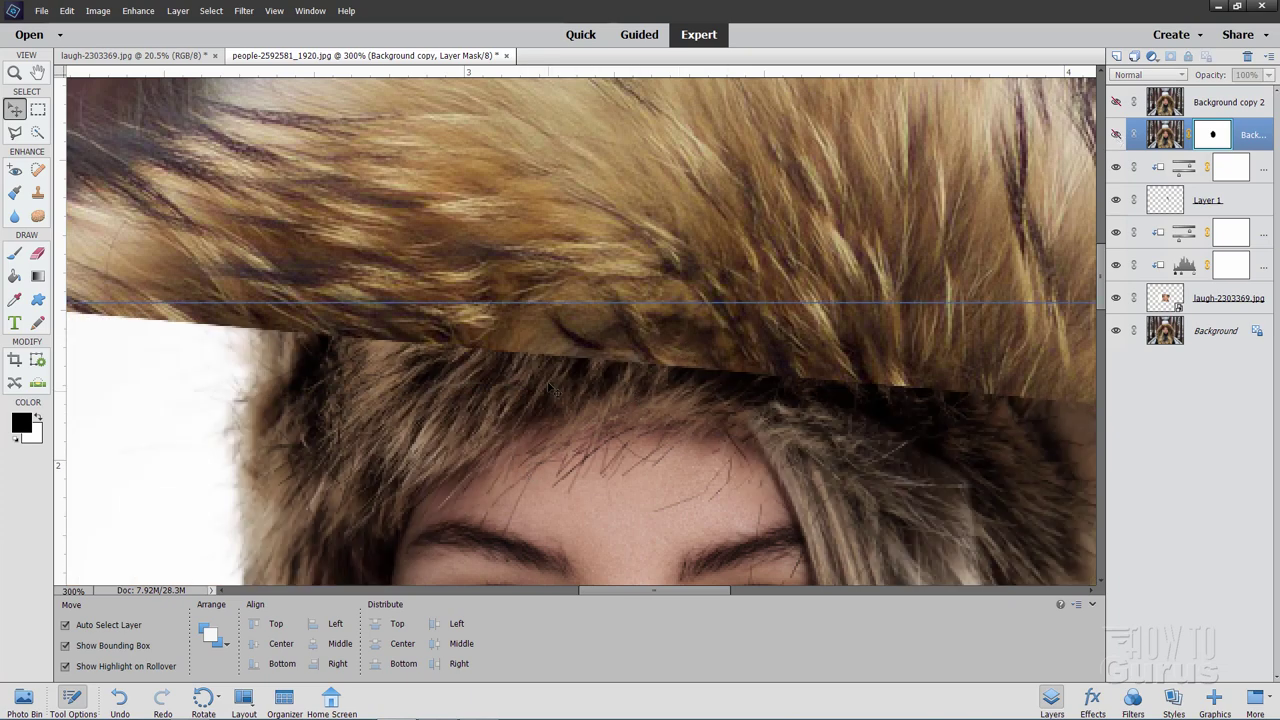
left_click(1117, 136)
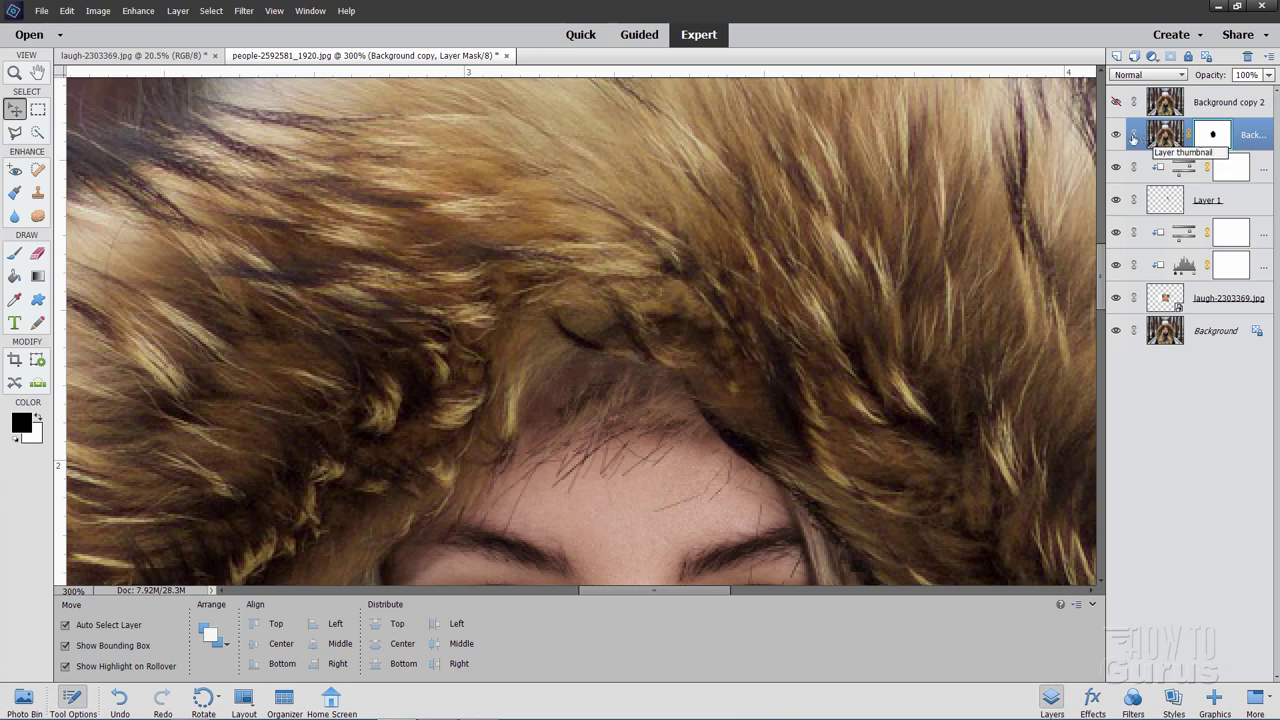
Step: On a new layer above the masked Background copy, clone hood fur over the gap above the forehead, using a 45 px Clone Stamp sampling all layers
left_click(1117, 56)
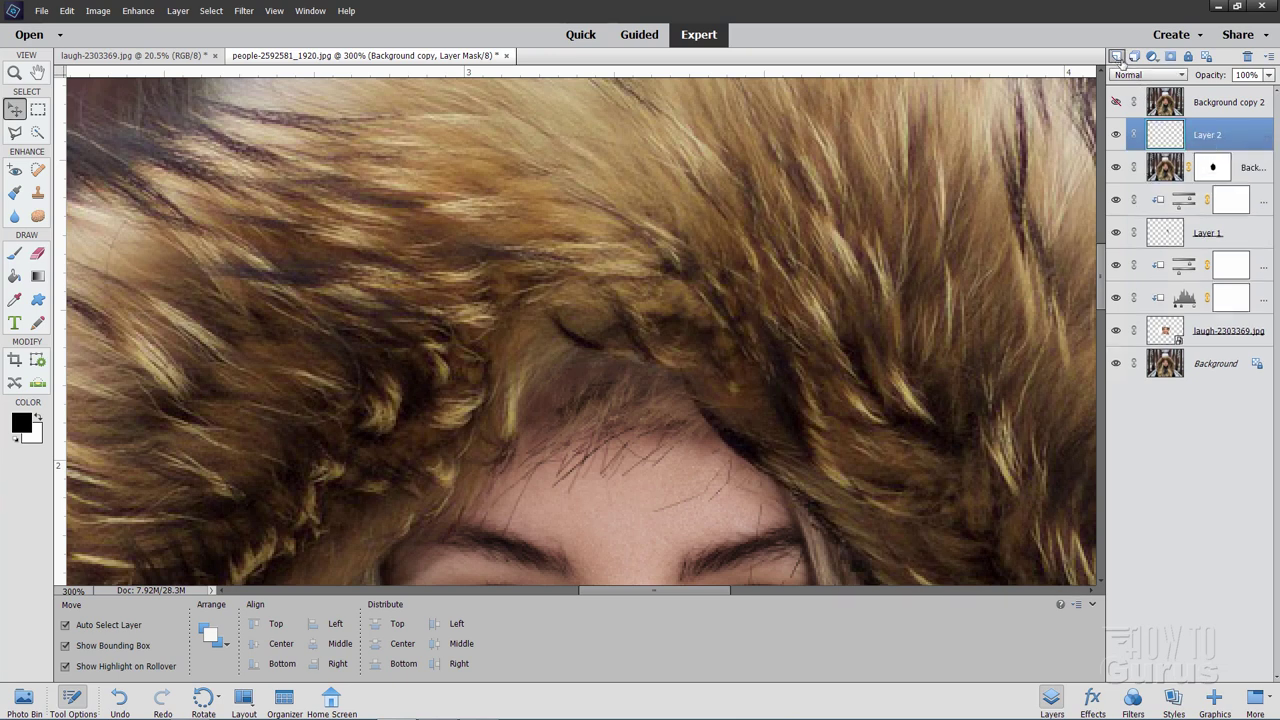
left_click(38, 194)
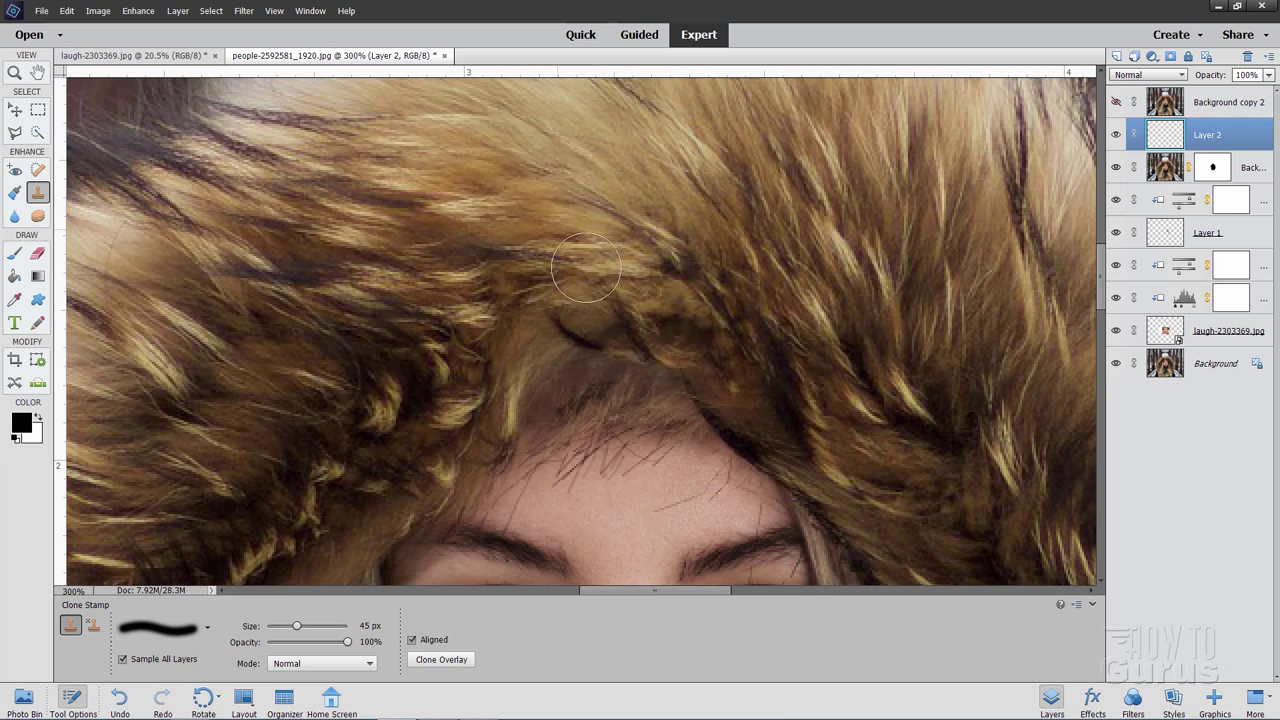
key("alt")
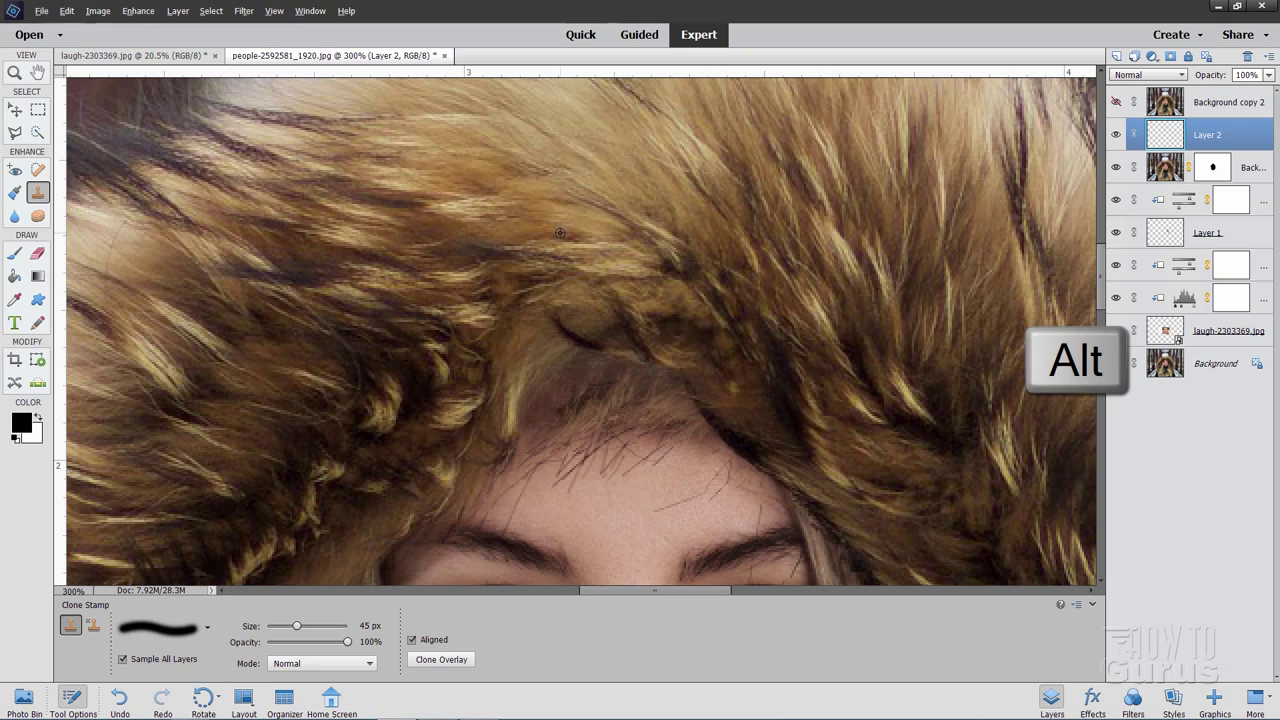
left_click(560, 232, "alt")
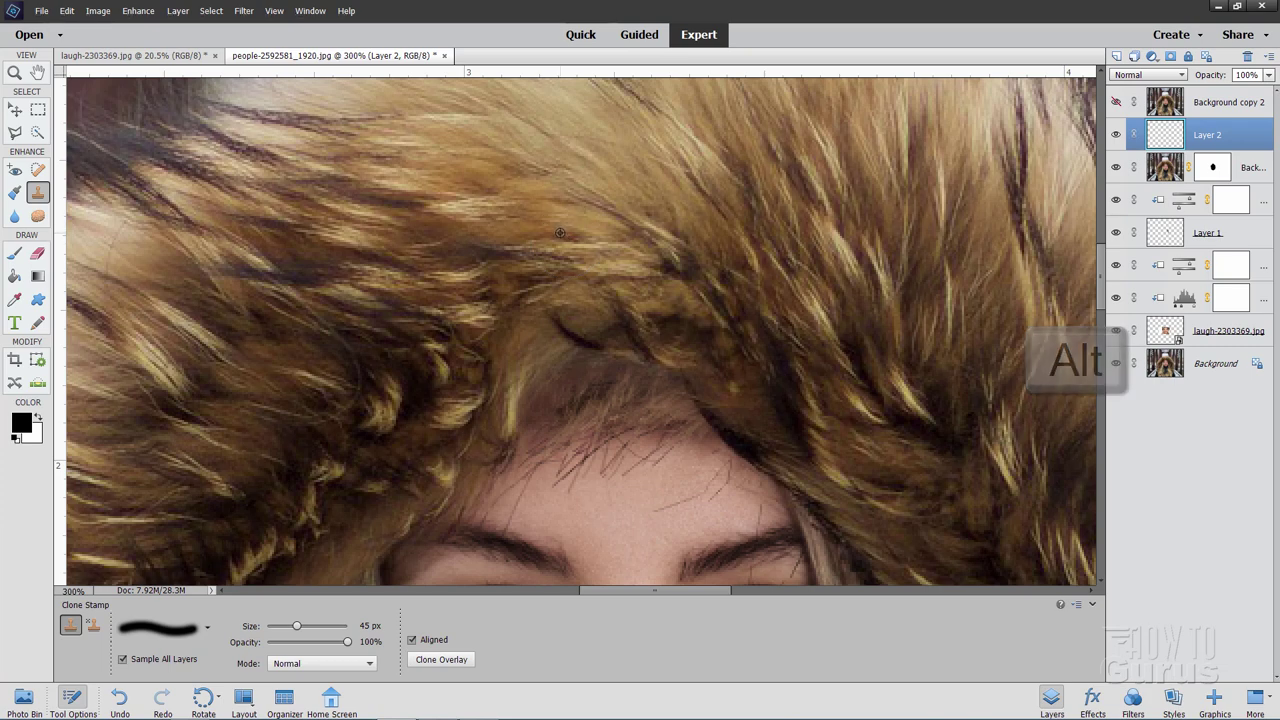
mouse_move(595, 363)
left_mouse_down()
mouse_move(610, 497)
mouse_move(605, 427)
left_mouse_up()
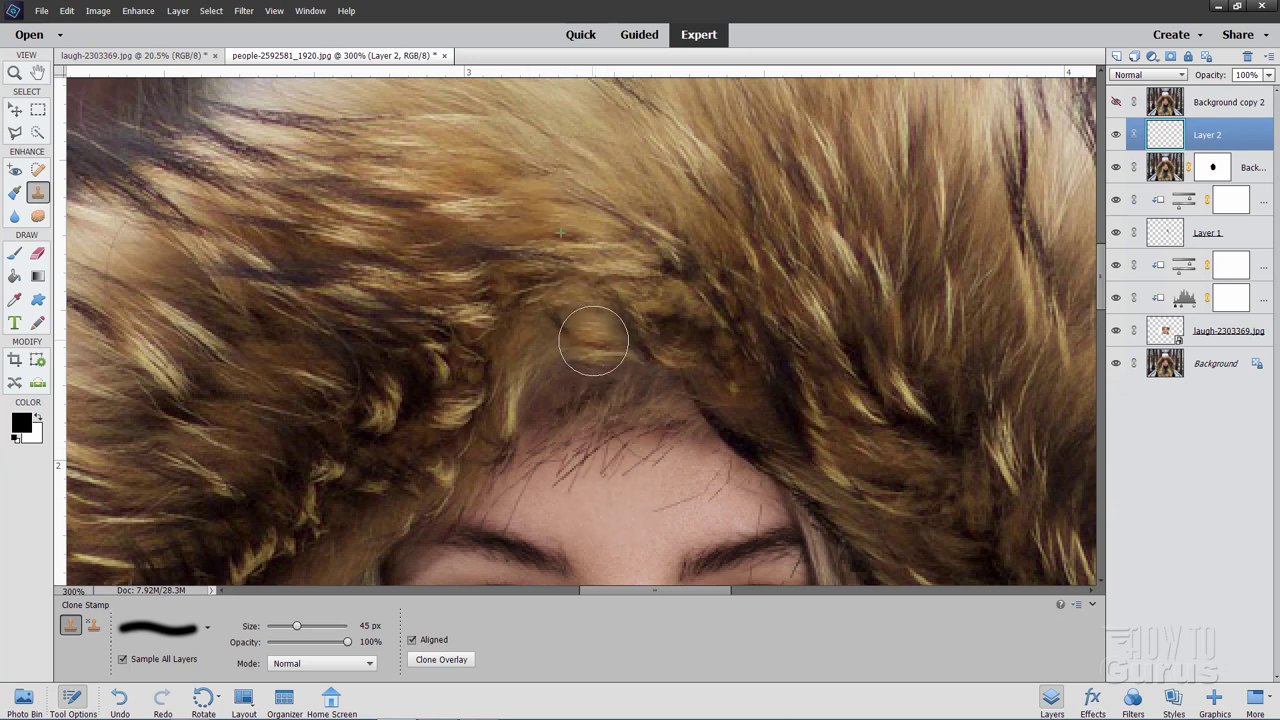
mouse_move(593, 341)
left_mouse_down()
mouse_move(637, 344)
mouse_move(567, 355)
mouse_move(567, 367)
mouse_move(623, 358)
mouse_move(654, 369)
mouse_move(537, 392)
mouse_move(590, 396)
mouse_move(657, 386)
left_mouse_up()
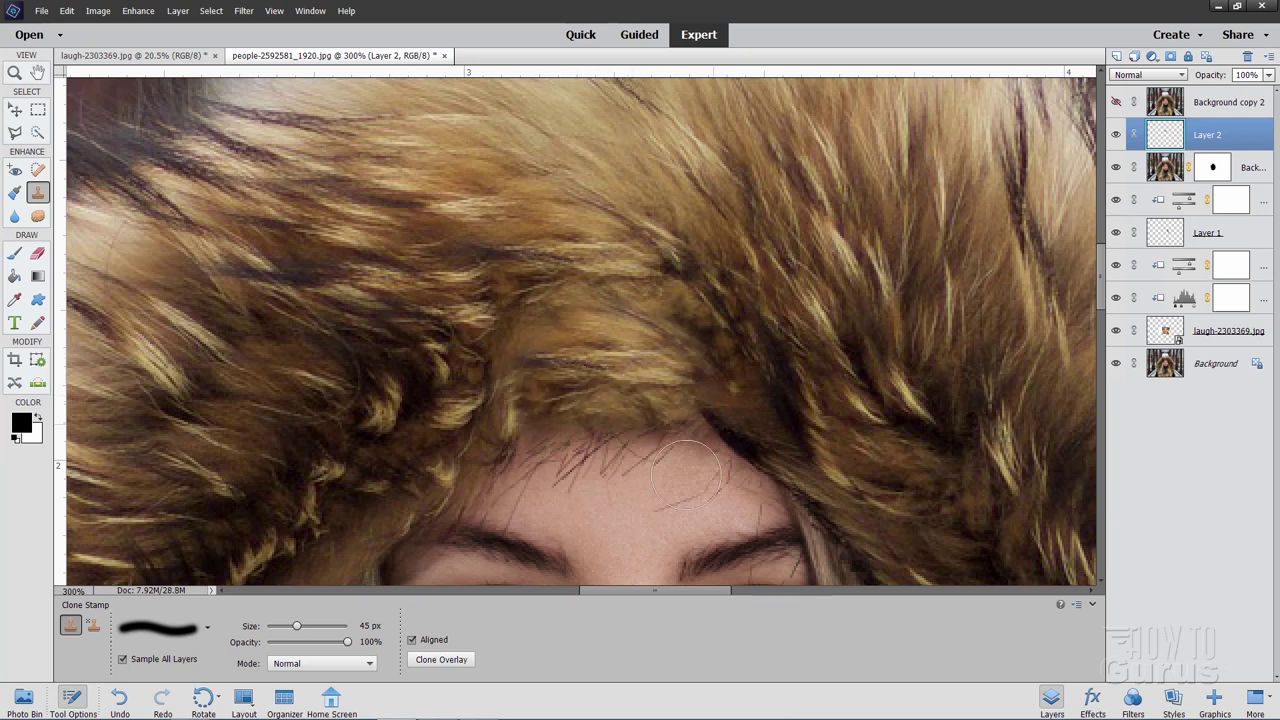
mouse_move(686, 475)
left_mouse_down()
mouse_move(642, 453)
mouse_move(649, 412)
mouse_move(713, 383)
mouse_move(688, 409)
mouse_move(616, 418)
mouse_move(542, 387)
mouse_move(667, 311)
mouse_move(757, 354)
mouse_move(729, 375)
mouse_move(703, 338)
mouse_move(799, 292)
mouse_move(783, 274)
mouse_move(683, 257)
left_mouse_up()
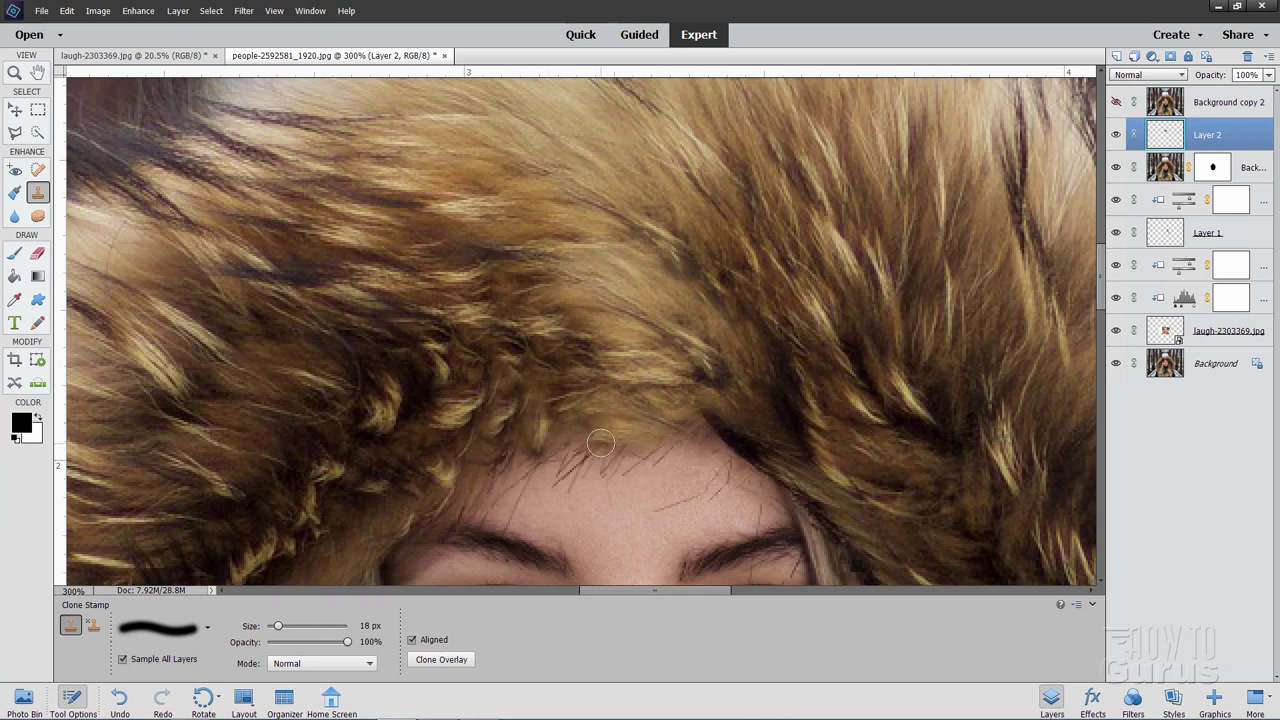
Step: Refine the fur edge along the forehead with an 18 px Clone Stamp, and check it in the whole image and up close
mouse_move(600, 443)
left_mouse_down()
mouse_move(660, 427)
mouse_move(568, 416)
mouse_move(737, 399)
mouse_move(652, 394)
mouse_move(850, 387)
mouse_move(710, 416)
mouse_move(680, 417)
left_mouse_up()
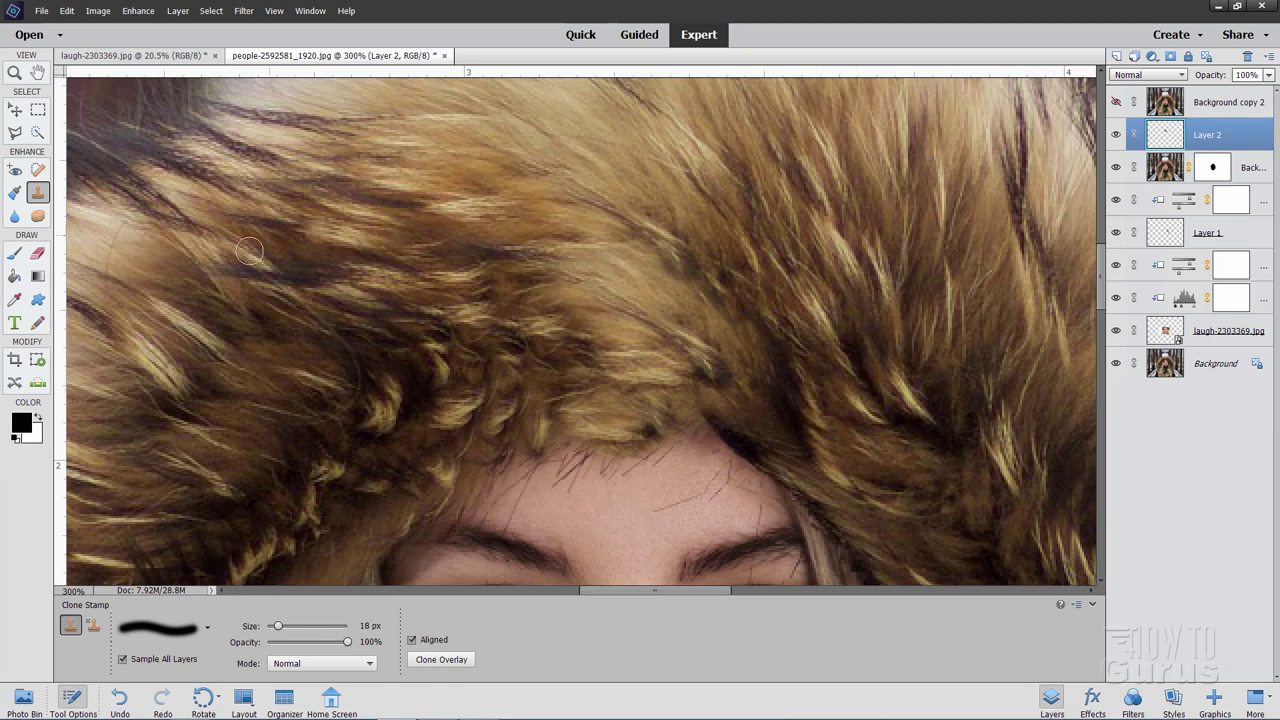
left_click(14, 73)
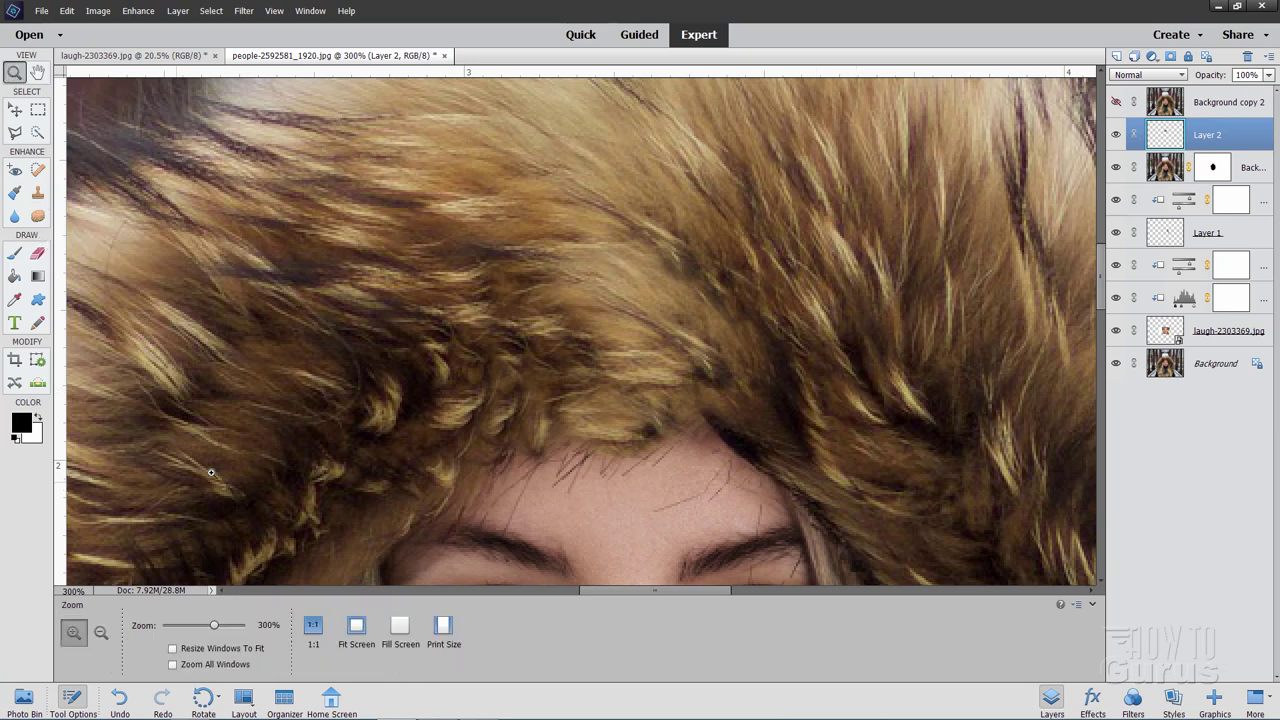
left_click(360, 628)
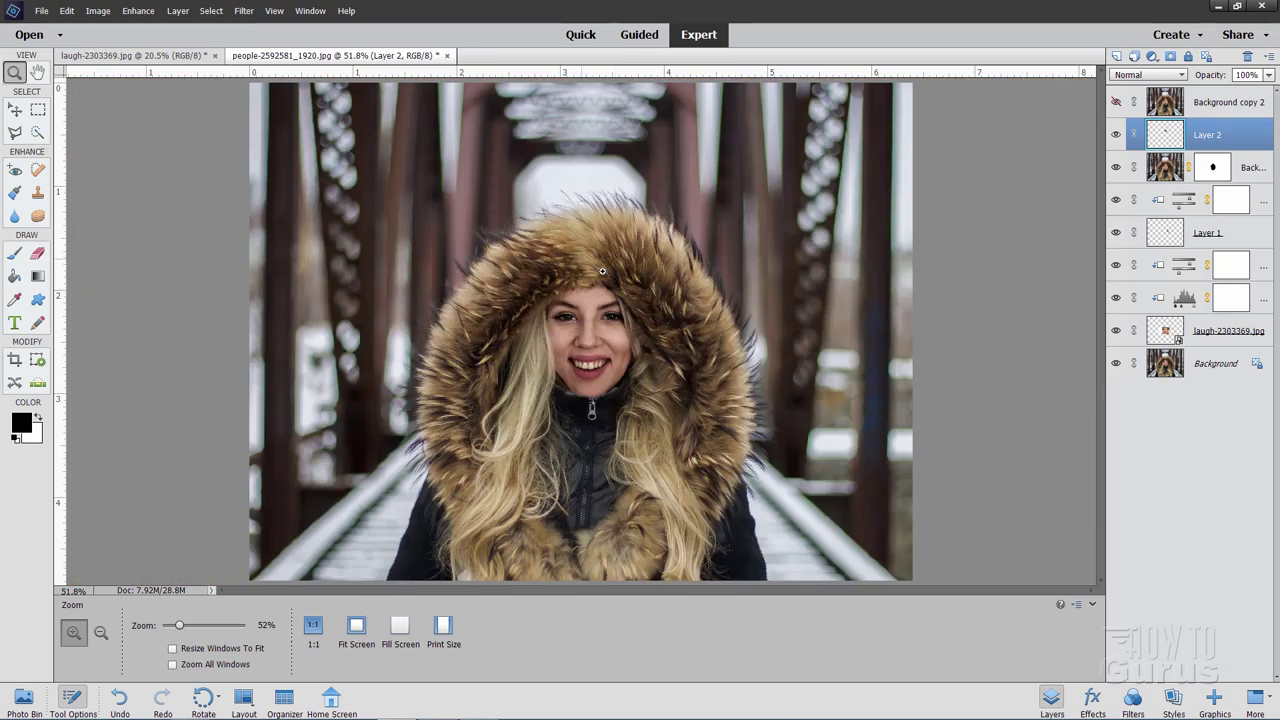
left_click_drag(592, 262, 598, 264)
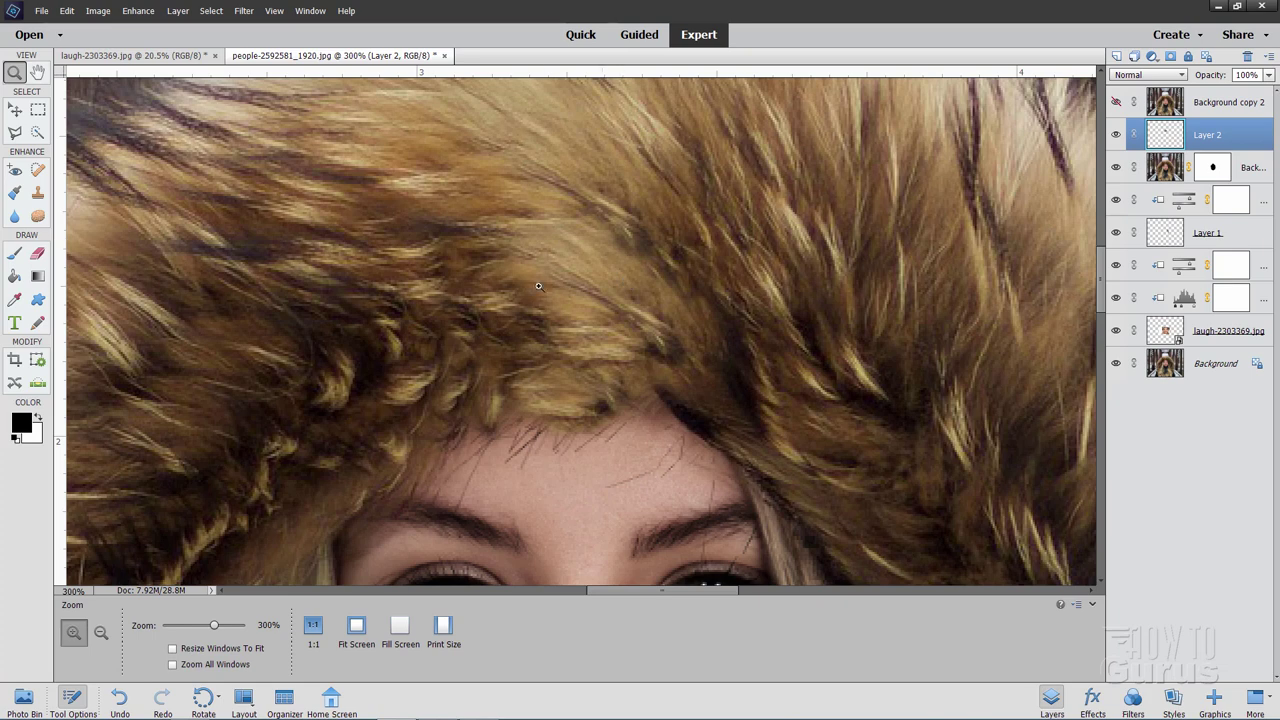
Step: Clone darker hood fur over the light patch above the forehead on Layer 2 with a 35 px Clone Stamp
key("s")
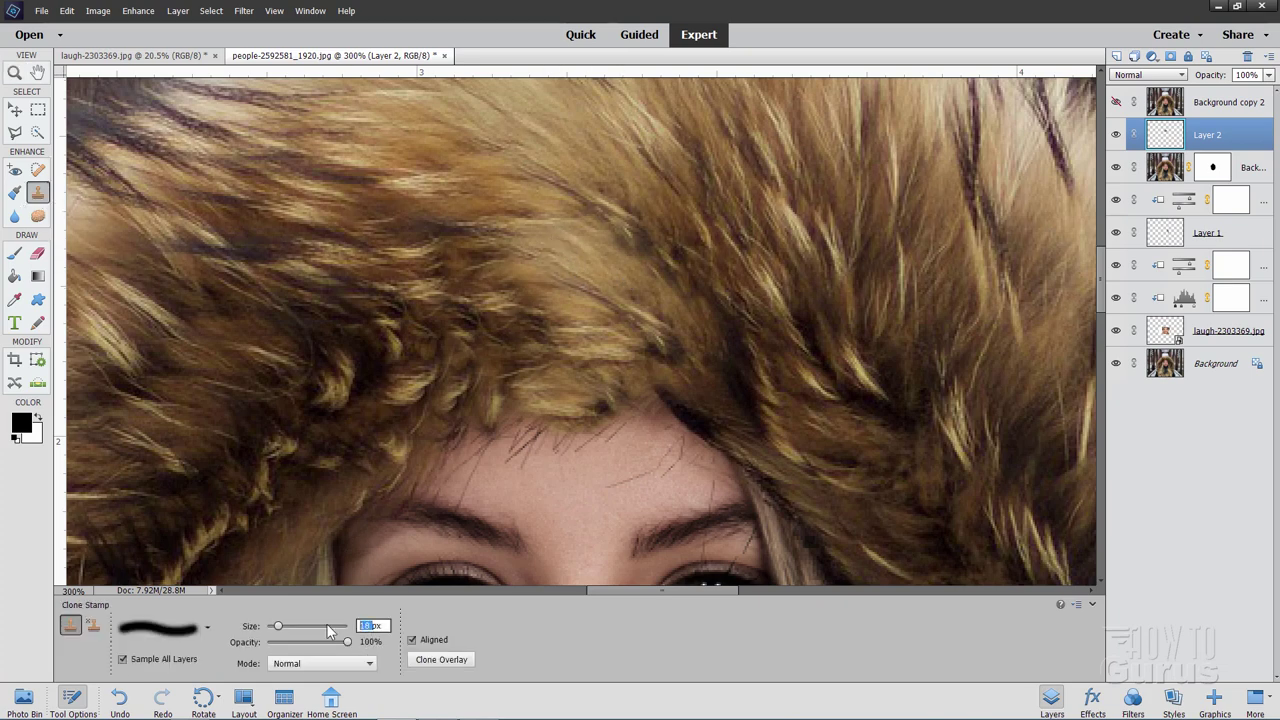
type("35")
key("Return")
mouse_move(645, 260)
left_mouse_down()
mouse_move(560, 244)
mouse_move(652, 267)
mouse_move(492, 205)
mouse_move(596, 246)
mouse_move(544, 210)
mouse_move(653, 276)
mouse_move(555, 215)
mouse_move(705, 328)
mouse_move(580, 266)
mouse_move(679, 322)
mouse_move(698, 302)
mouse_move(724, 354)
mouse_move(617, 260)
mouse_move(476, 184)
mouse_move(649, 304)
mouse_move(677, 283)
mouse_move(831, 283)
mouse_move(745, 253)
left_mouse_up()
Step: Compare the finished face swap with the original photo in the whole image by temporarily showing the Background copy 2 layer
left_click(14, 73)
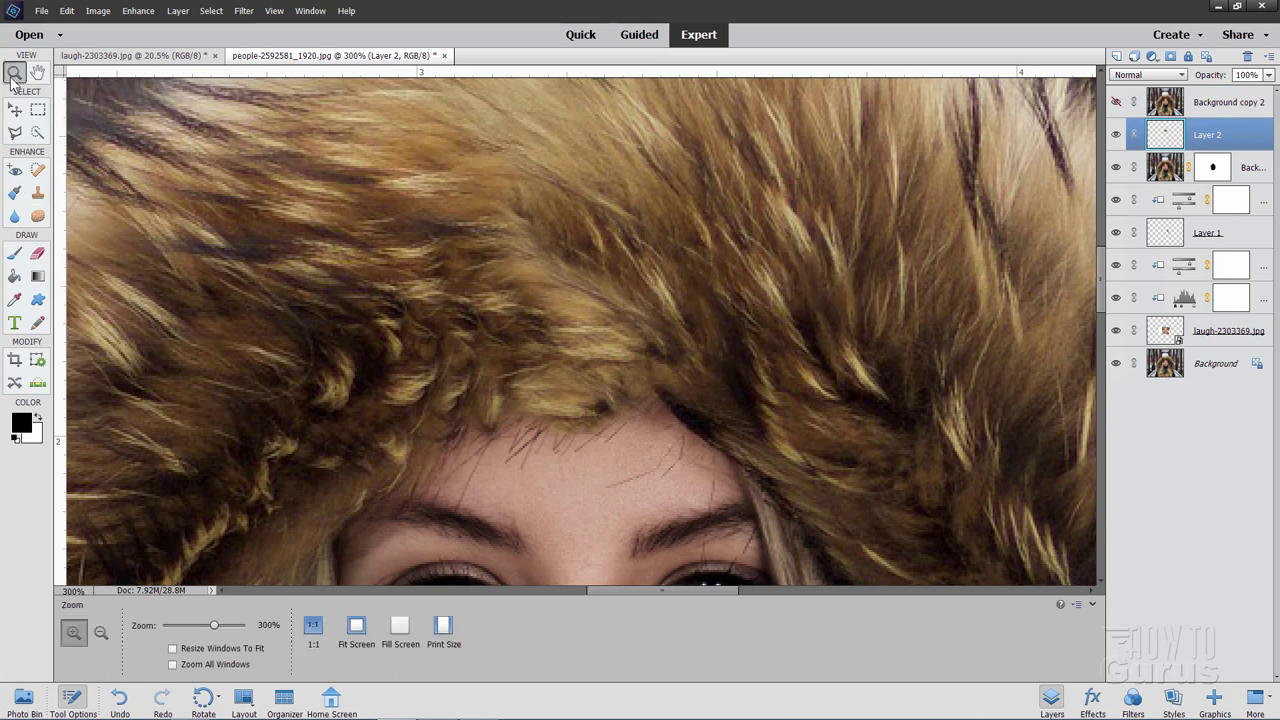
left_click(357, 627)
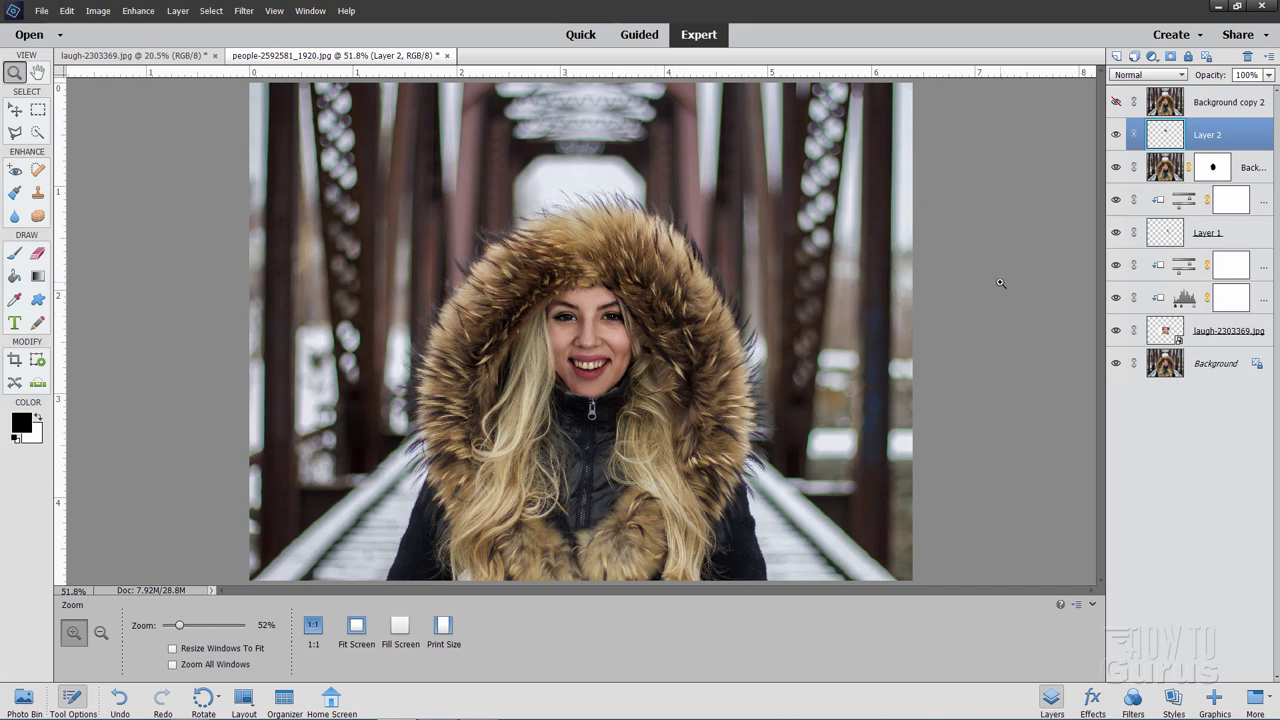
left_click(1118, 103)
left_click(1118, 103)
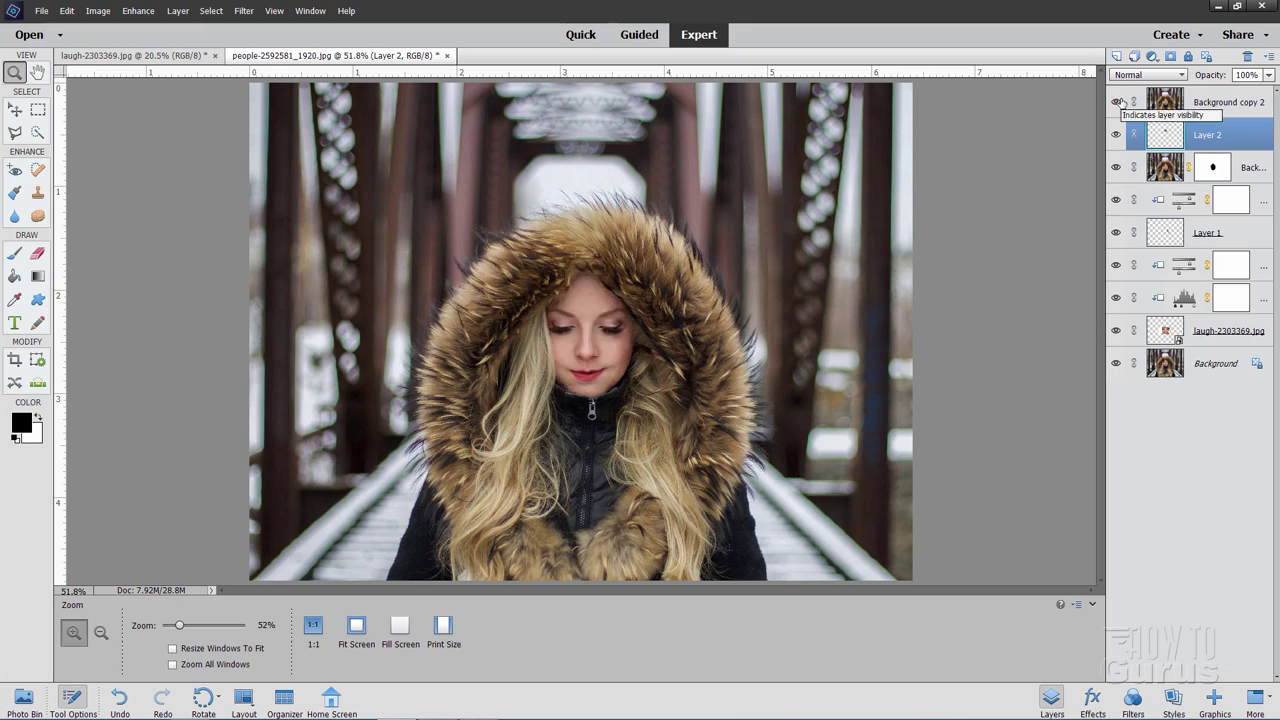
left_click(1118, 104)
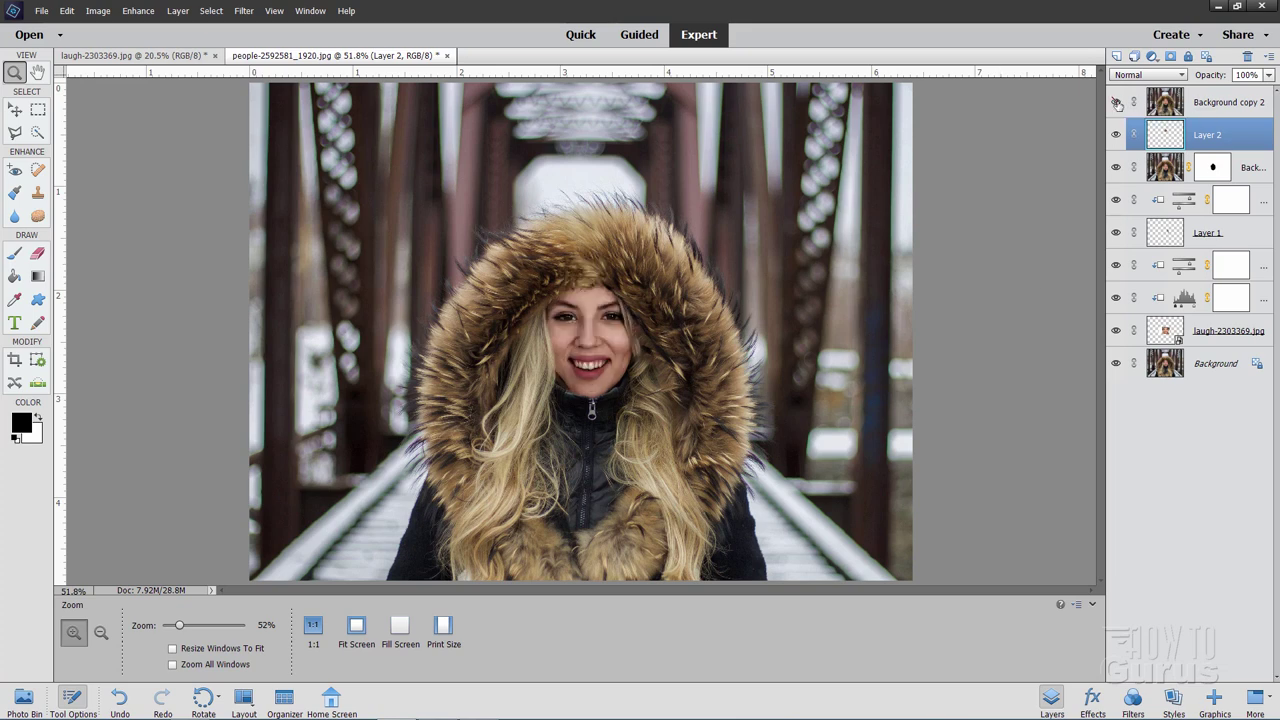
left_click(1118, 103)
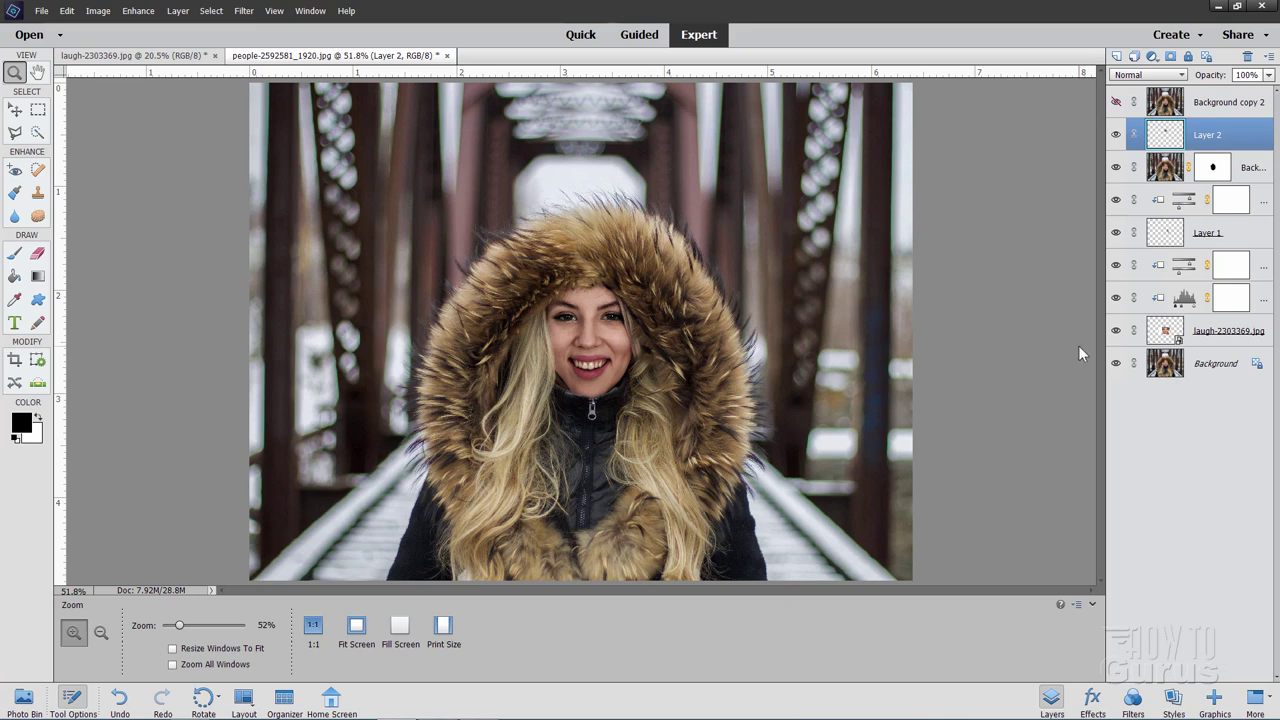